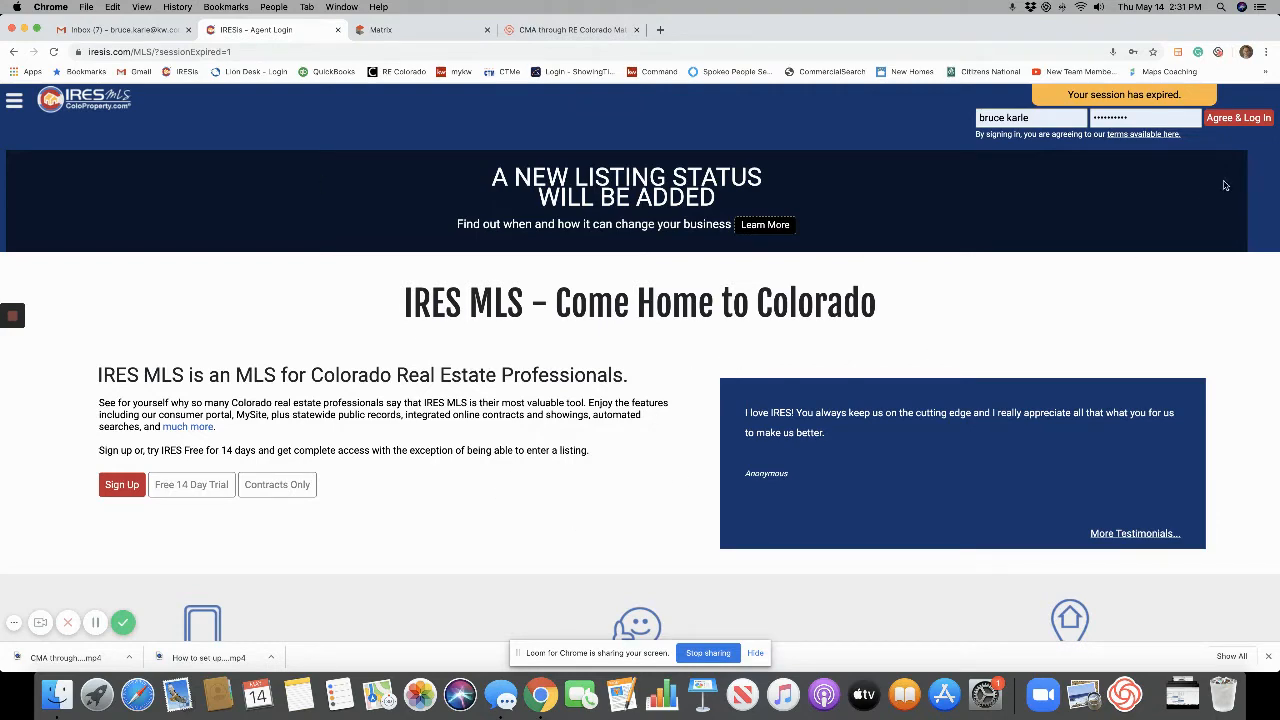
Log back into IRES MLS with the saved credentials after the session expired.
click(1236, 121)
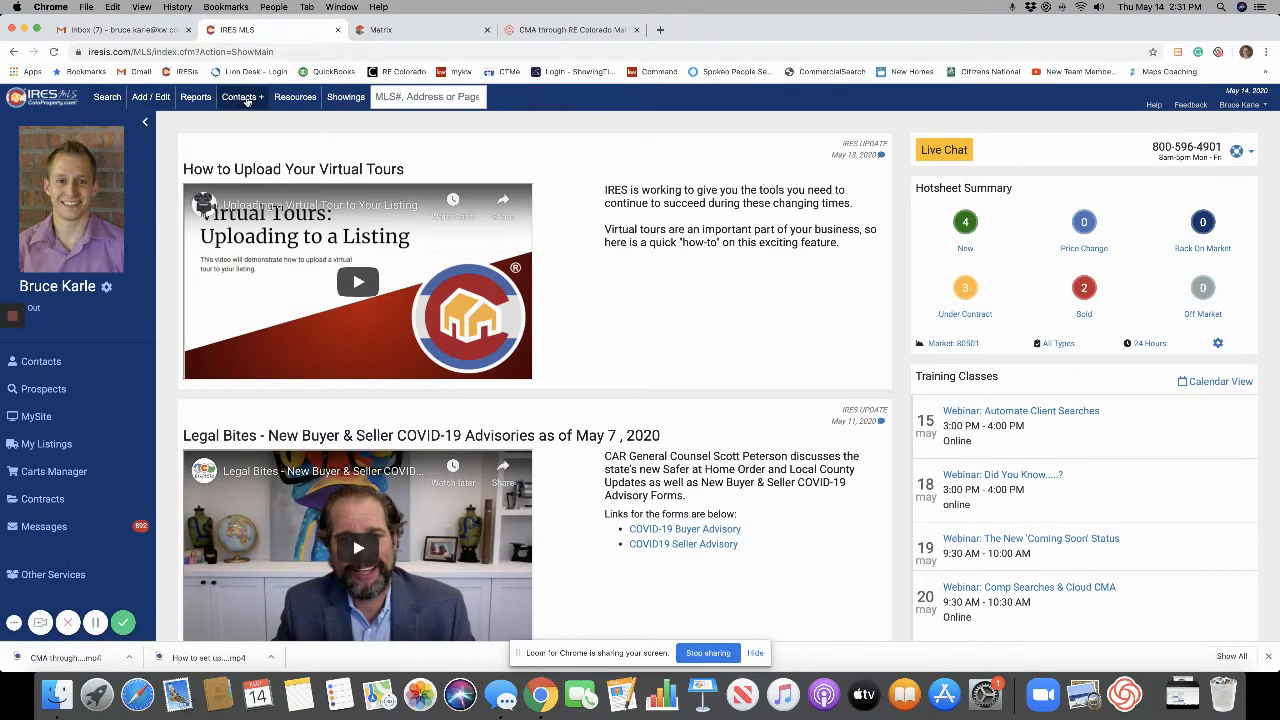
From the Contacts Dashboard, choose Add a Contact to get a blank contact form.
click(247, 99)
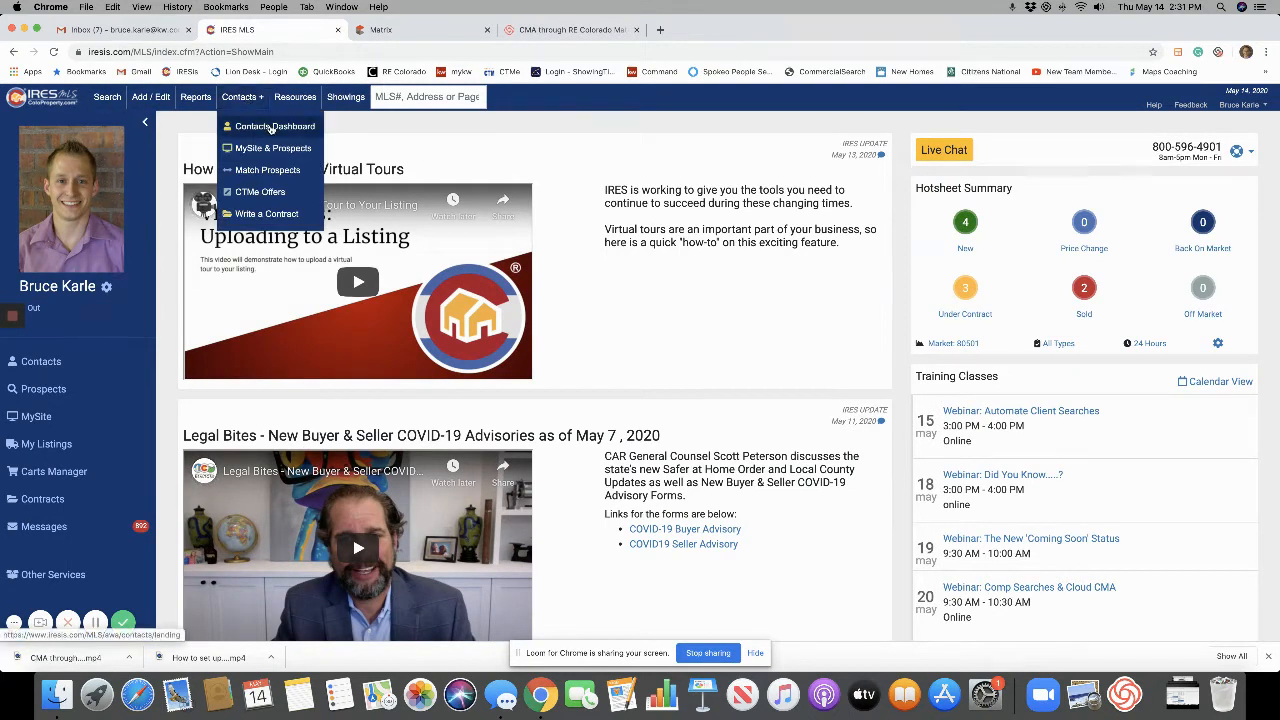
click(270, 127)
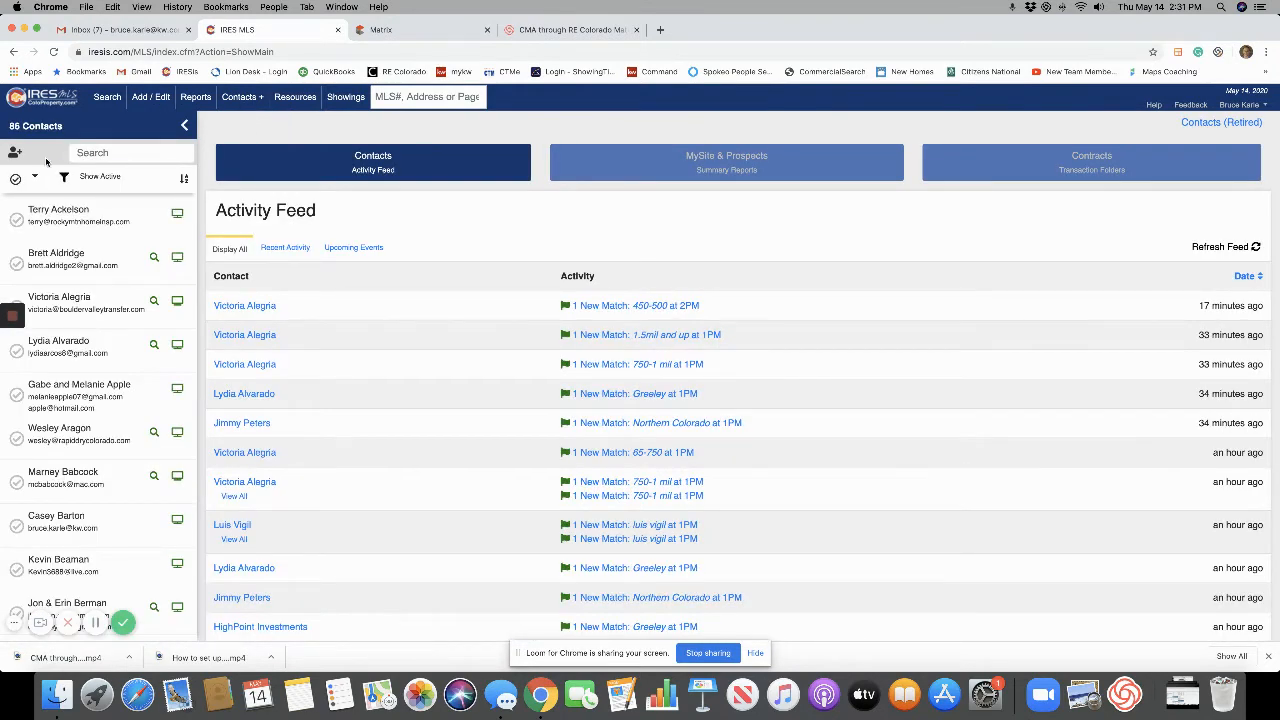
click(16, 154)
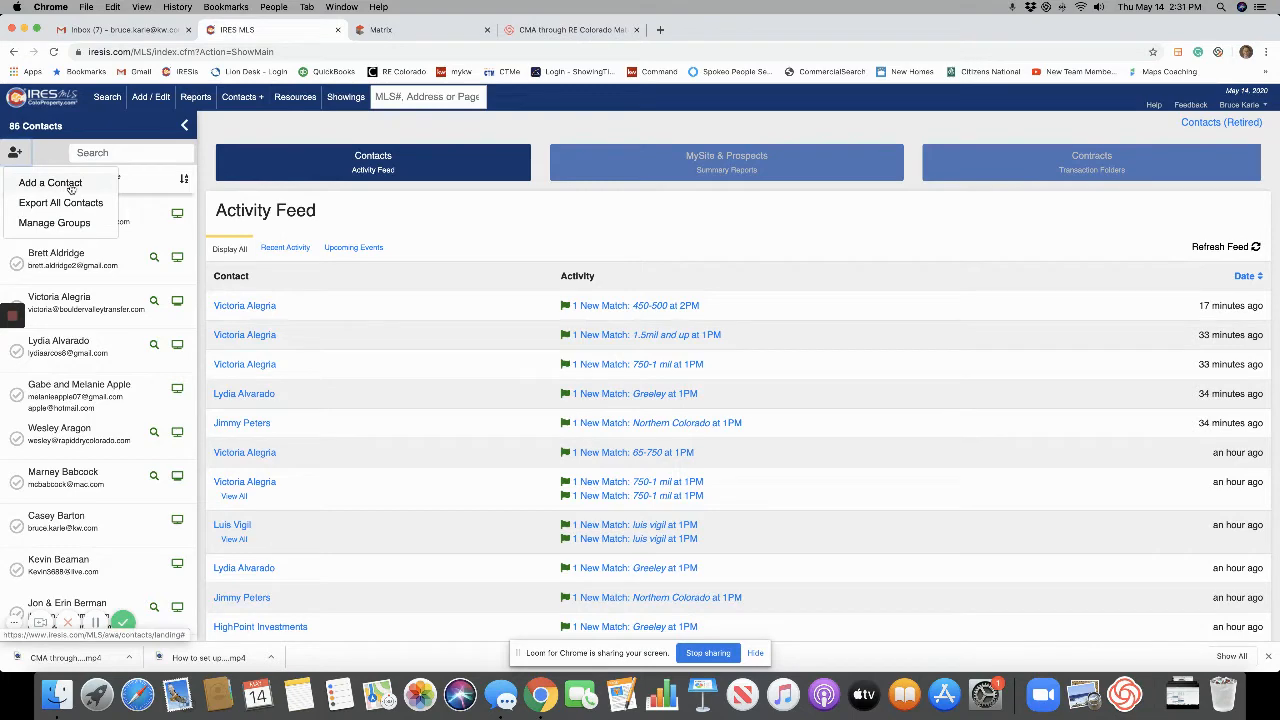
click(52, 183)
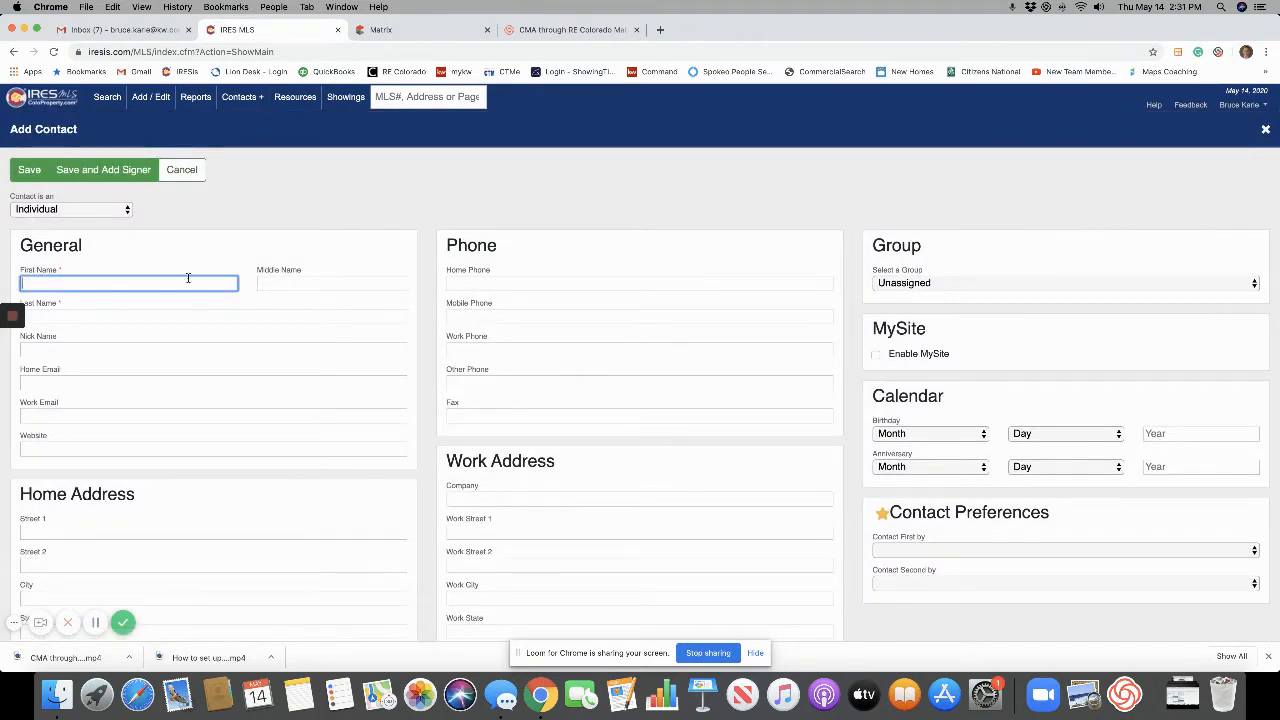
Enter the contact's first name, last name and home e-mail, then correct the name fields.
key(Tab)
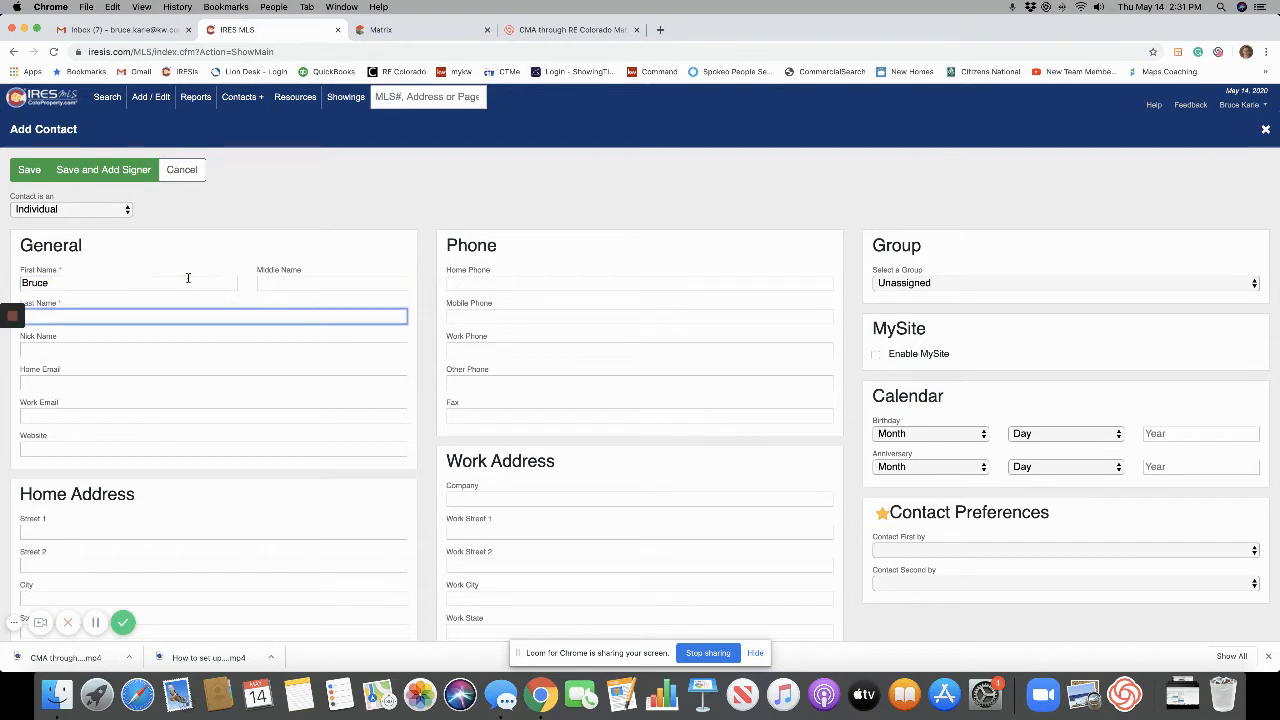
key(Tab)
key(Tab)
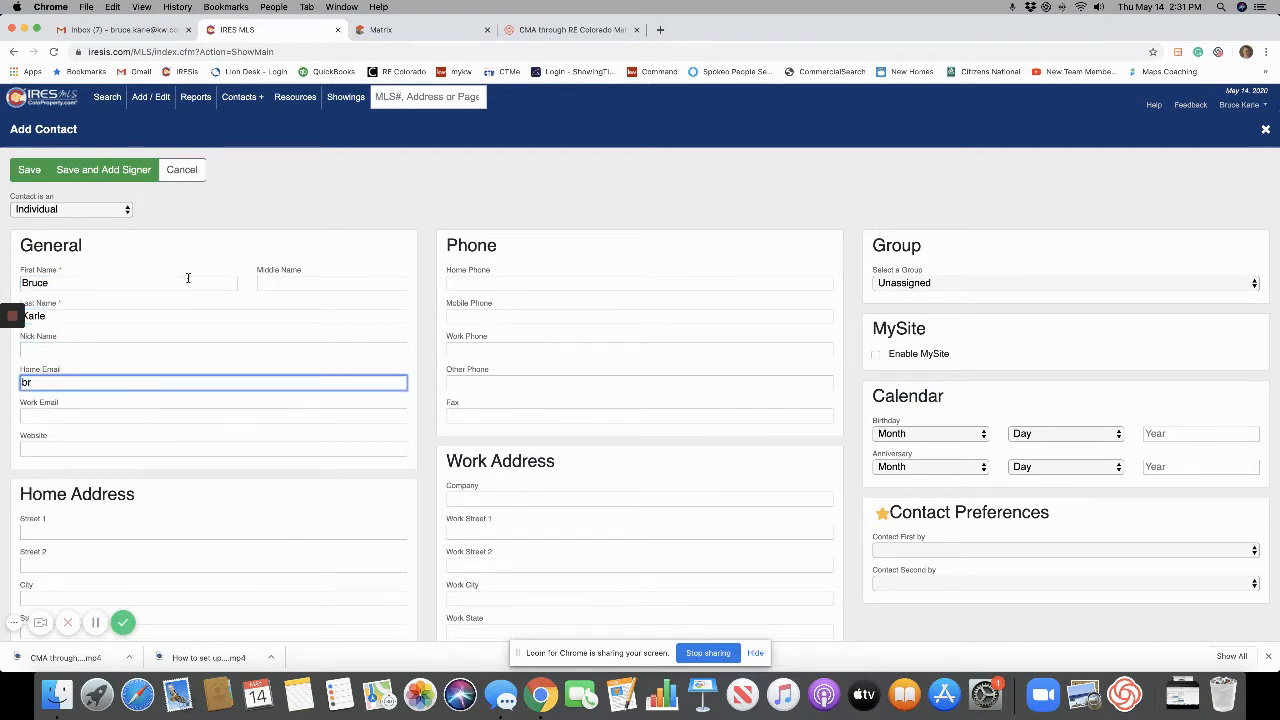
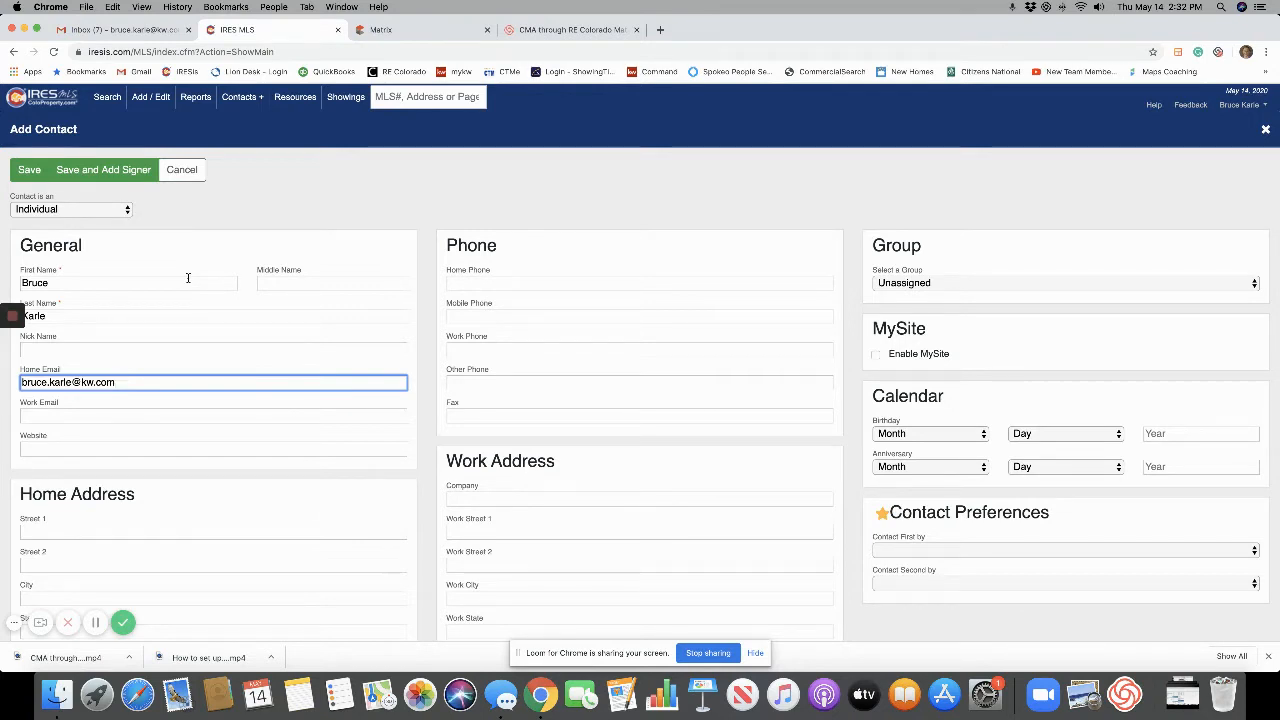
click(100, 317)
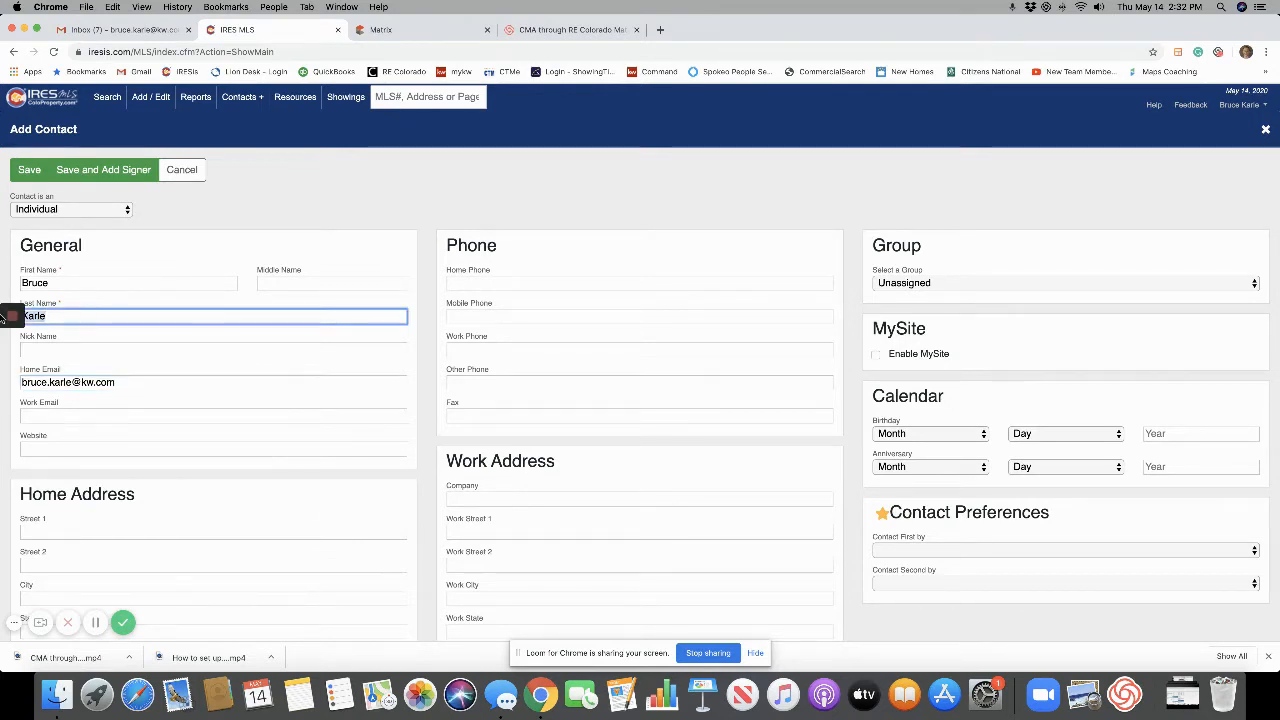
key(BackSpace)
key(BackSpace)
key(BackSpace)
key(BackSpace)
key(BackSpace)
click(158, 281)
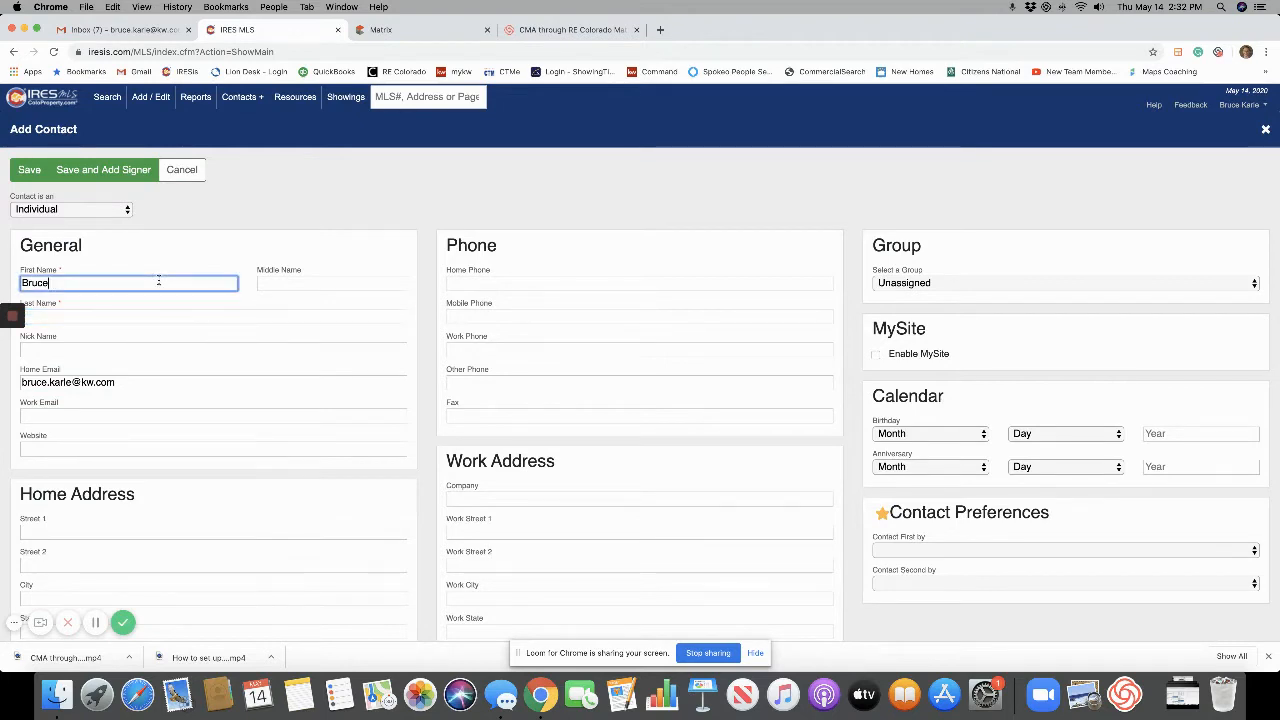
text(Karle)
click(143, 316)
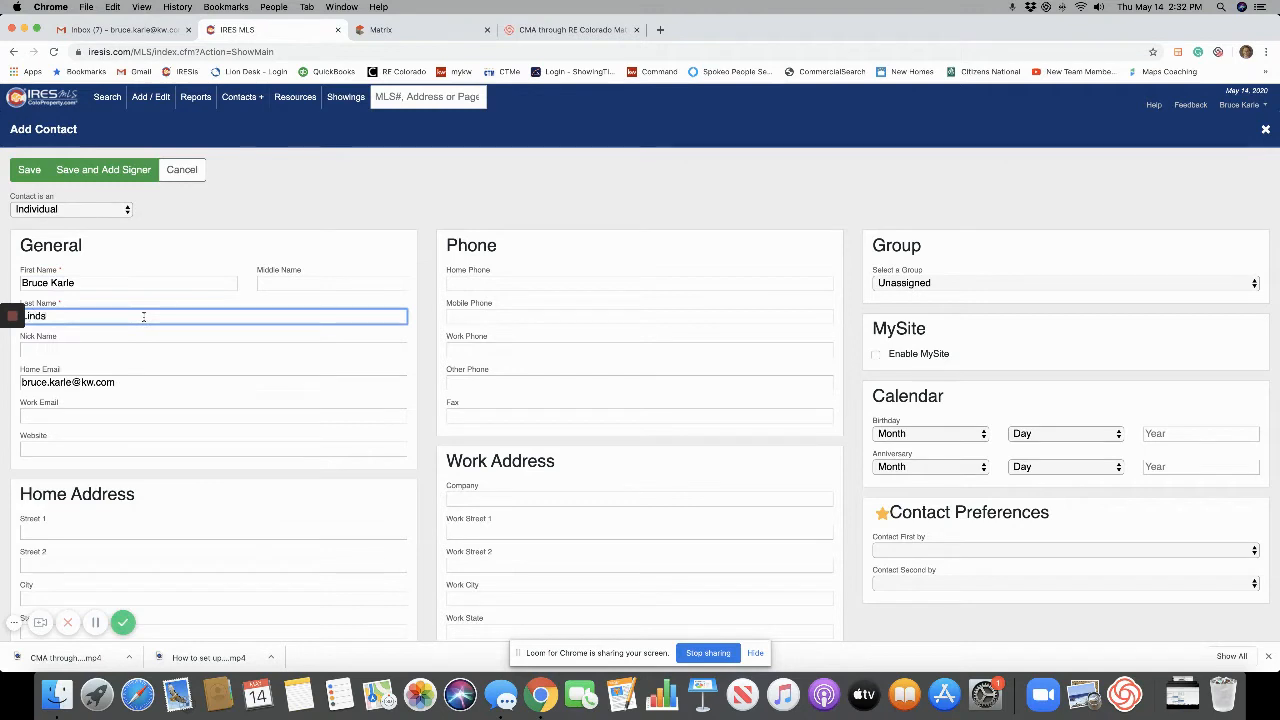
Review the rest of the Add Contact form and save the new contact.
click(82, 418)
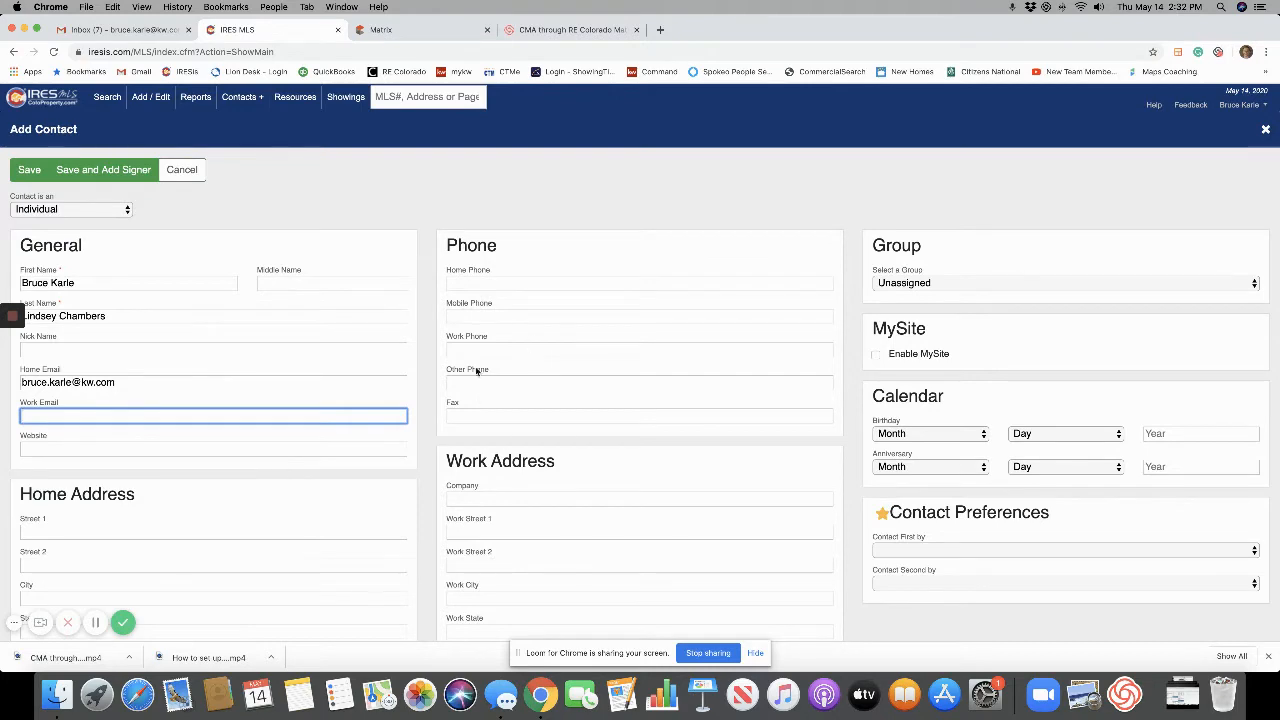
scroll(482, 400, down, 2)
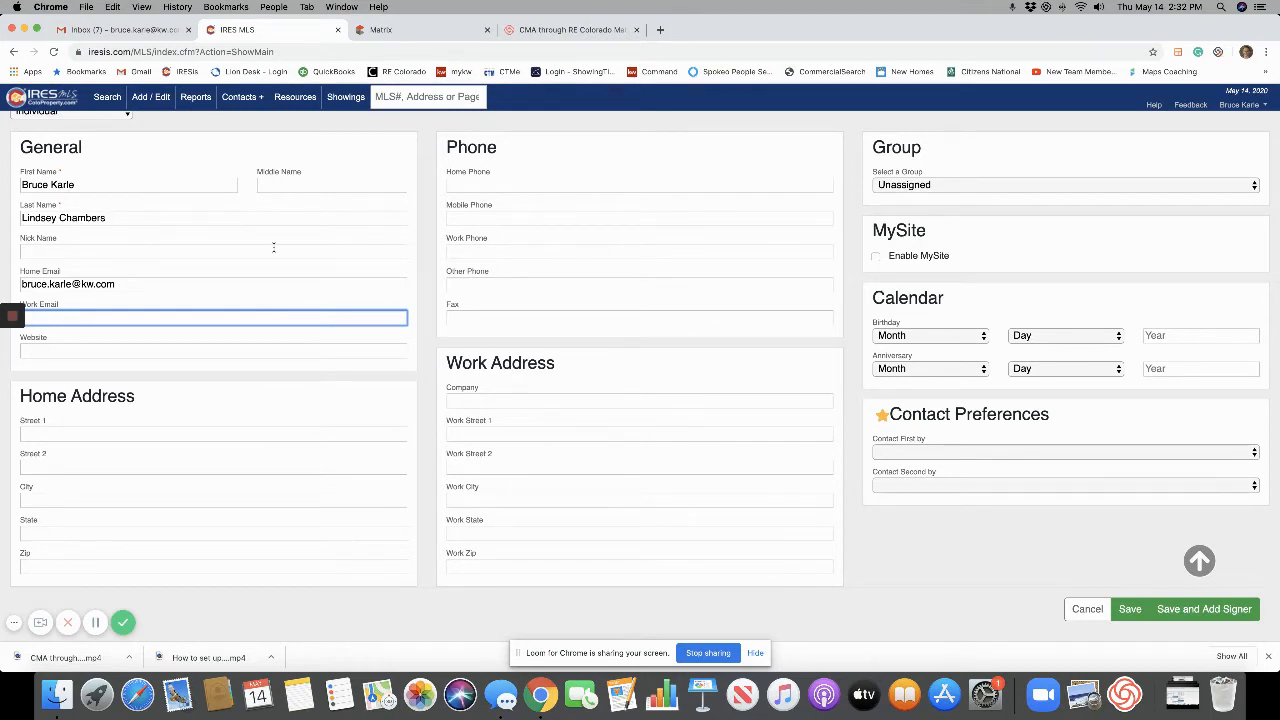
scroll(273, 246, up, 2)
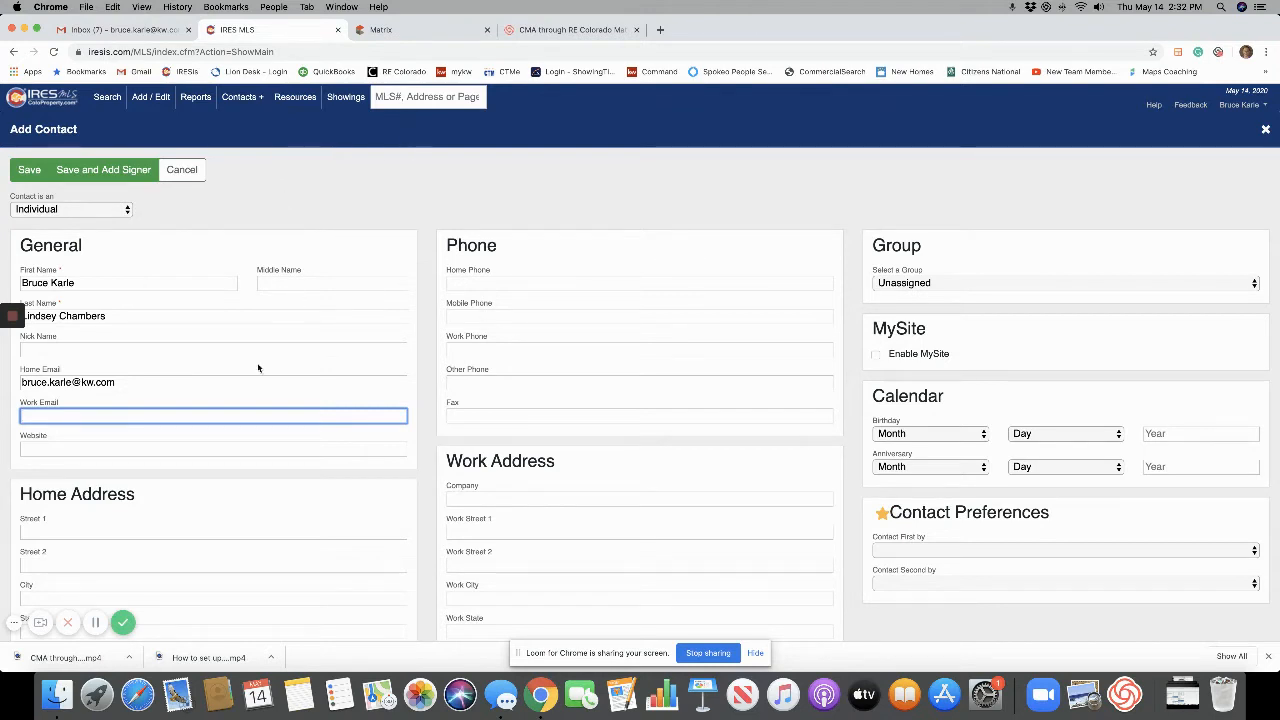
scroll(260, 366, down, 2)
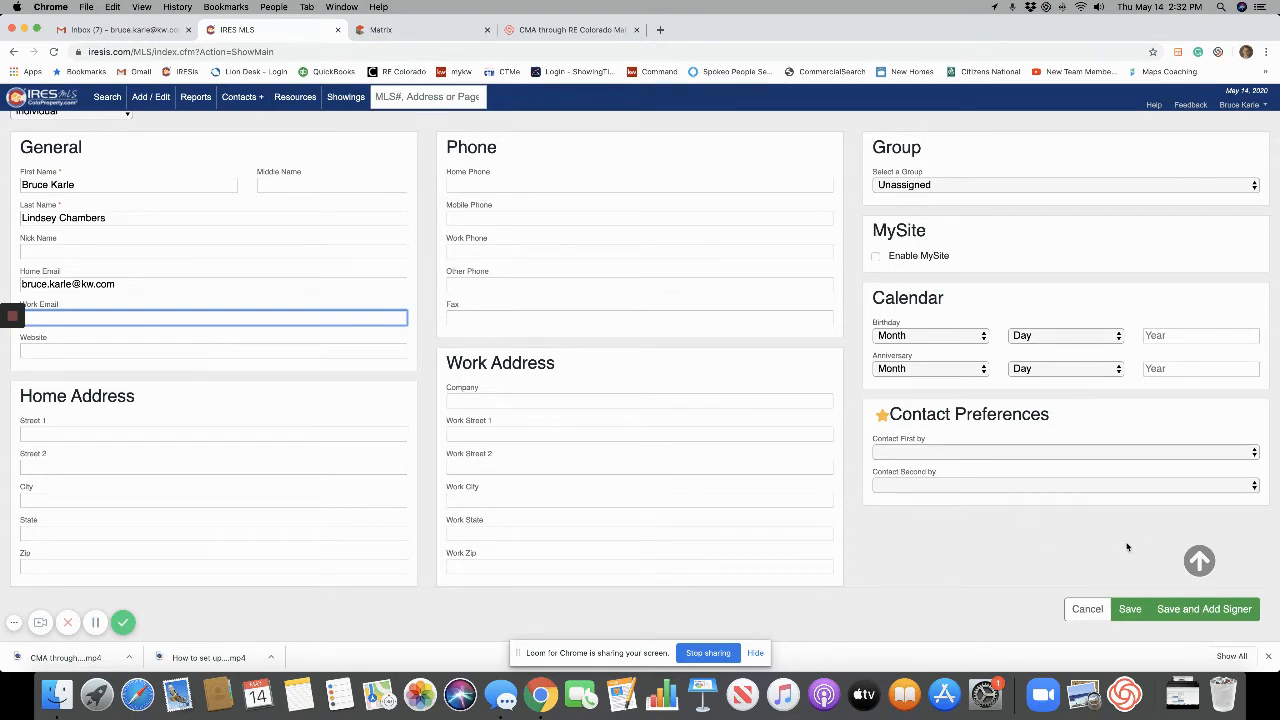
click(1132, 608)
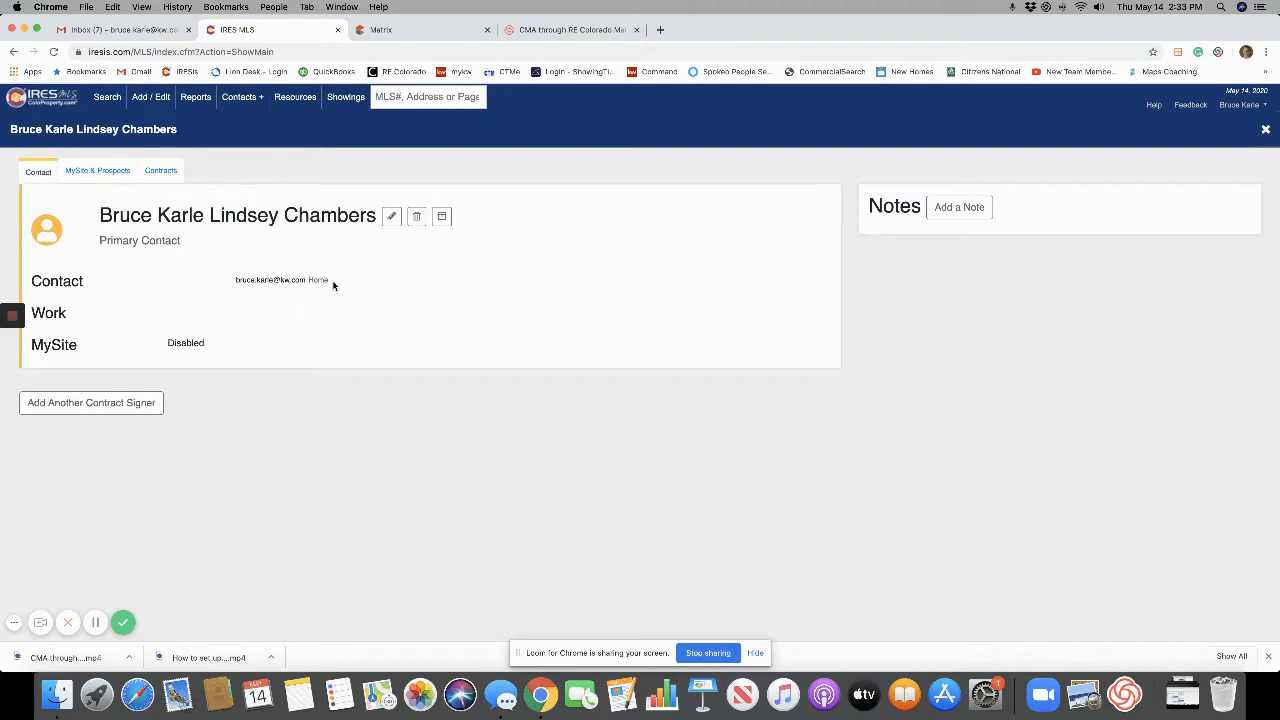
Edit the contact to enable MySite with a saved autofill password, and save it.
click(392, 217)
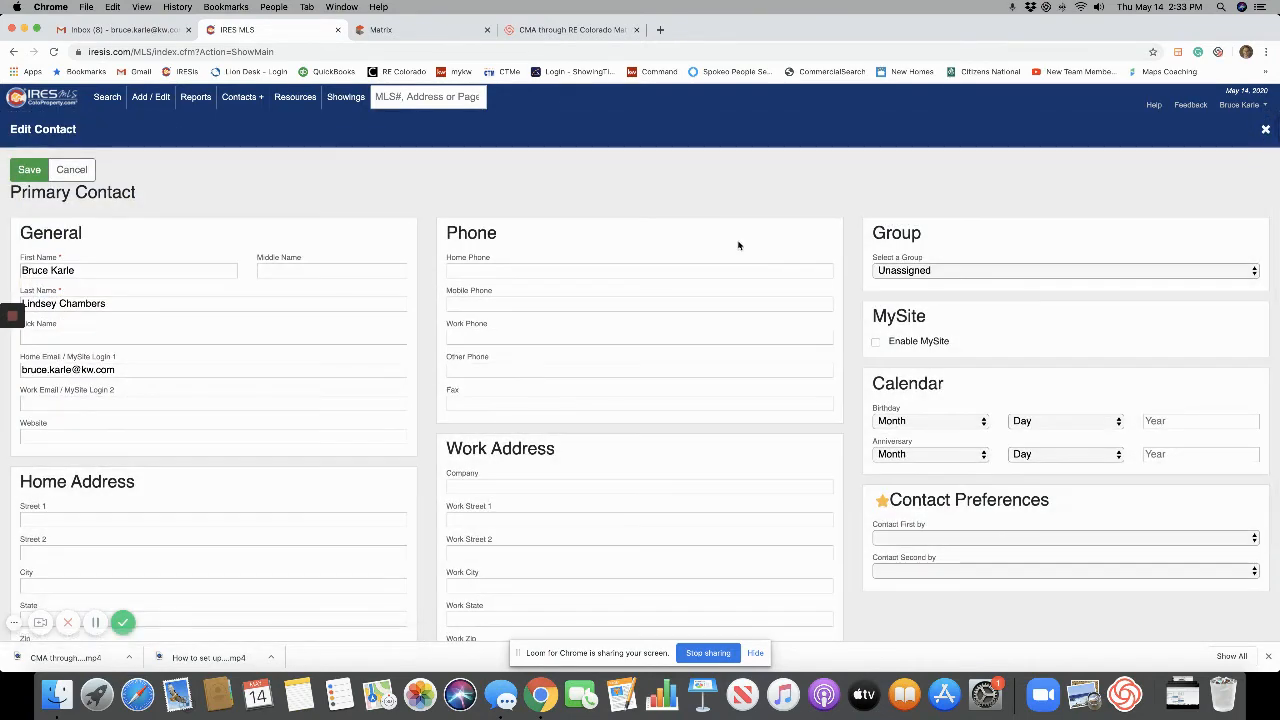
click(876, 341)
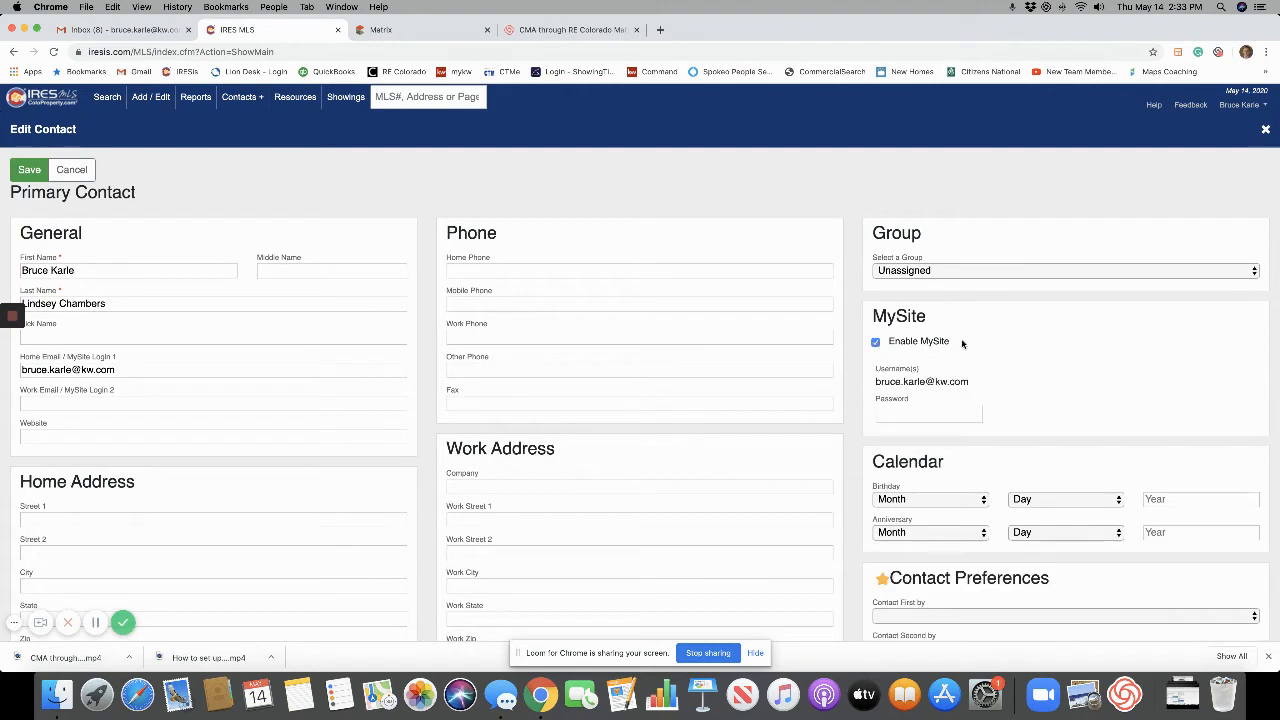
click(935, 414)
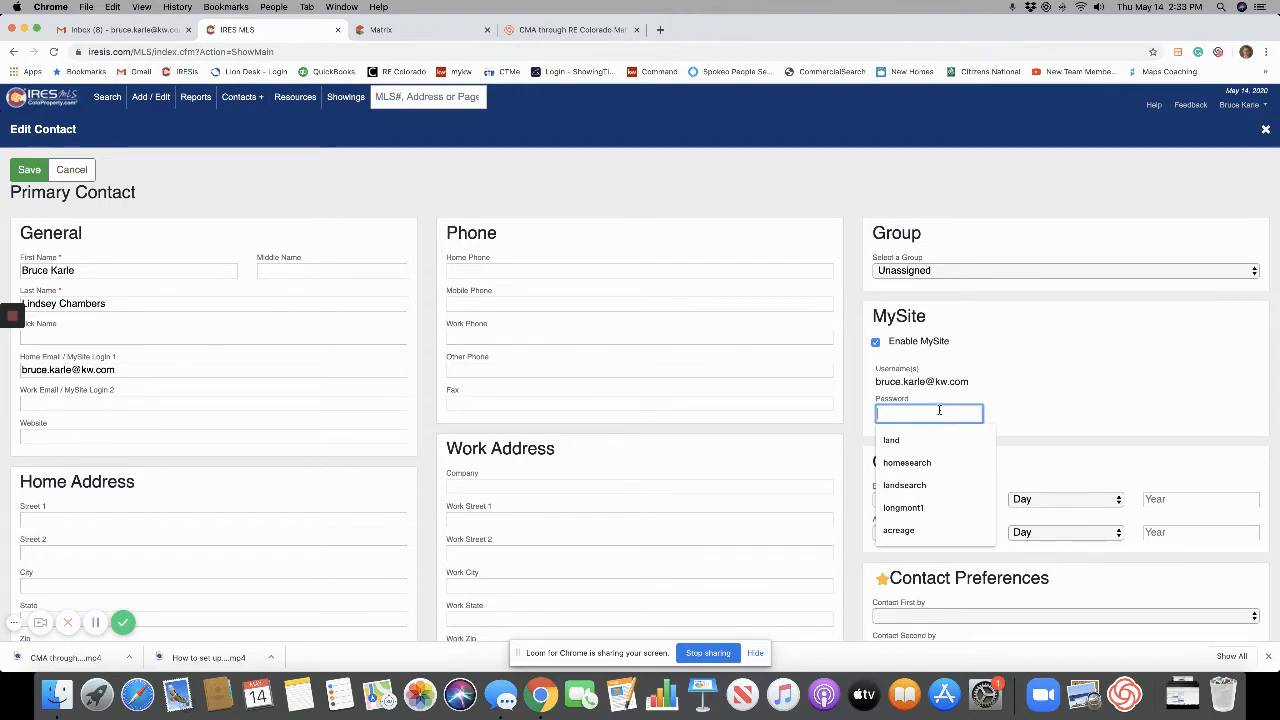
text(hame)
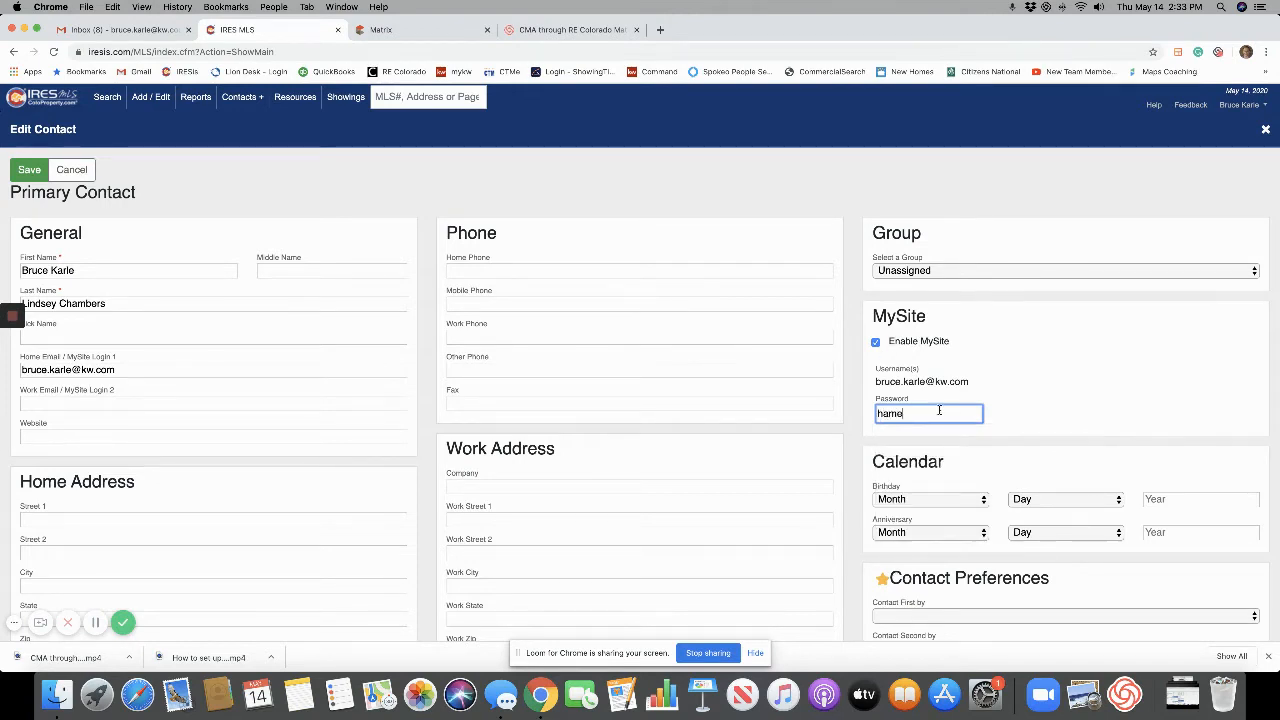
key(BackSpace)
key(BackSpace)
key(BackSpace)
key(BackSpace)
click(939, 410)
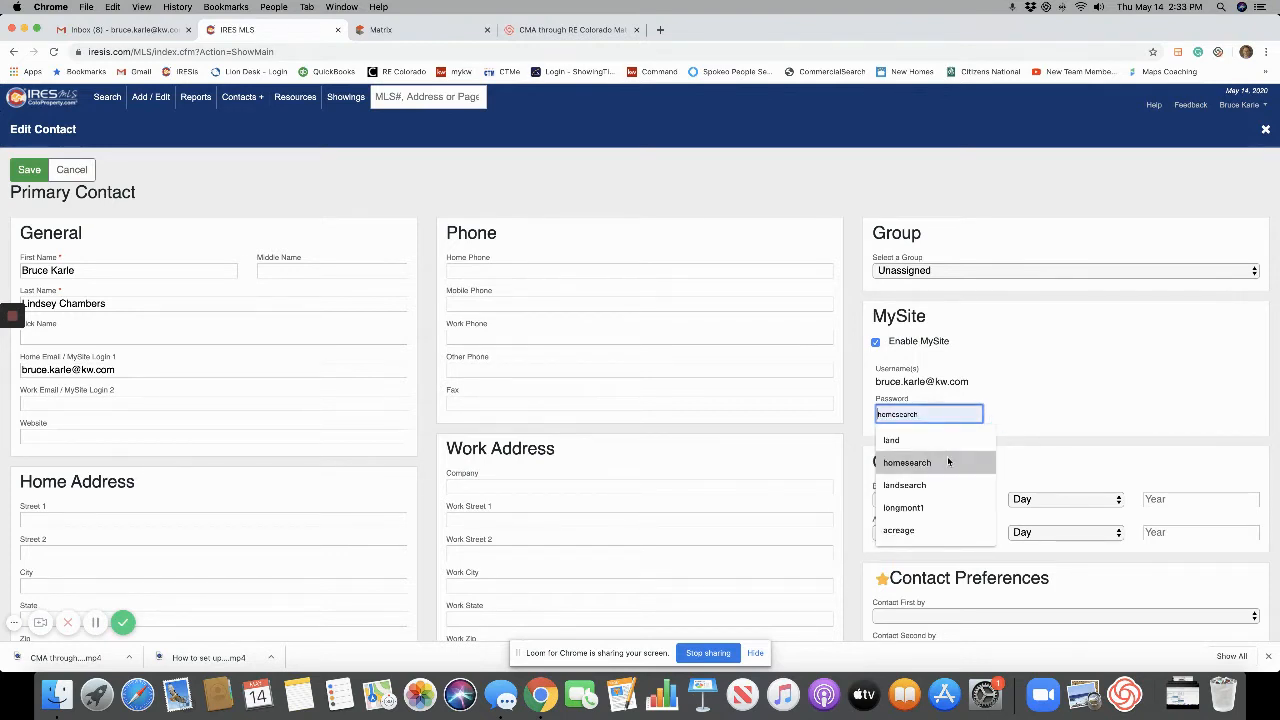
click(948, 462)
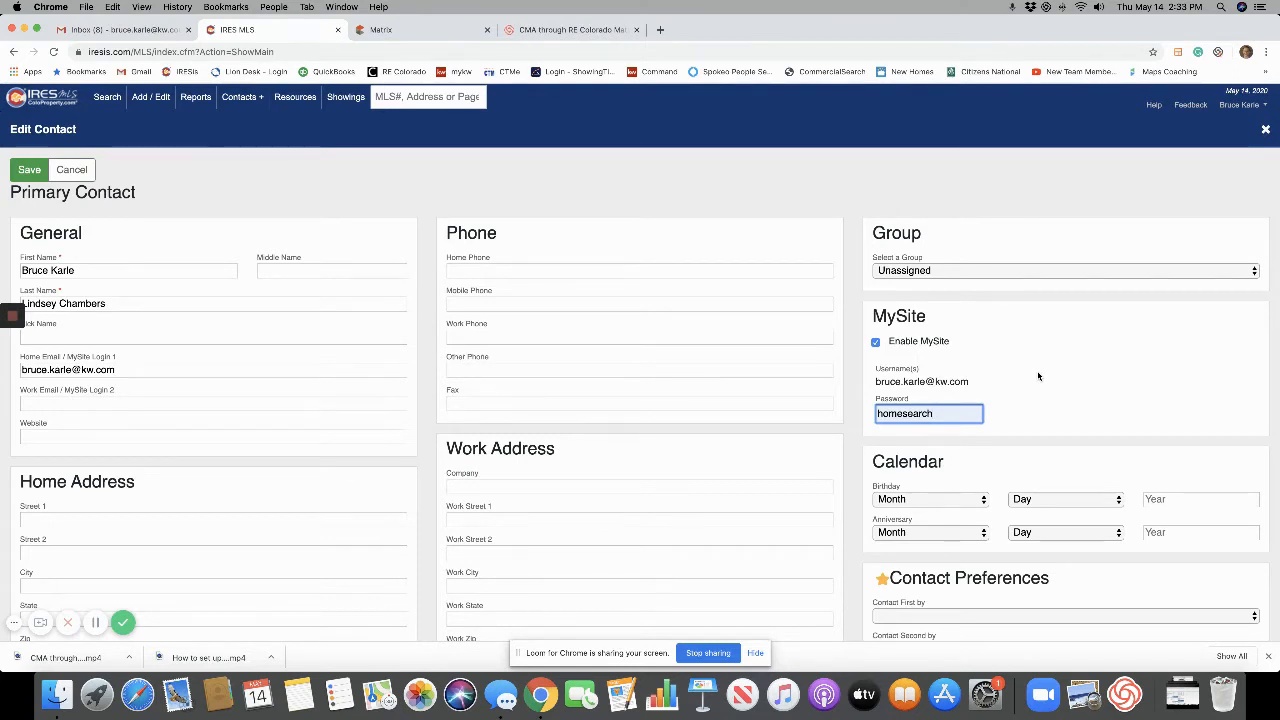
scroll(1038, 377, down, 2)
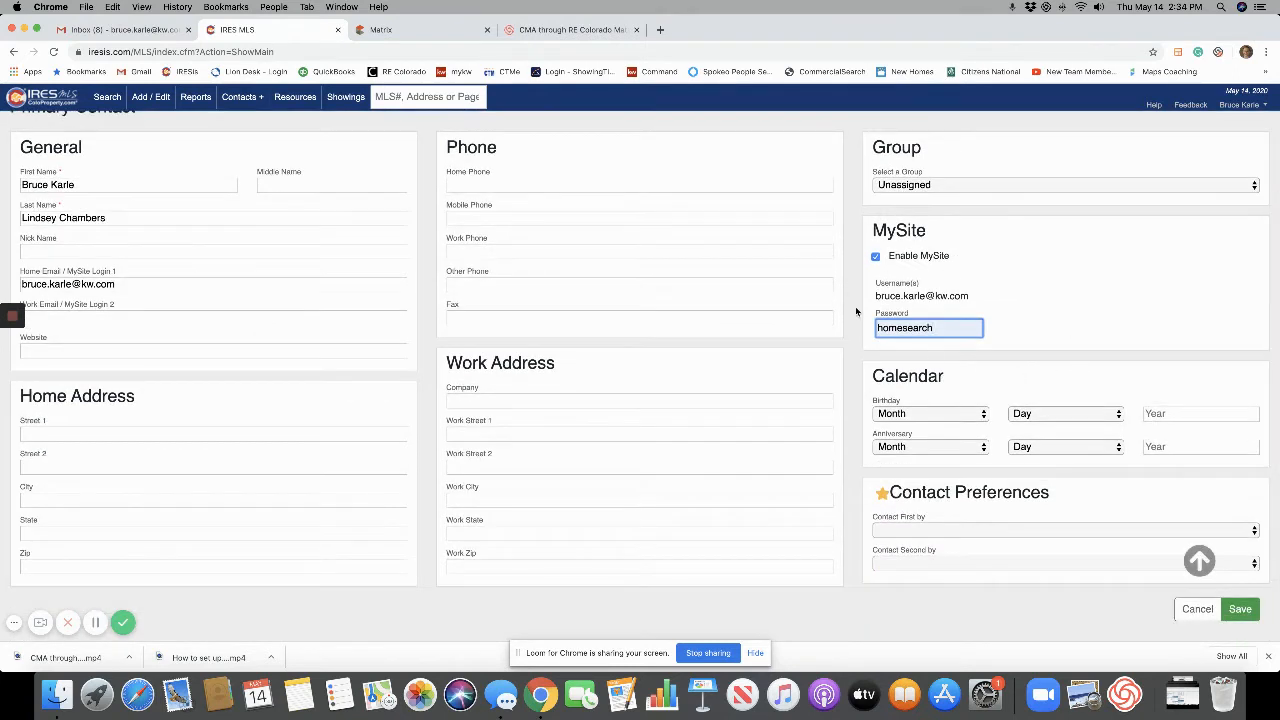
click(1239, 612)
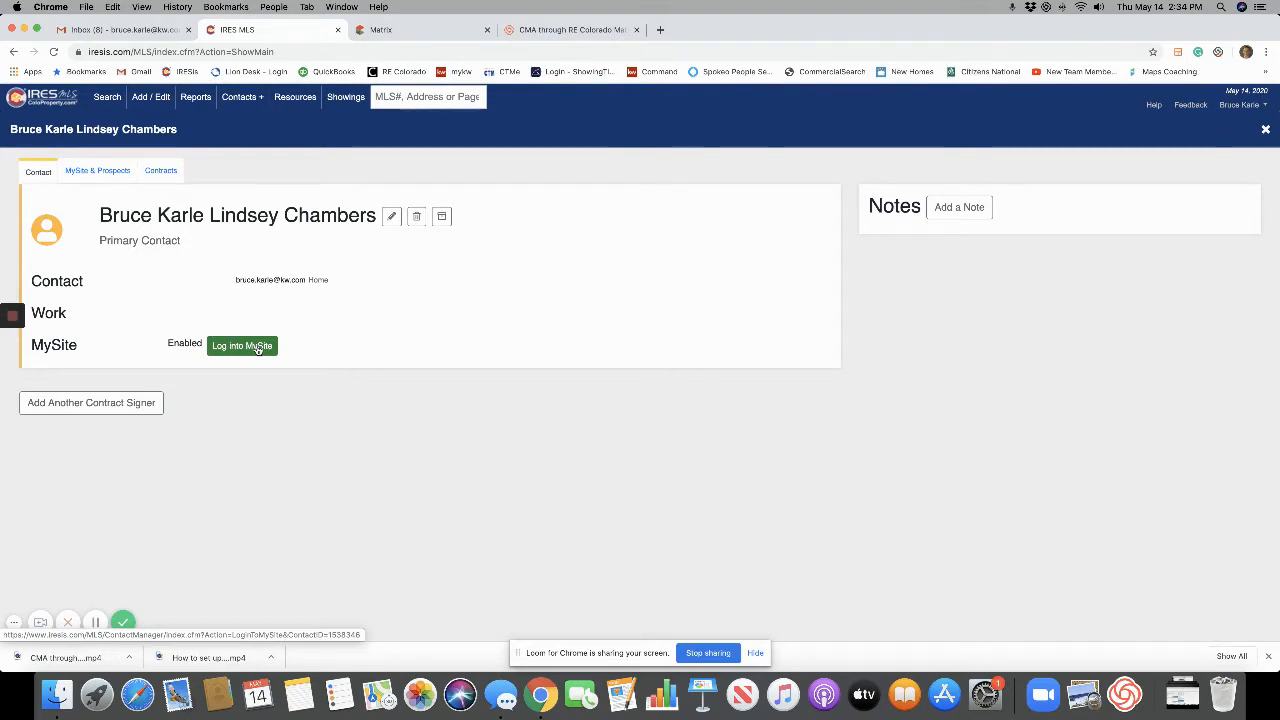
Create a new prospect search with Any Status Change, Instantly, and the Home e-mail unticked.
click(94, 172)
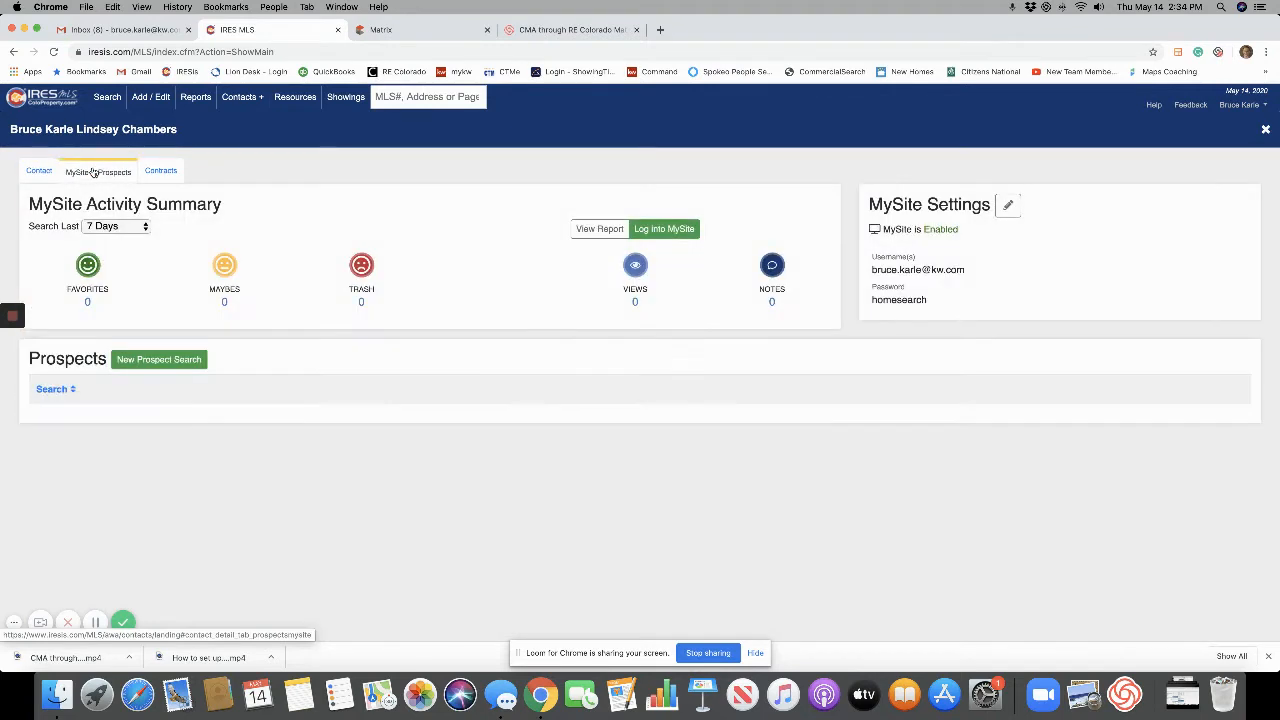
click(185, 369)
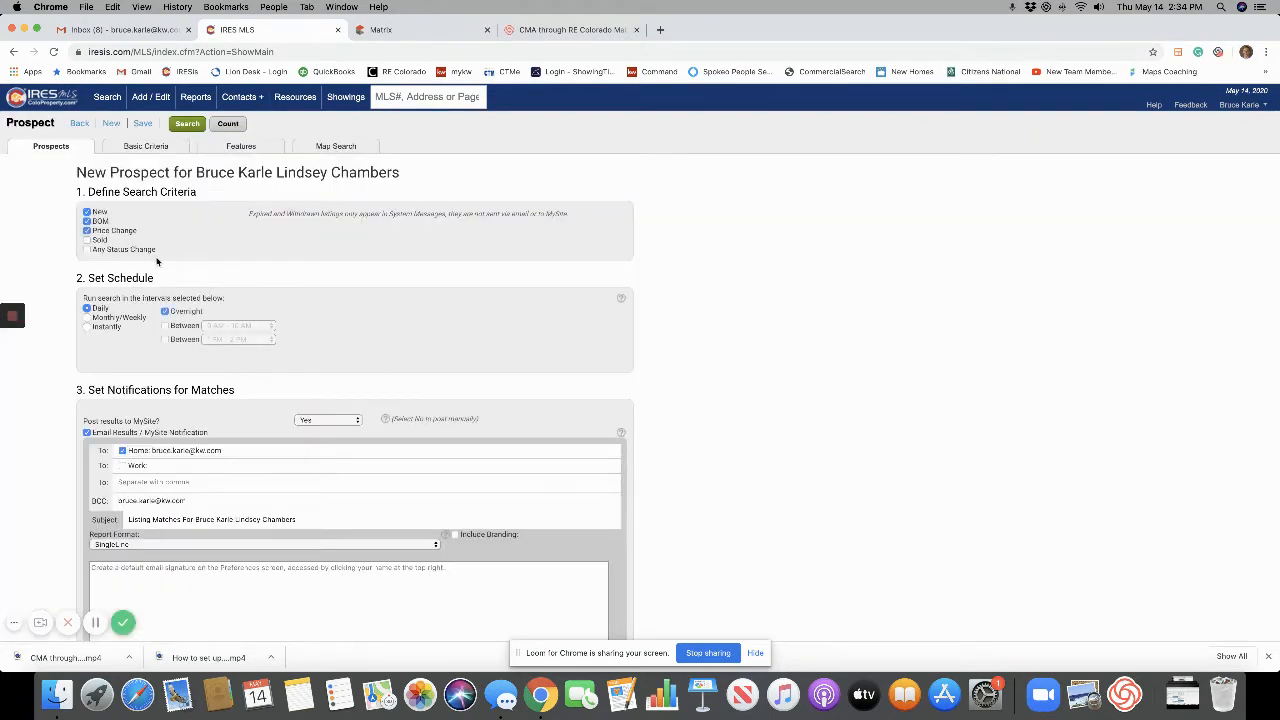
click(86, 250)
click(87, 328)
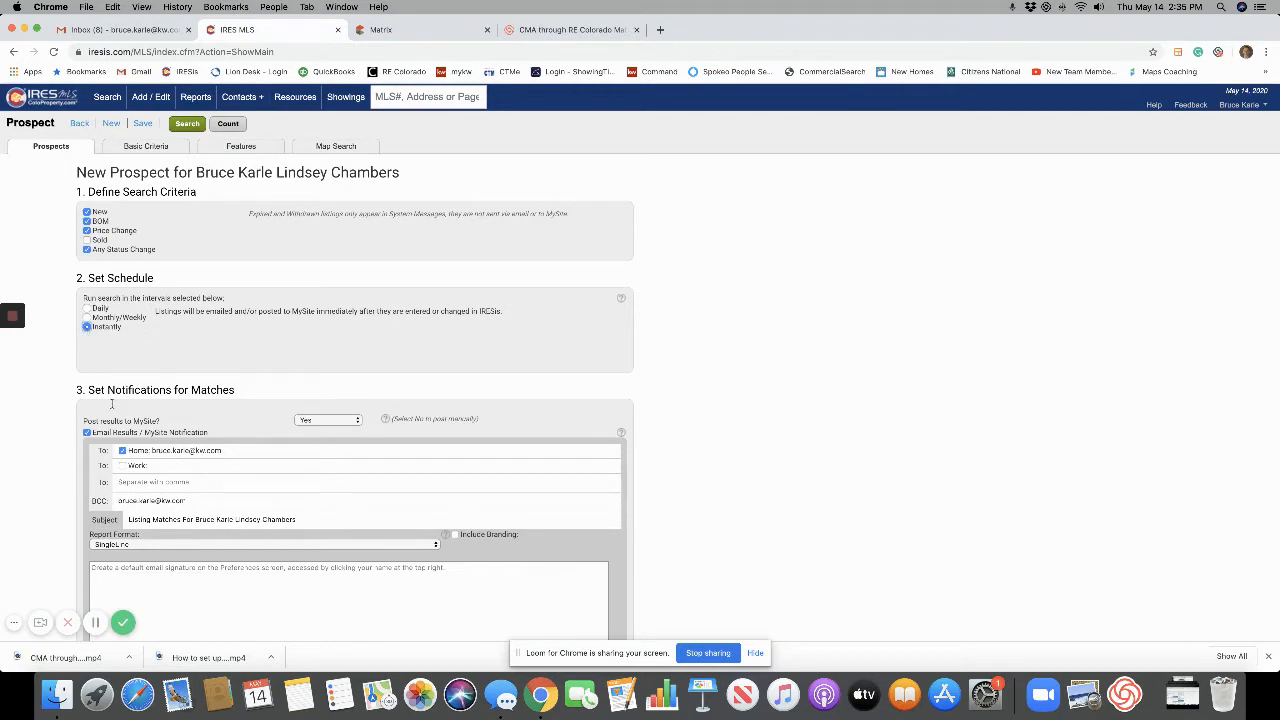
click(122, 451)
text(530)
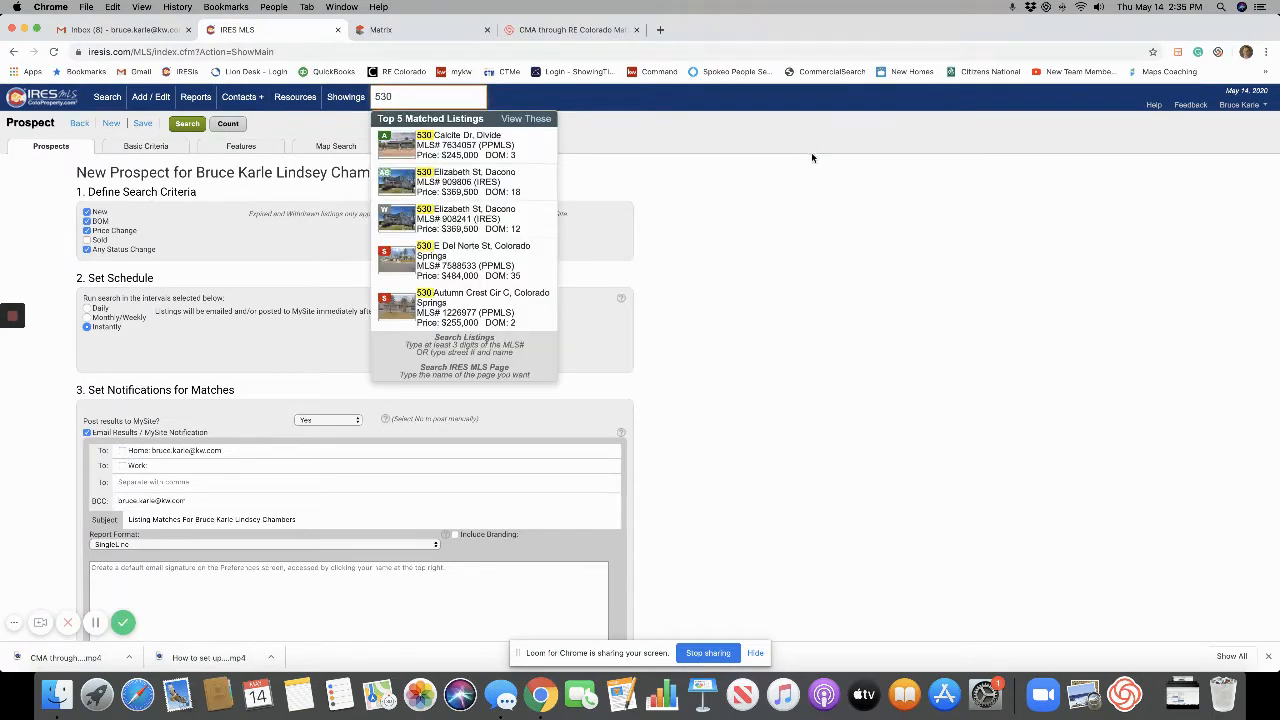
click(509, 147)
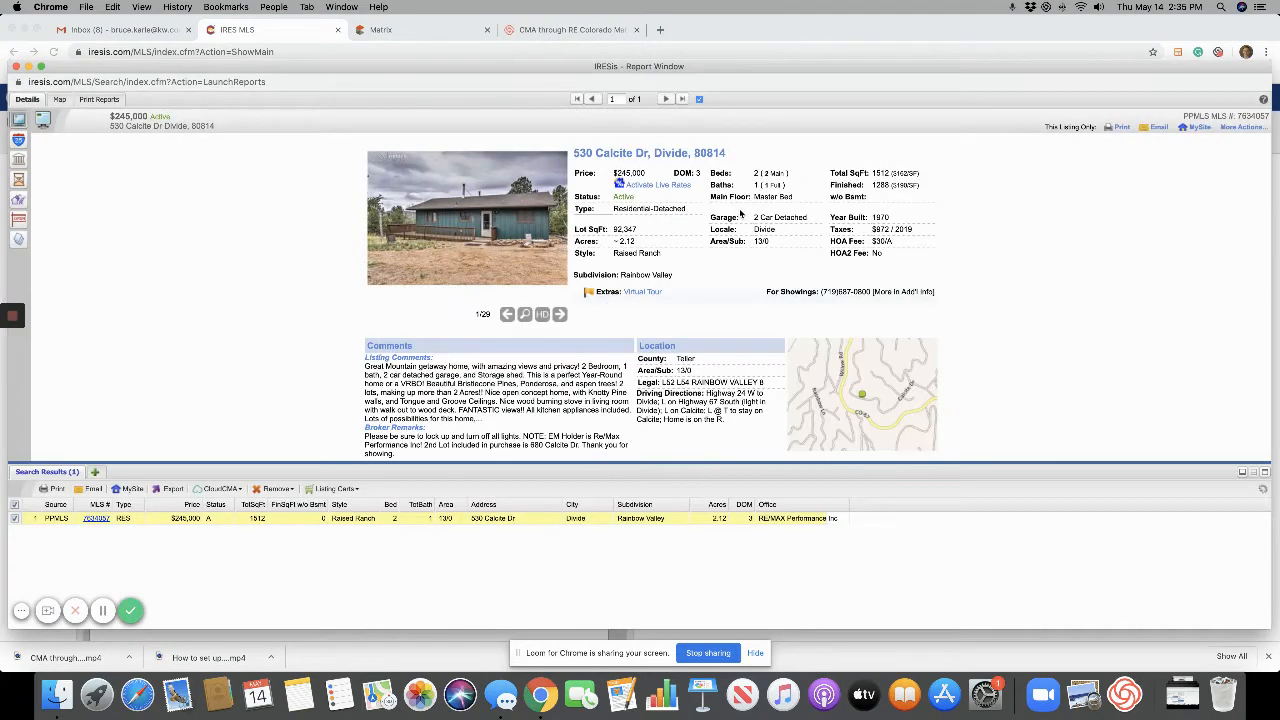
click(130, 488)
Switch the recipient to the client's home-email contact, add work e-mail, drop BCC, then close unsent.
click(560, 254)
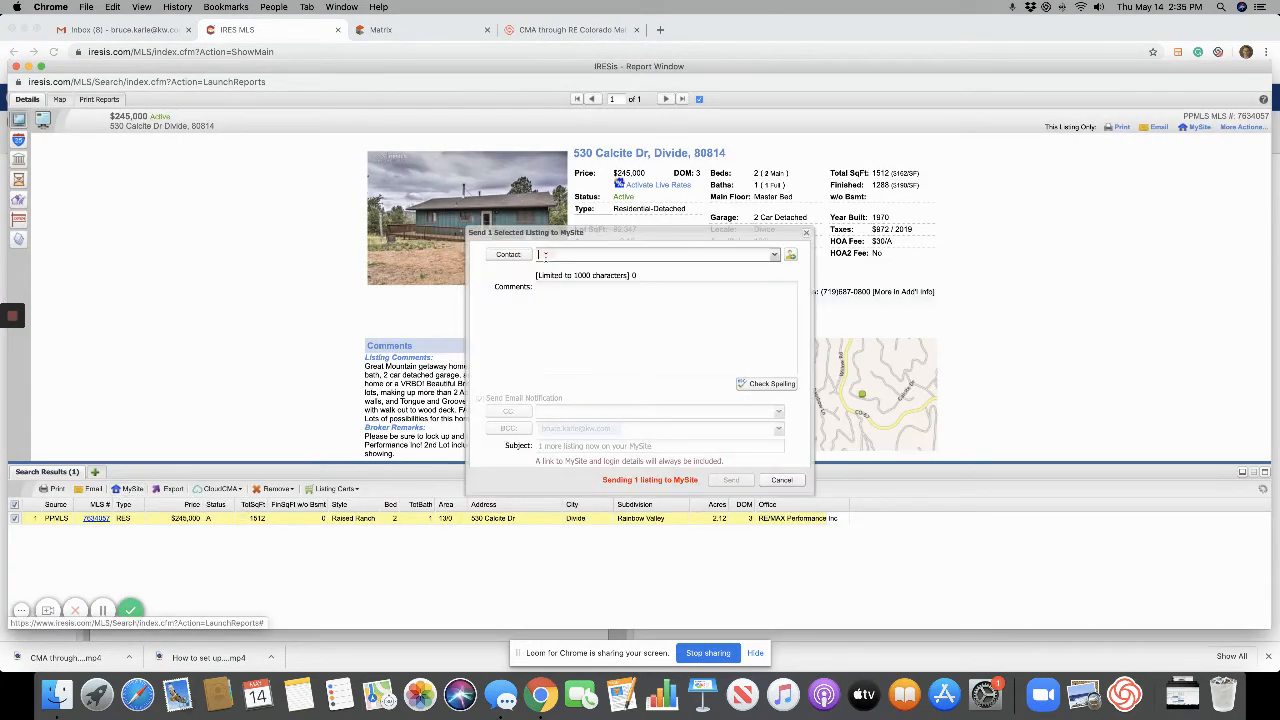
text(bruce)
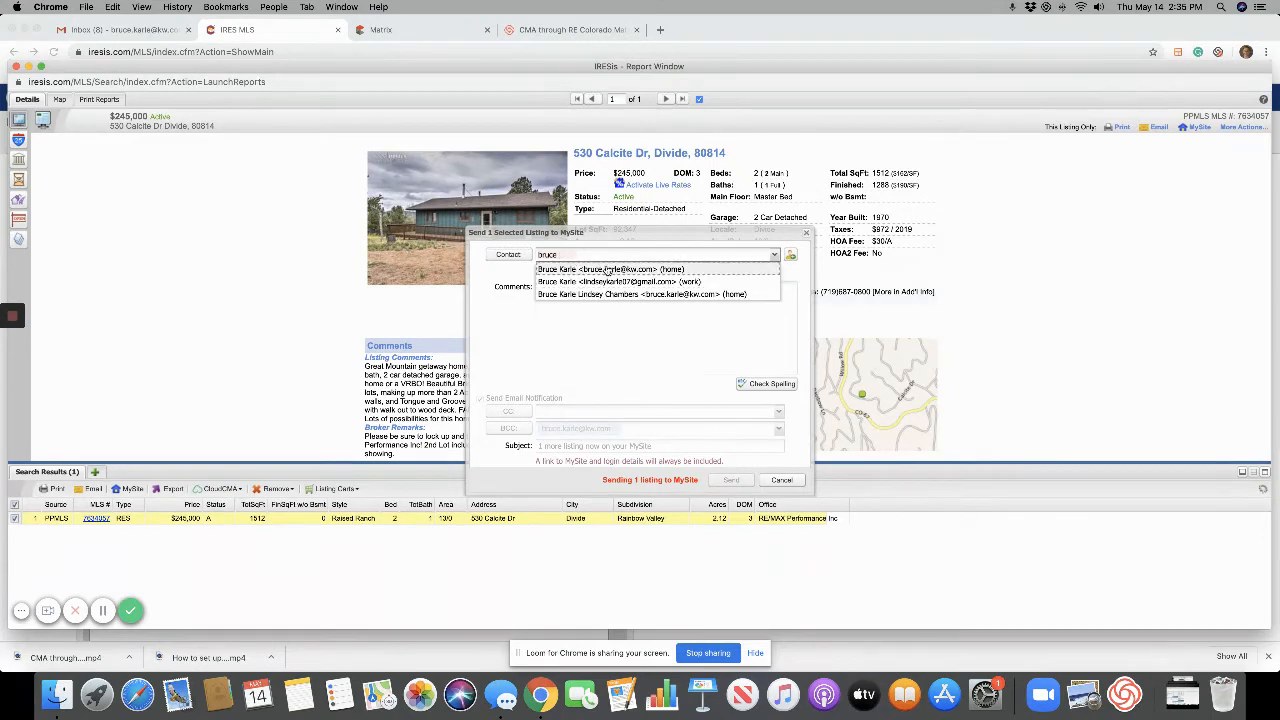
click(664, 298)
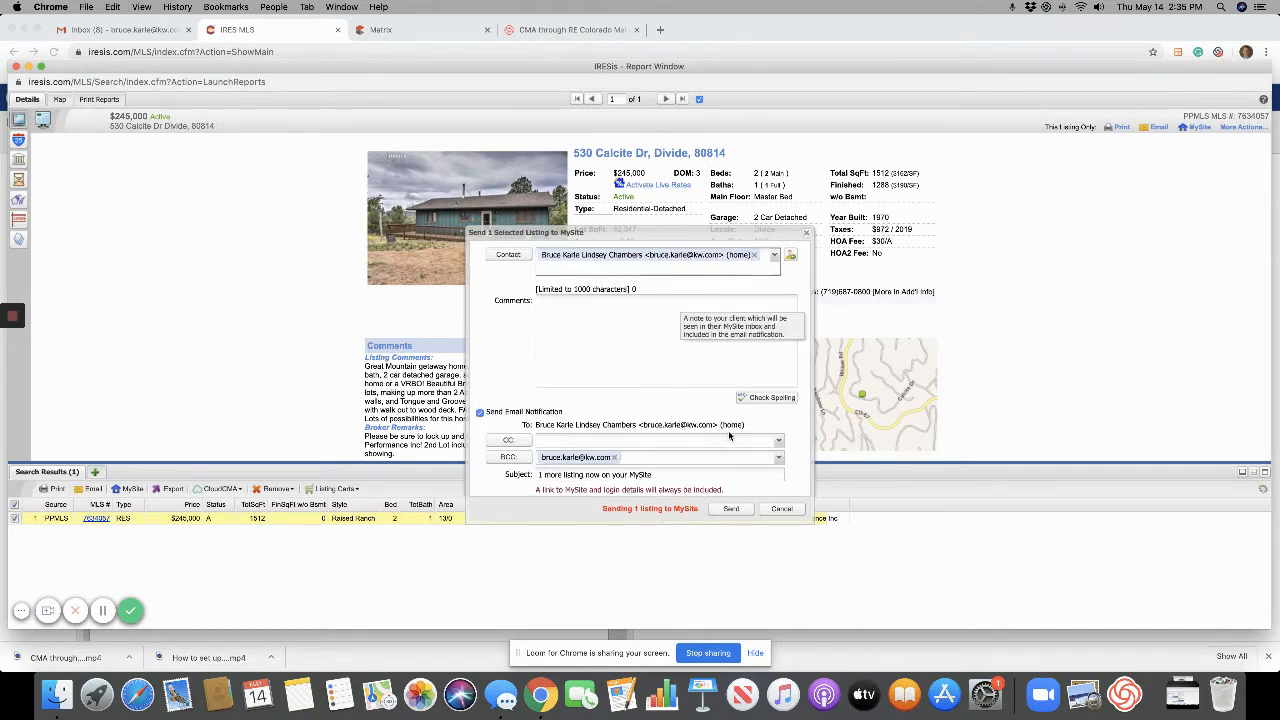
click(748, 255)
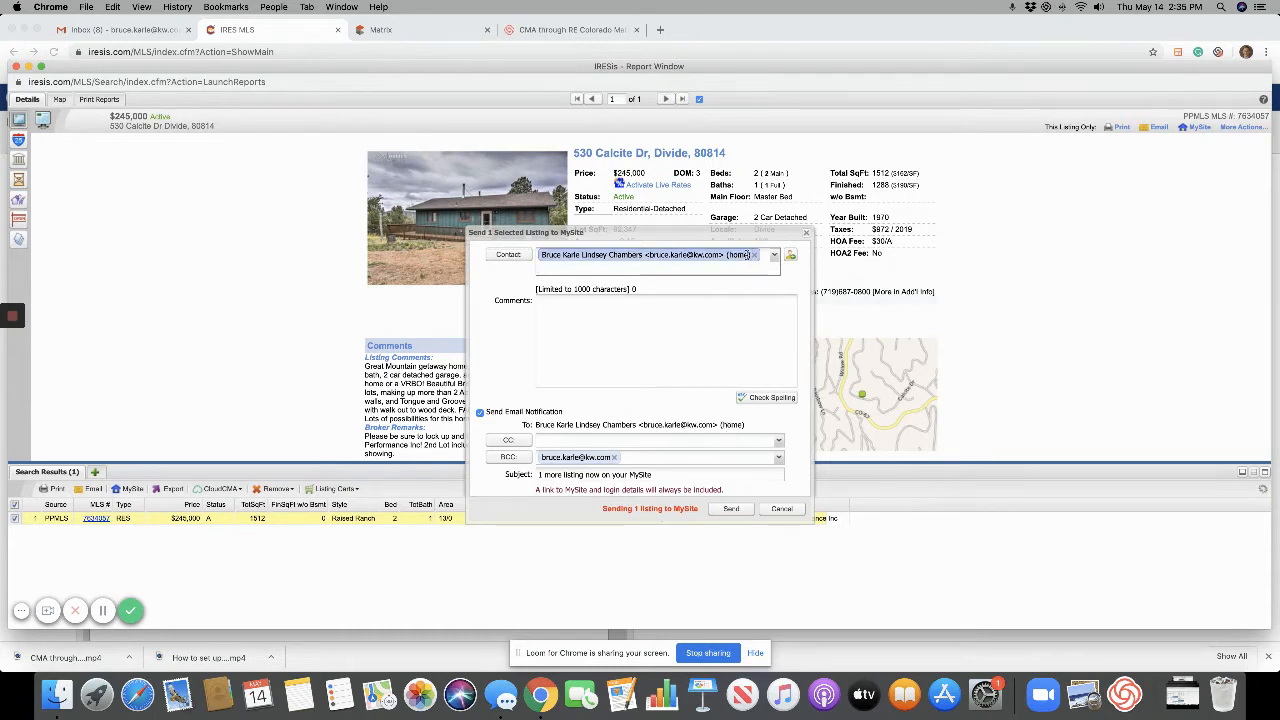
click(755, 257)
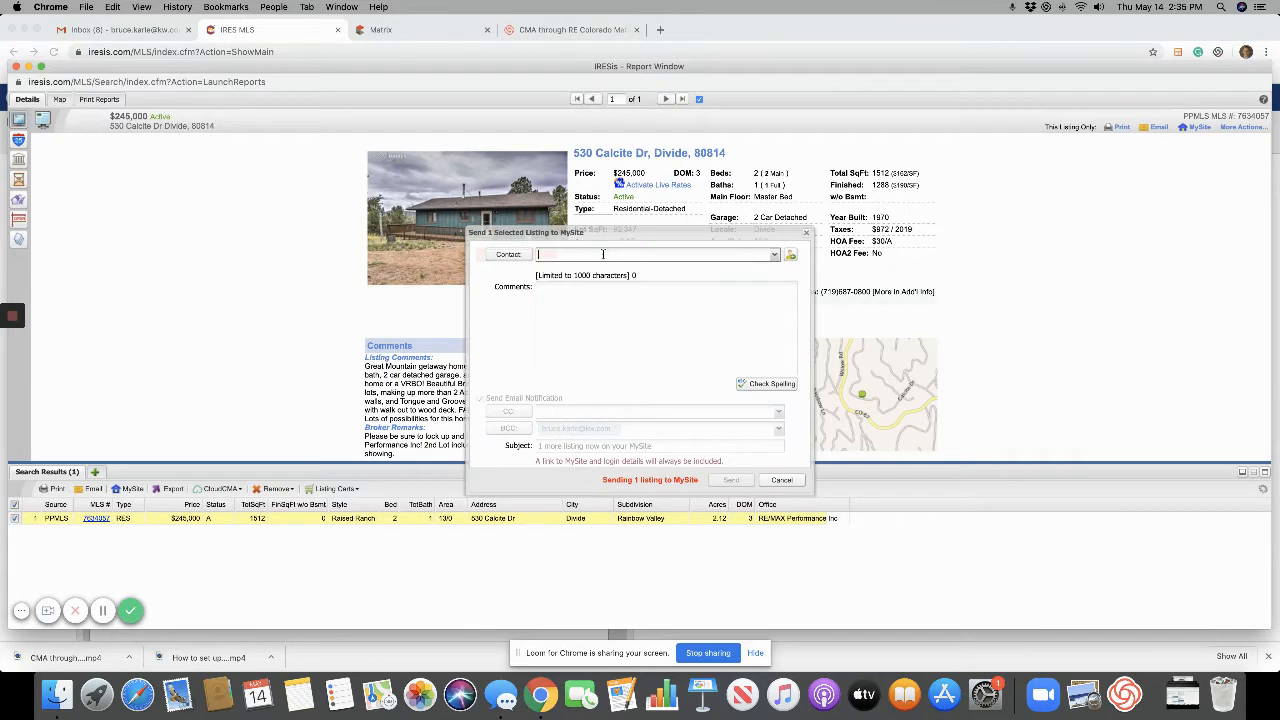
text(bruce)
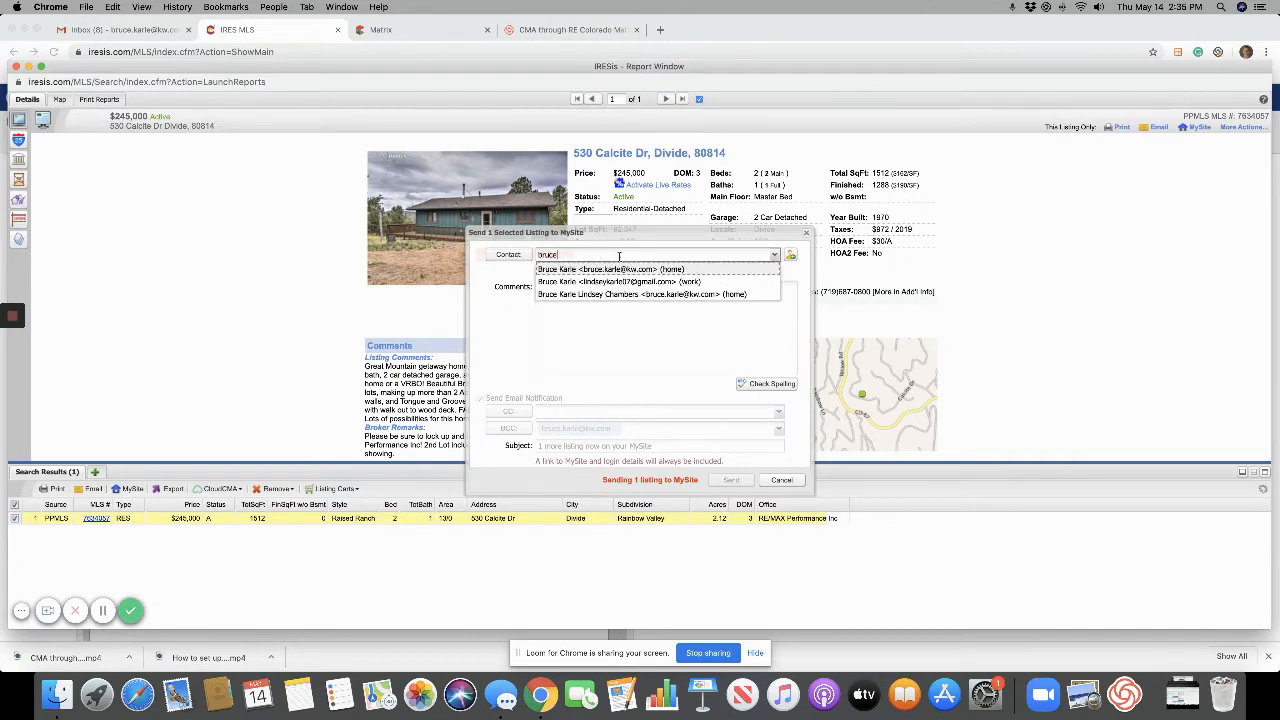
click(650, 269)
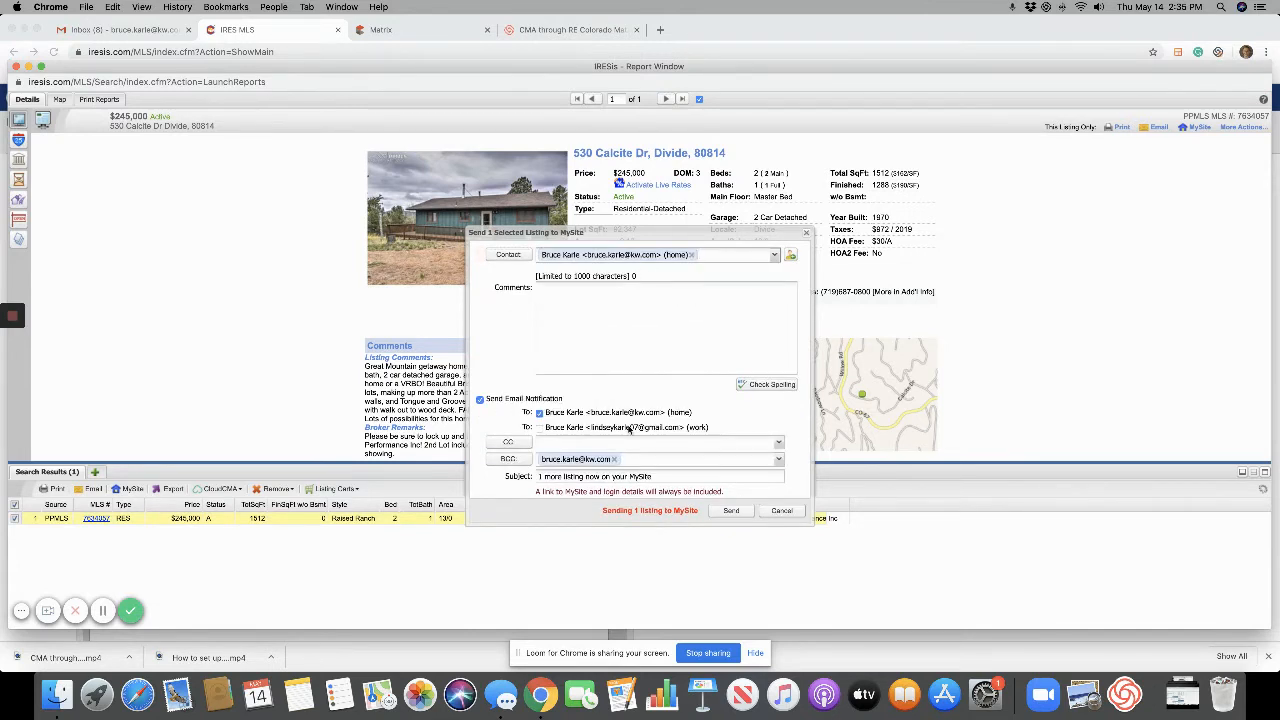
click(540, 429)
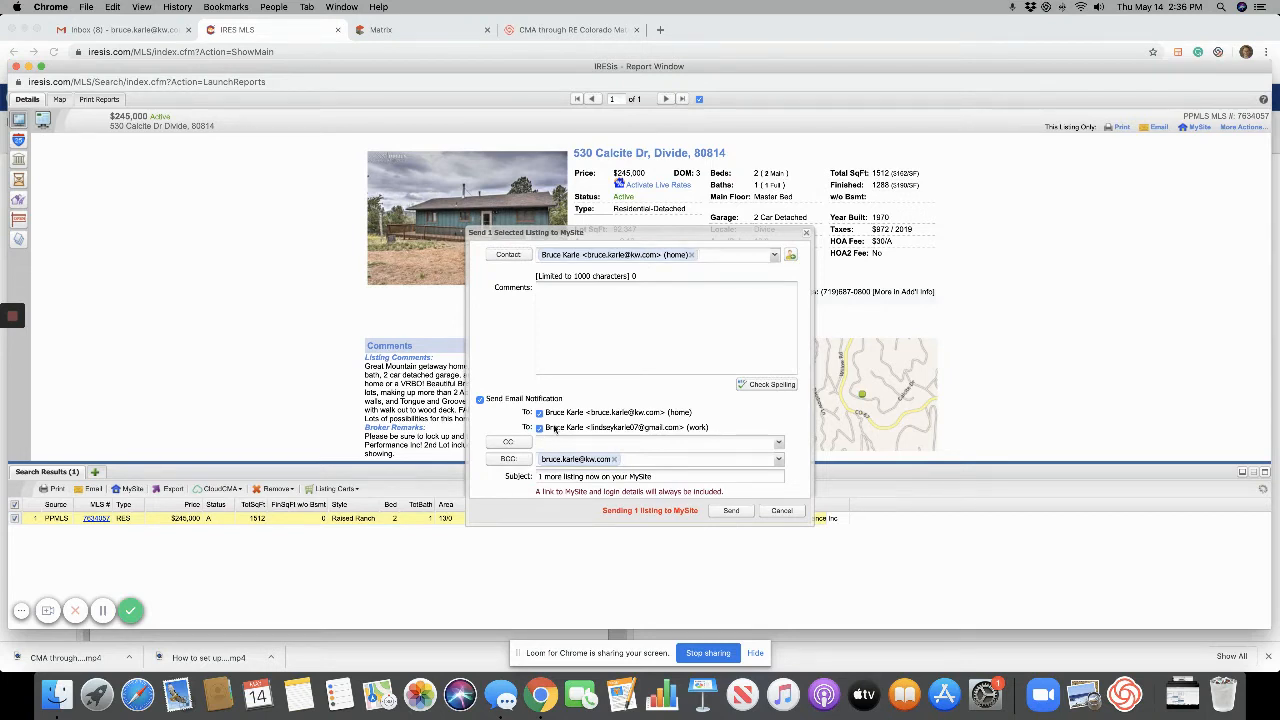
click(615, 459)
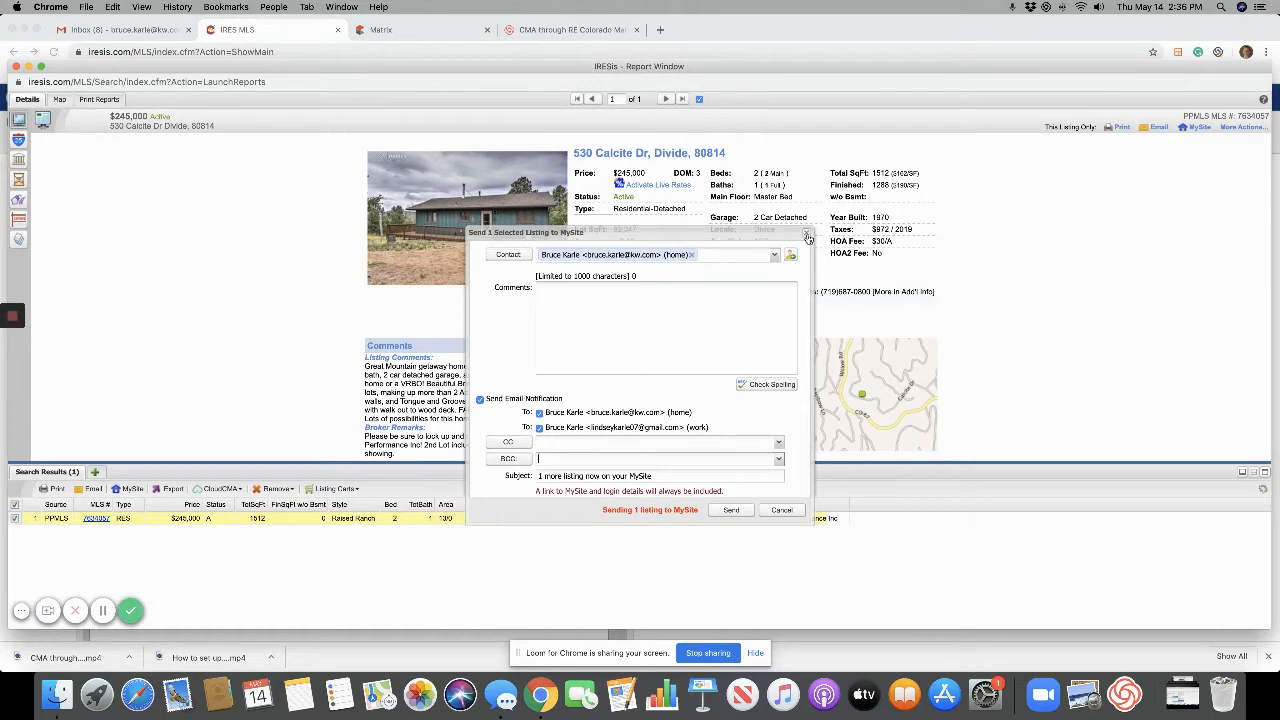
click(807, 236)
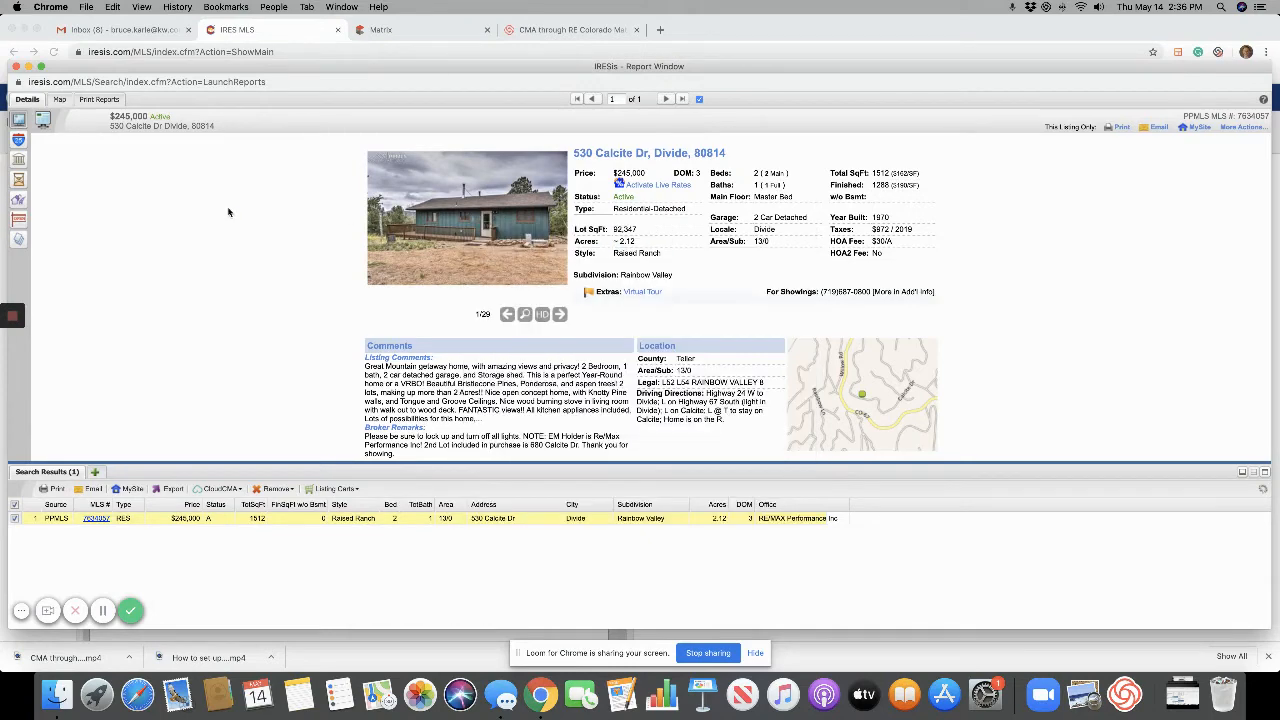
Back on the prospect form, send notifications to the Home e-mail and clear the BCC address.
click(16, 67)
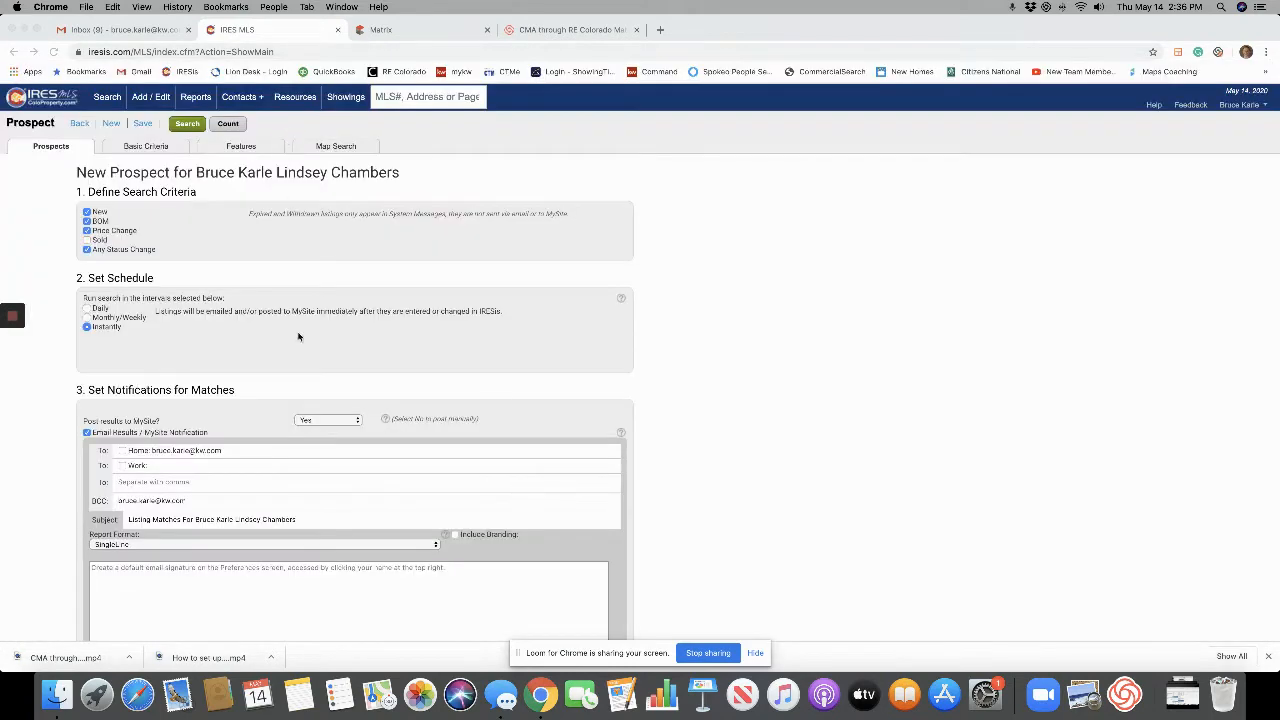
click(122, 451)
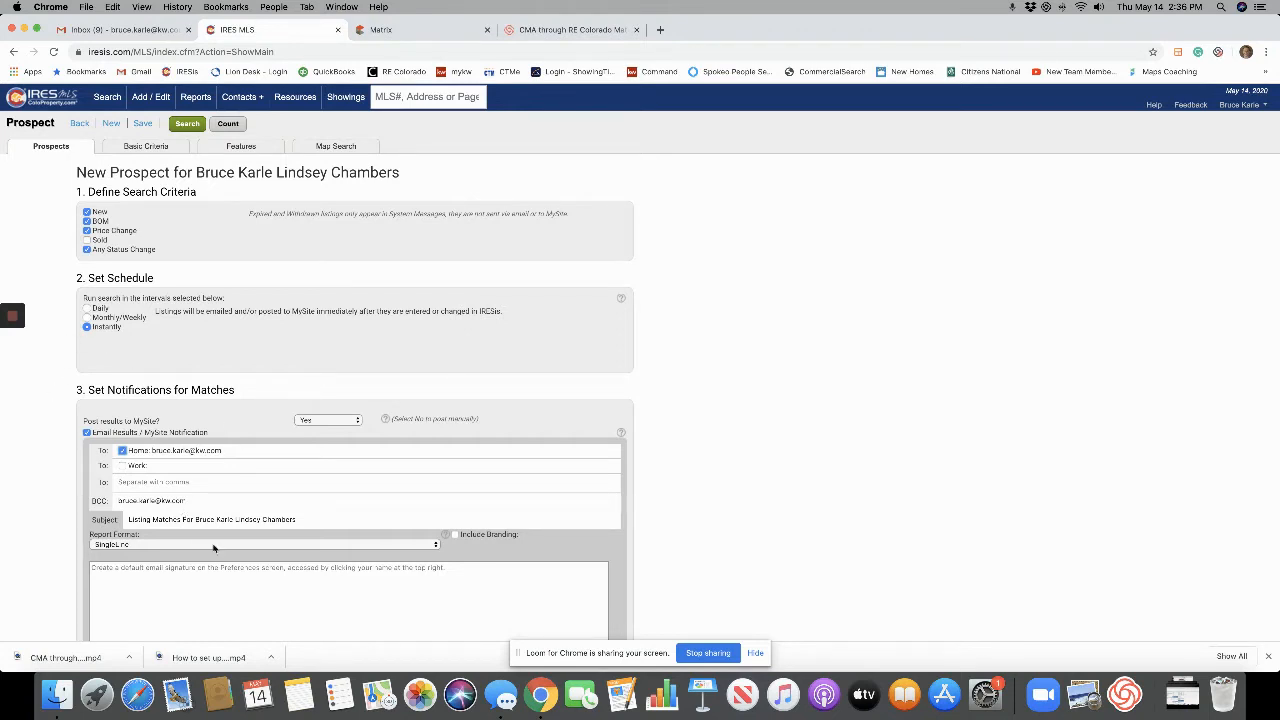
click(202, 501)
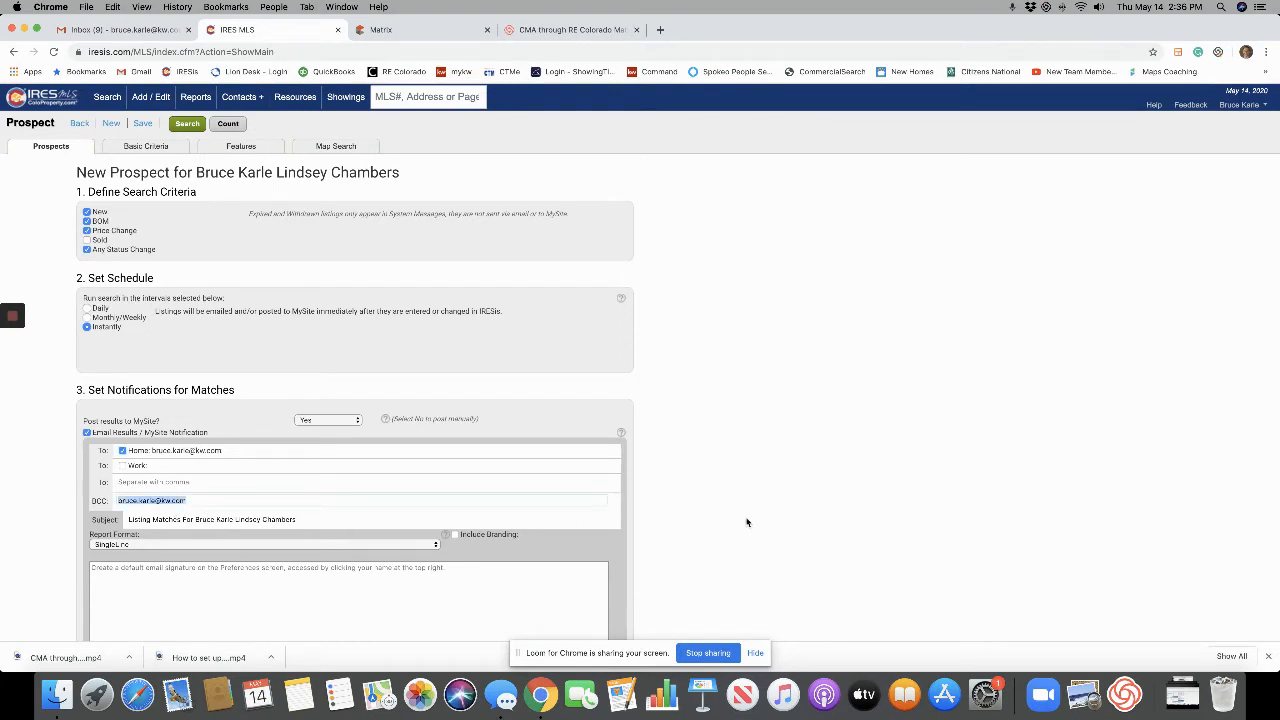
key(BackSpace)
Set the Report Format to Consumer Summary.
scroll(840, 440, down, 2)
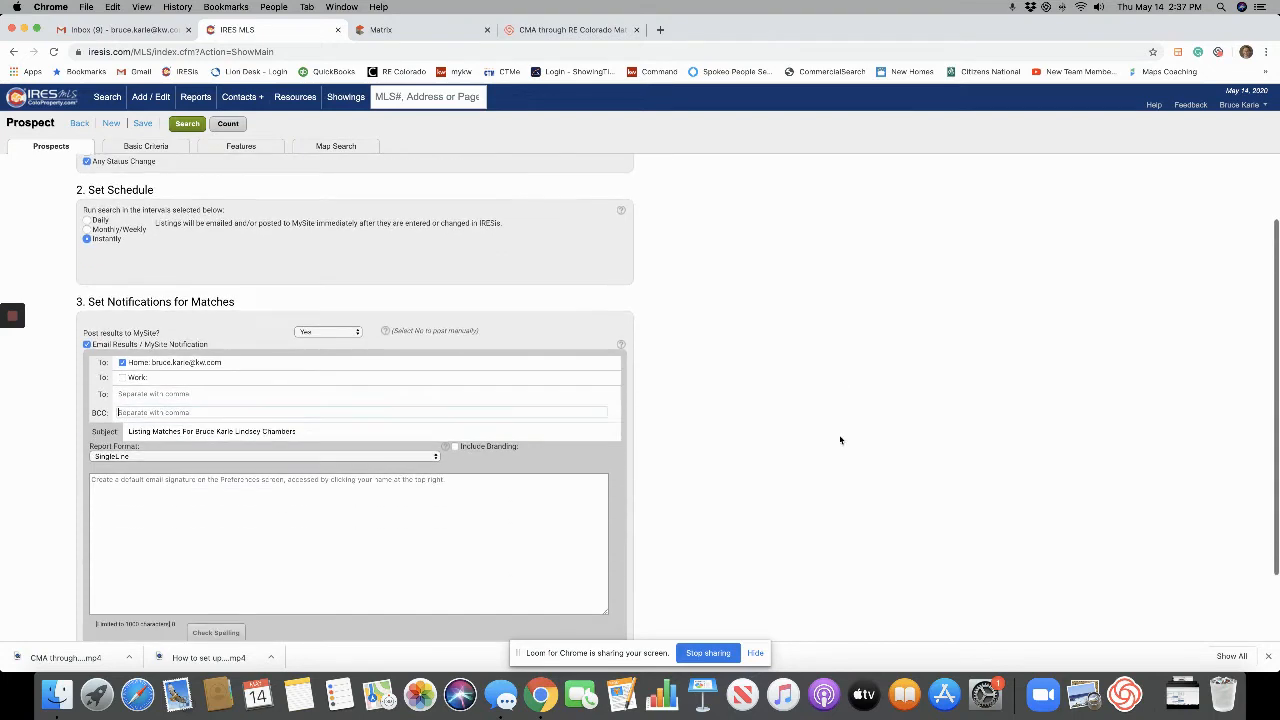
click(396, 457)
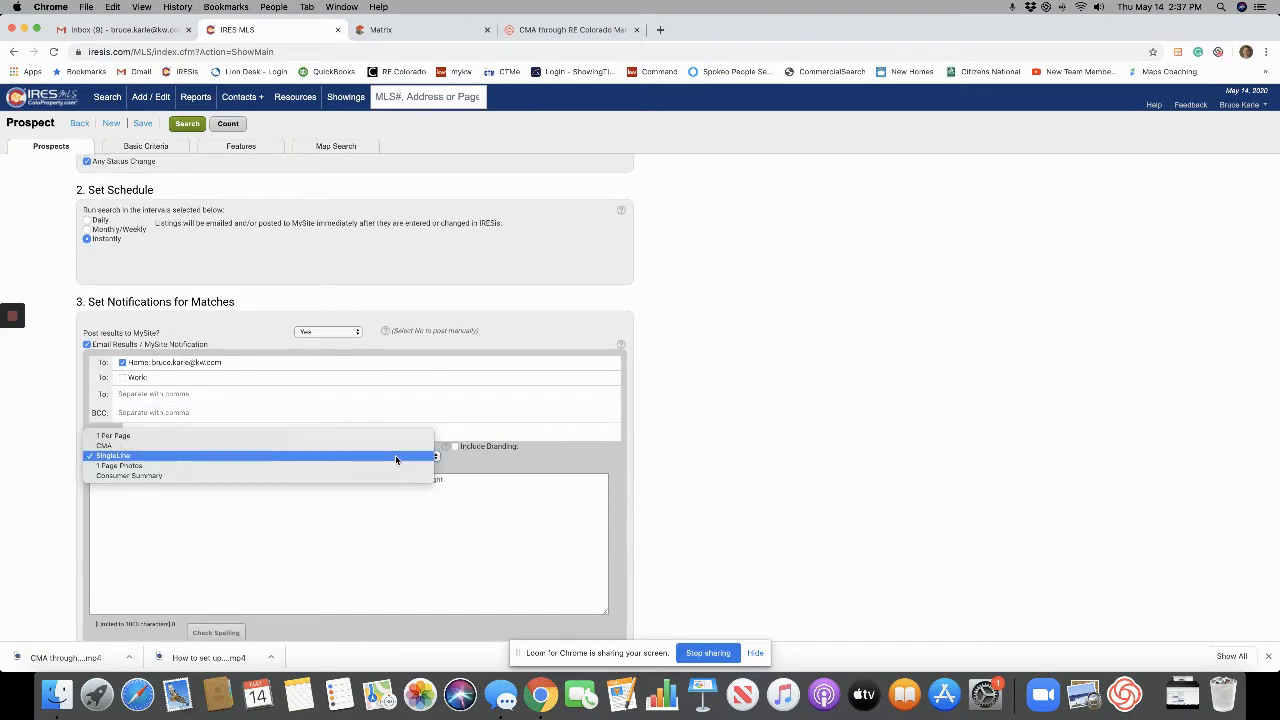
click(137, 477)
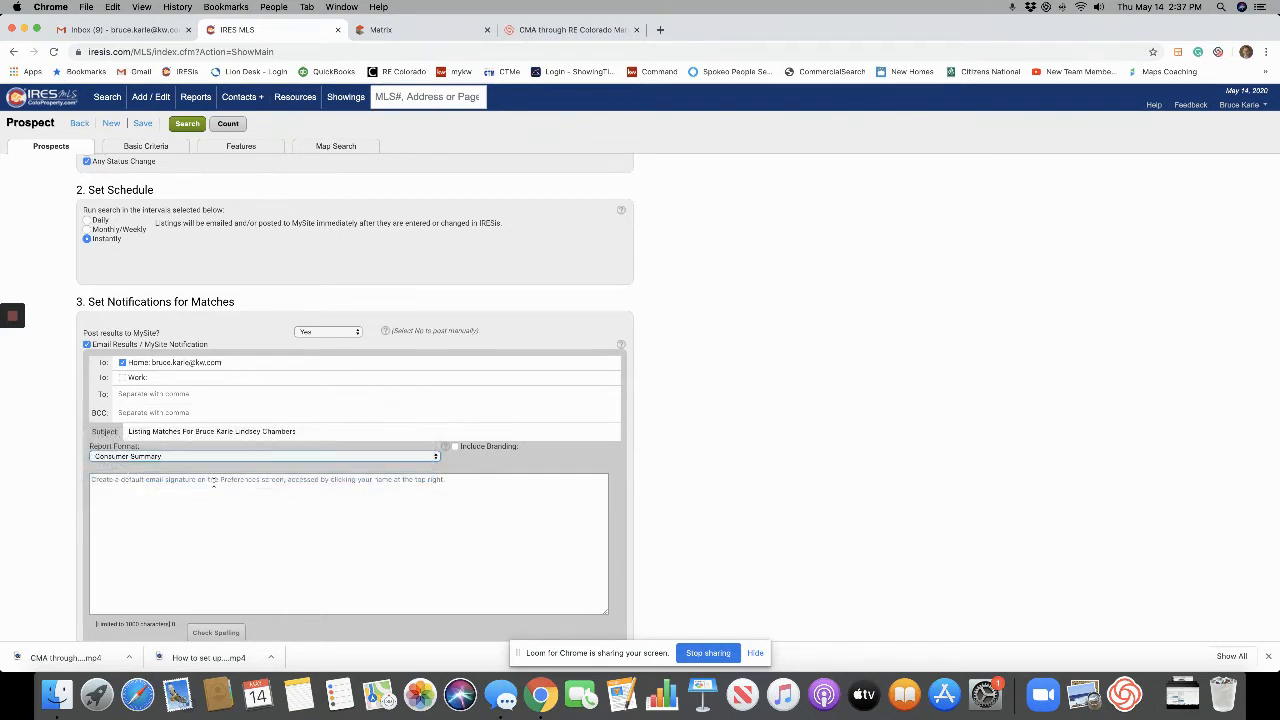
click(309, 457)
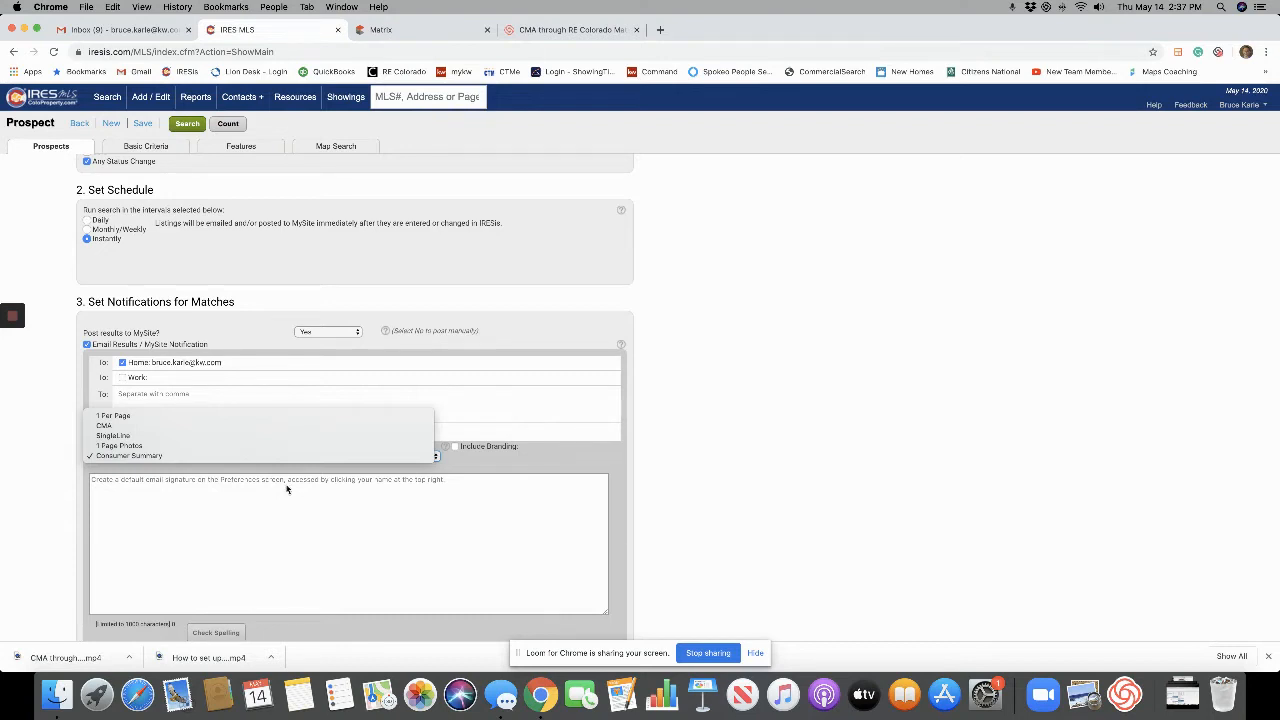
click(118, 446)
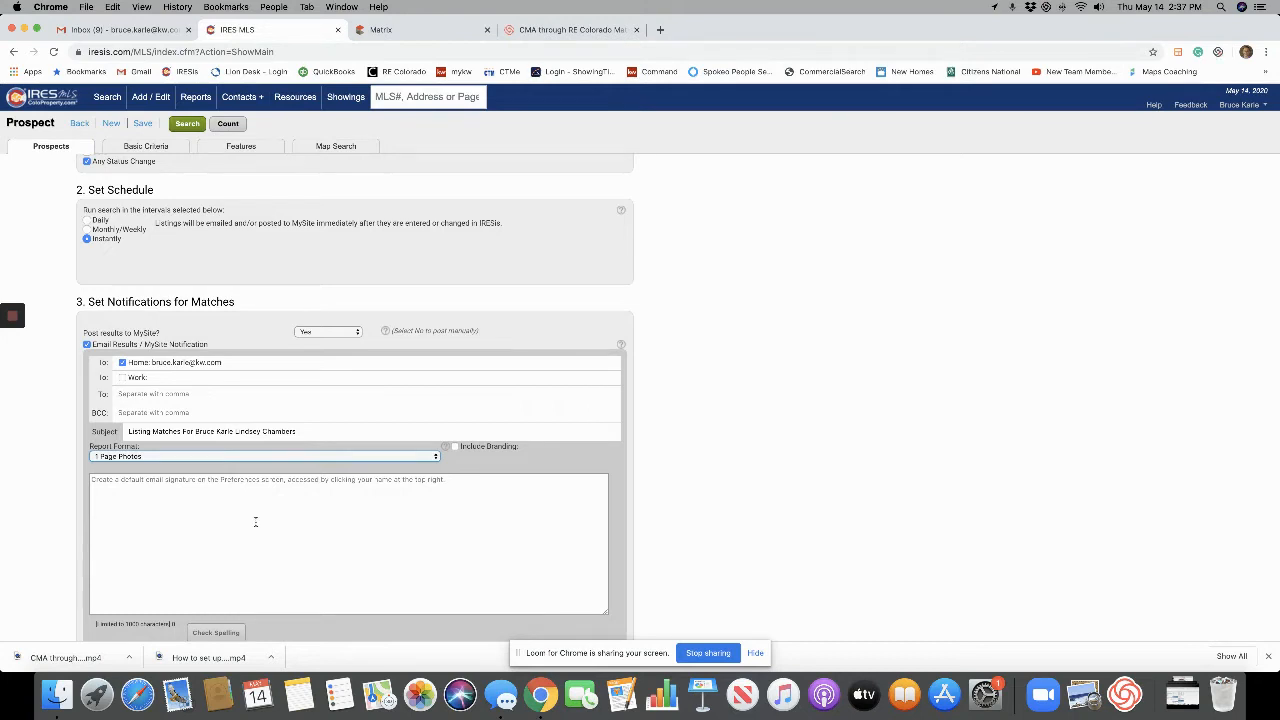
click(166, 458)
click(164, 464)
Select and then deselect the prospect's subject line text.
scroll(317, 515, down, 2)
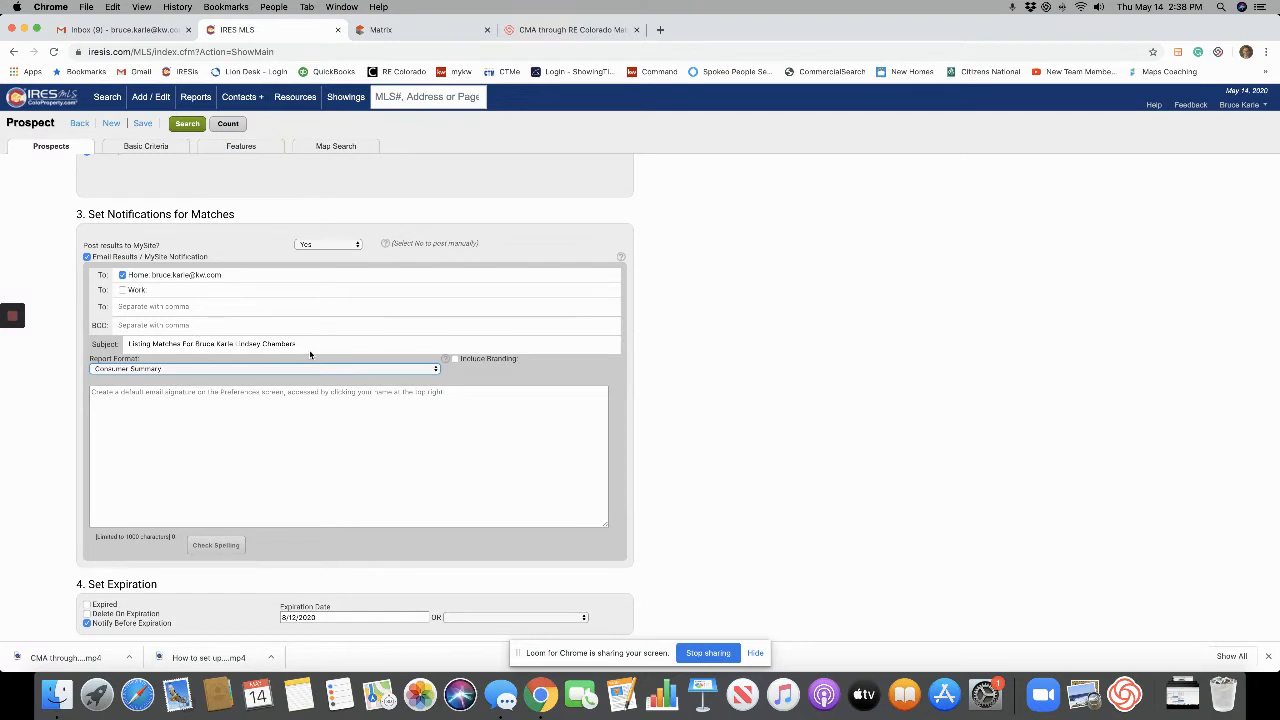
drag(313, 344, 3, 314)
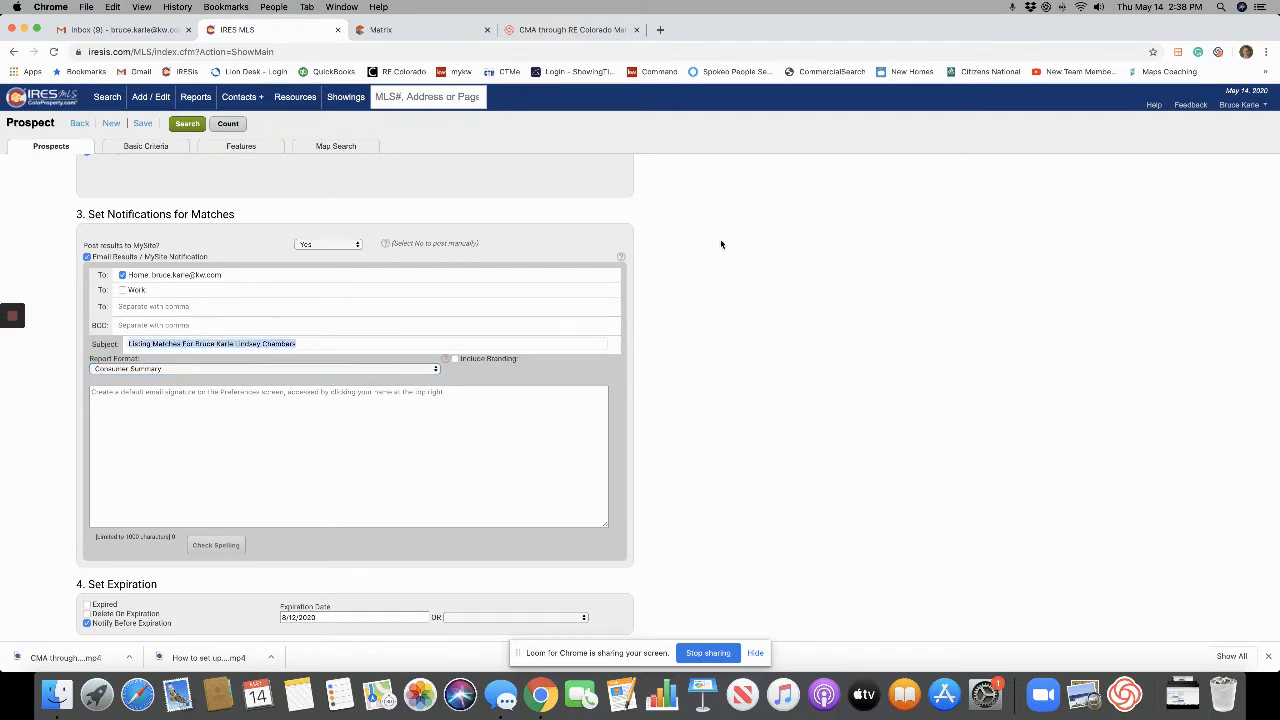
triple_click(348, 343)
click(346, 343)
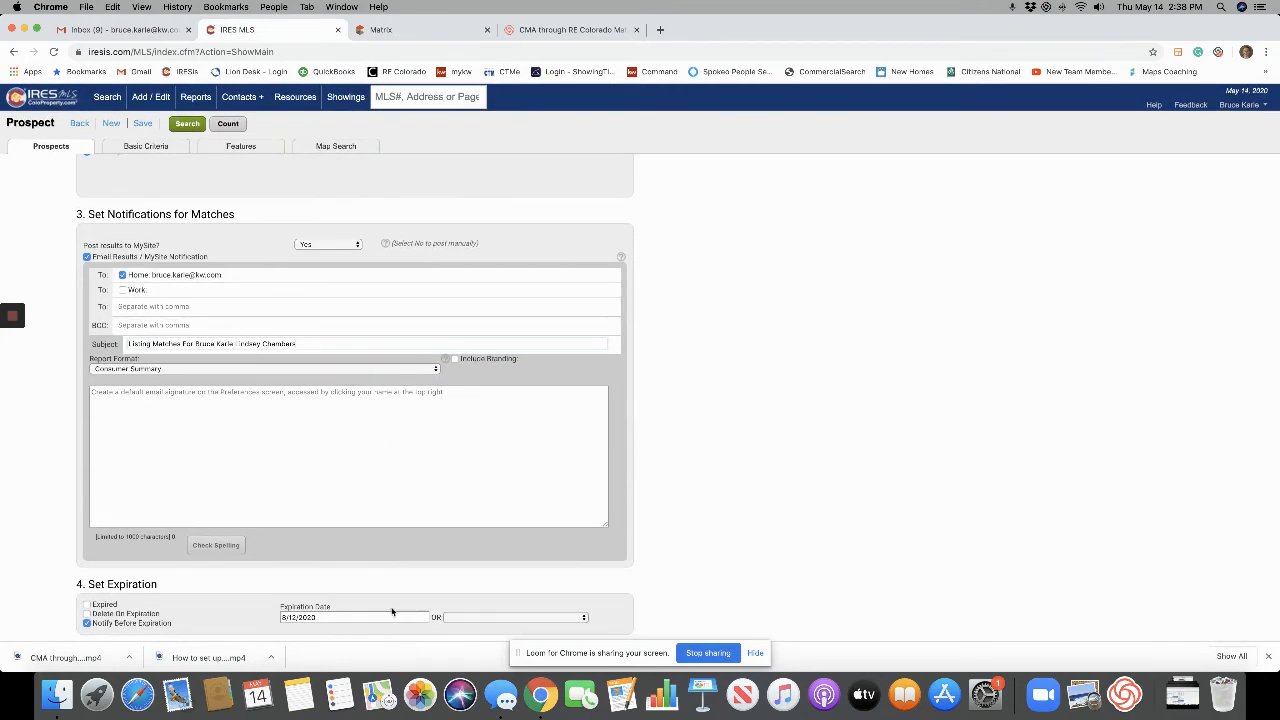
Set the expiration date to August 1, 2019 using the calendar.
click(345, 618)
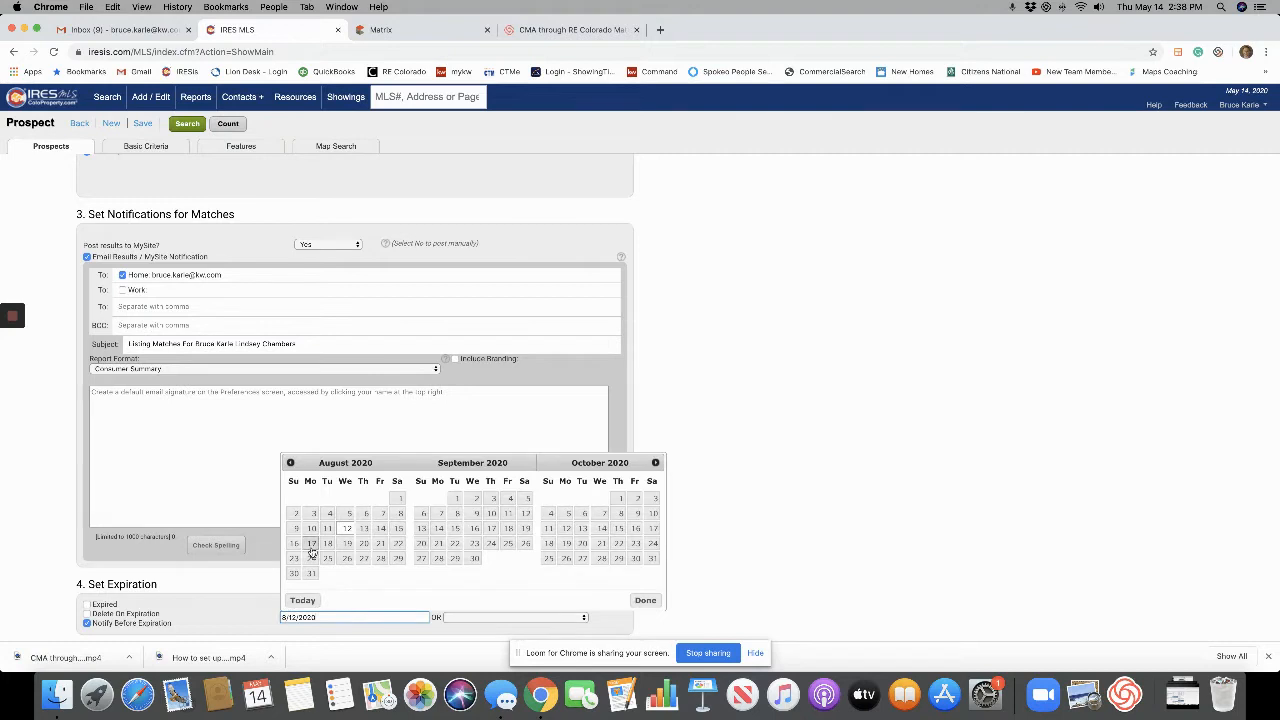
click(290, 463)
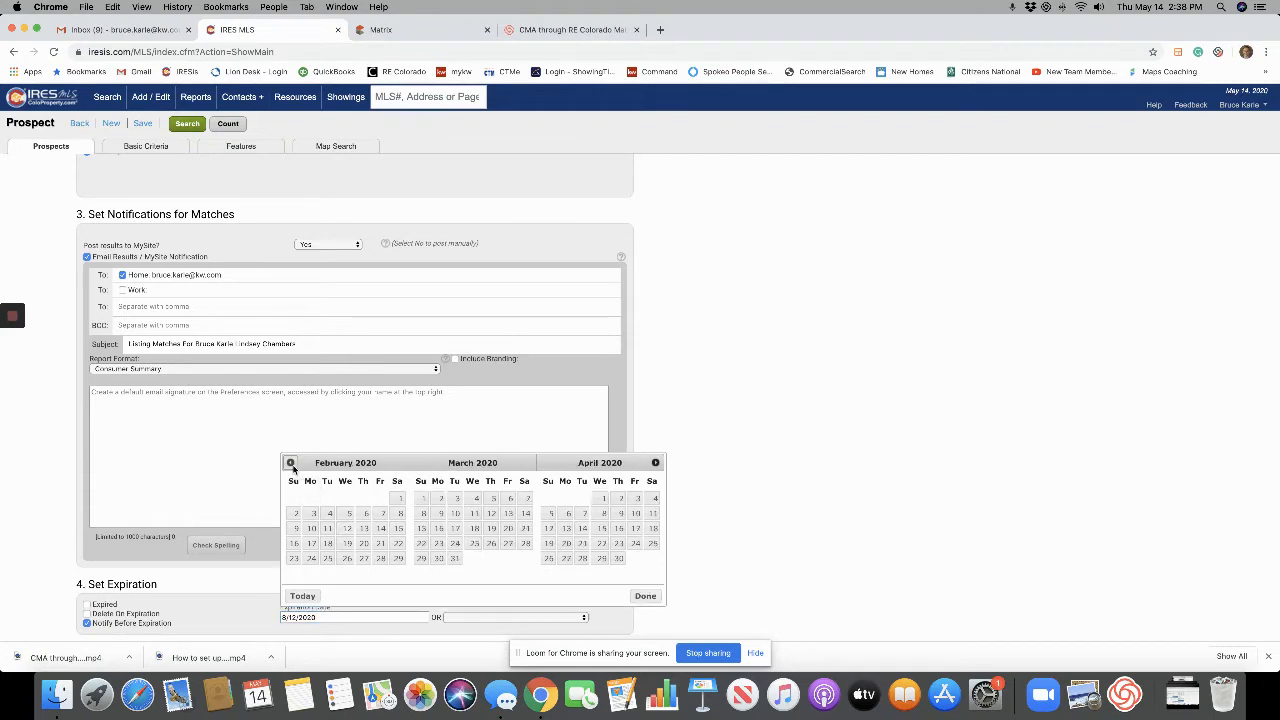
click(290, 463)
click(365, 498)
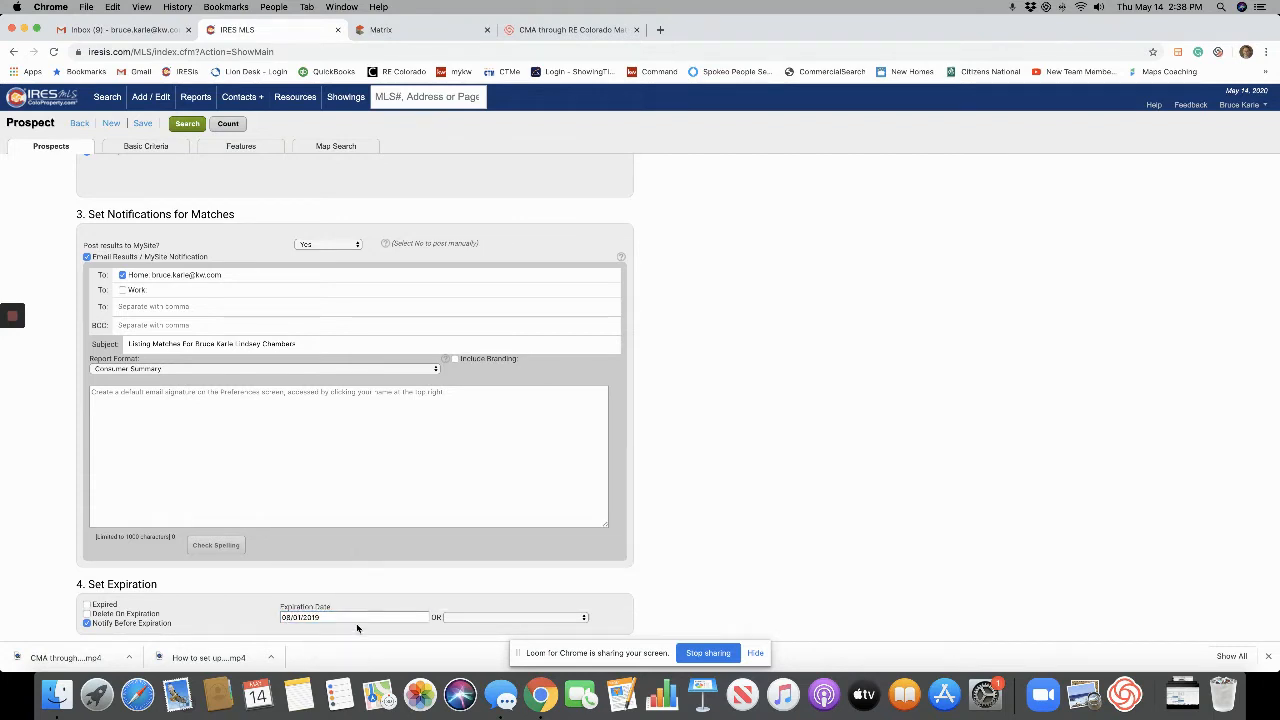
click(356, 618)
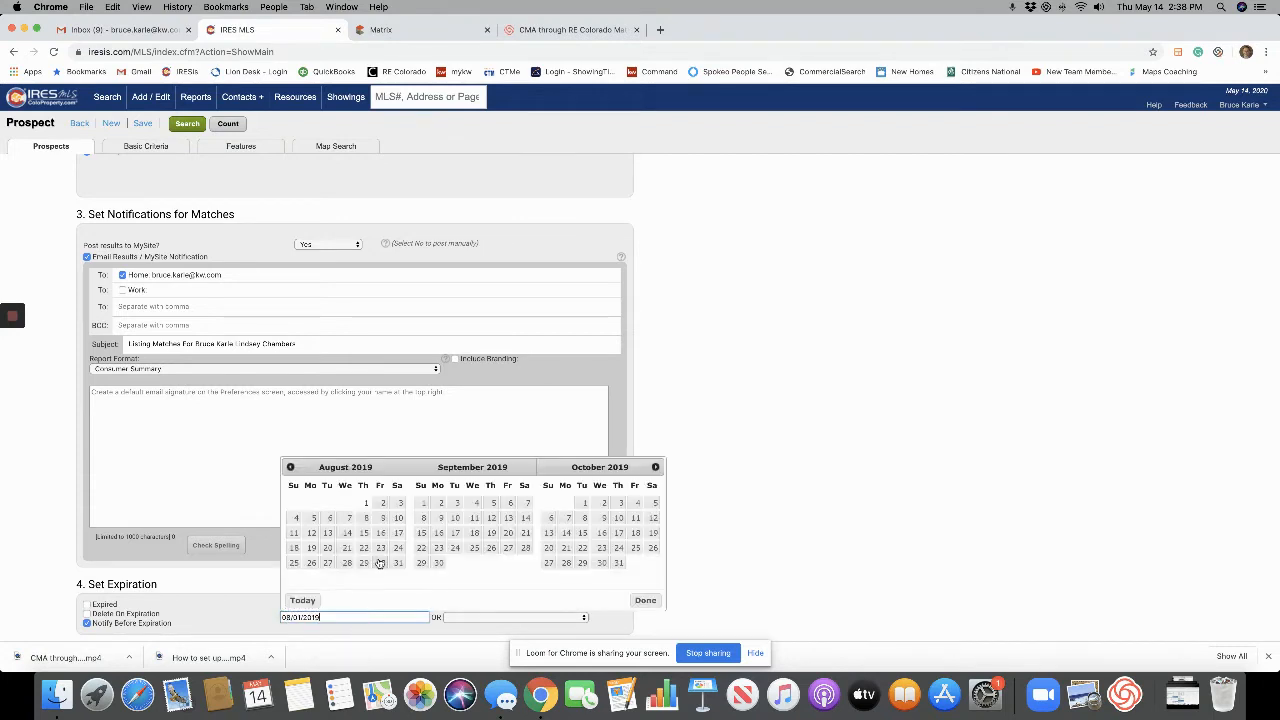
click(656, 467)
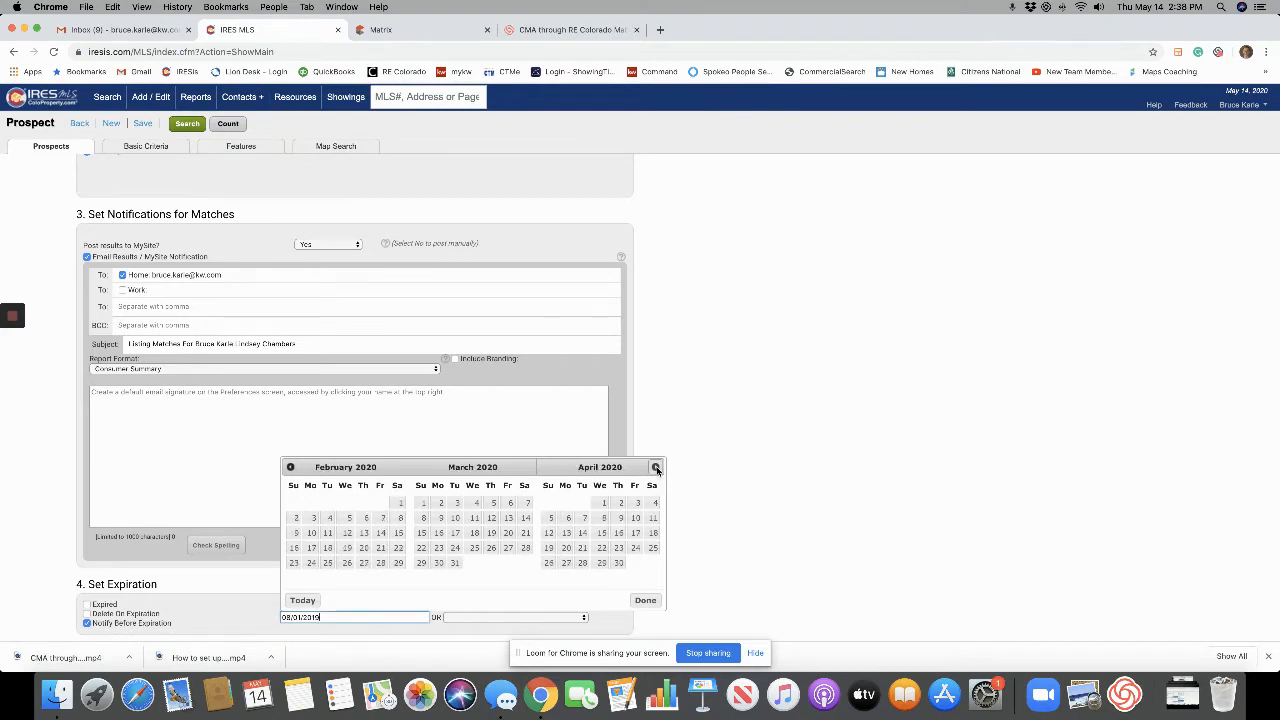
click(655, 466)
click(655, 466)
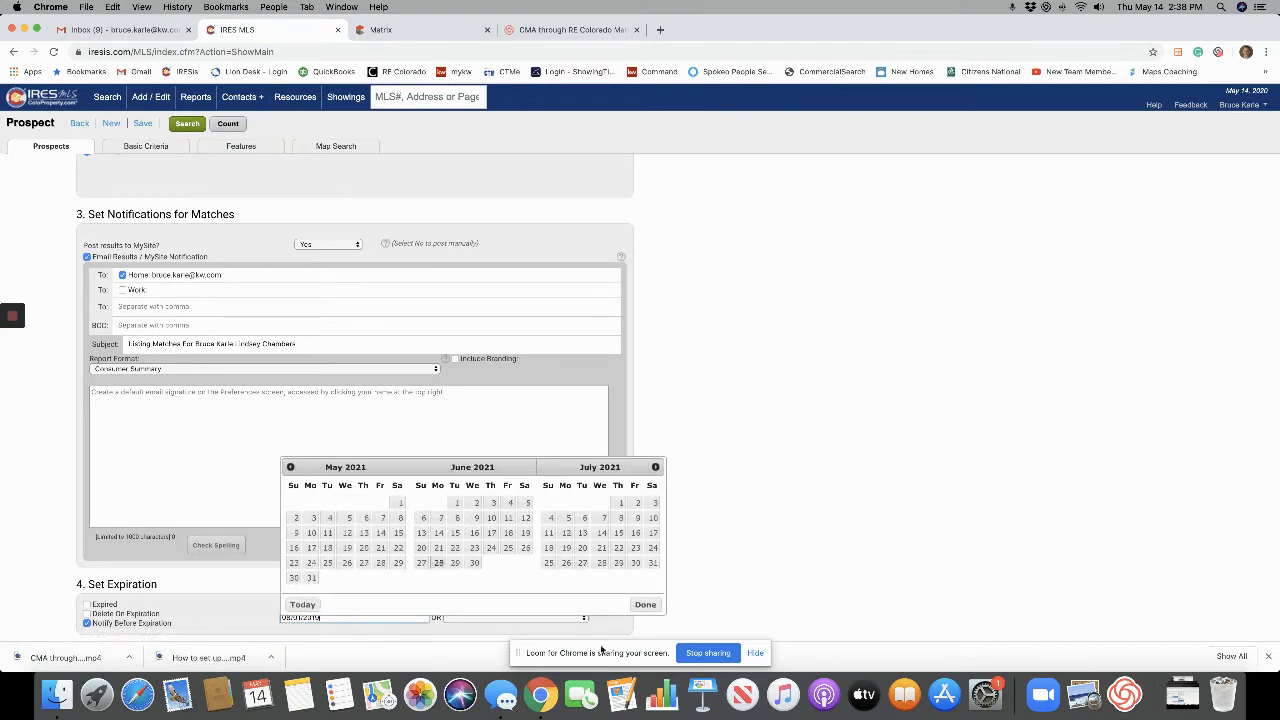
click(645, 604)
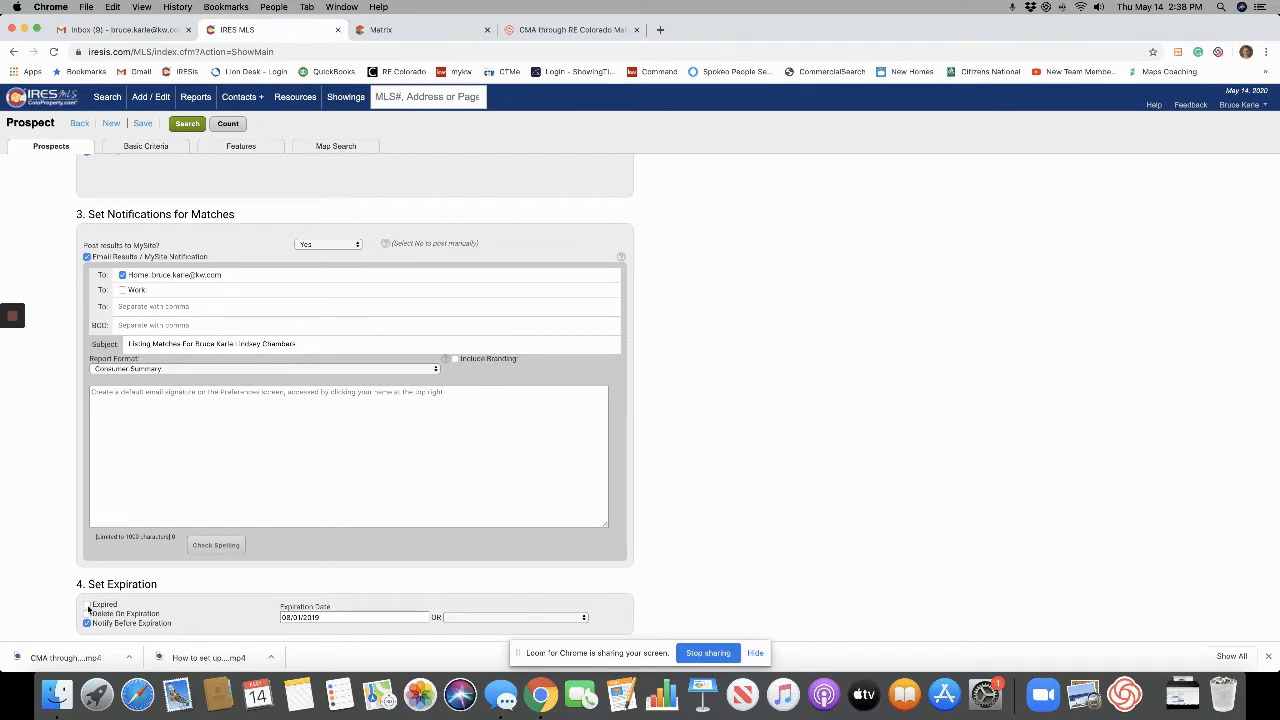
Tick Expired for the prospect, leaving the expiration date unchanged.
click(87, 605)
click(347, 617)
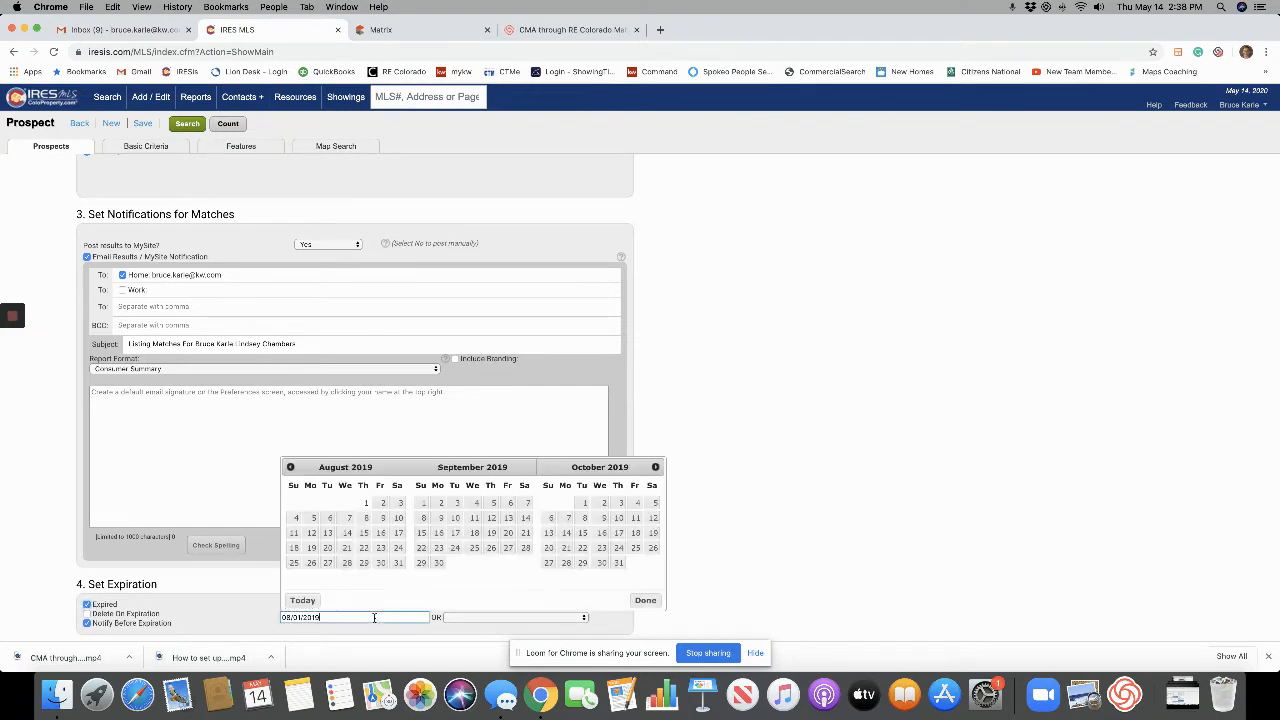
click(655, 467)
click(655, 467)
click(655, 467)
click(655, 467)
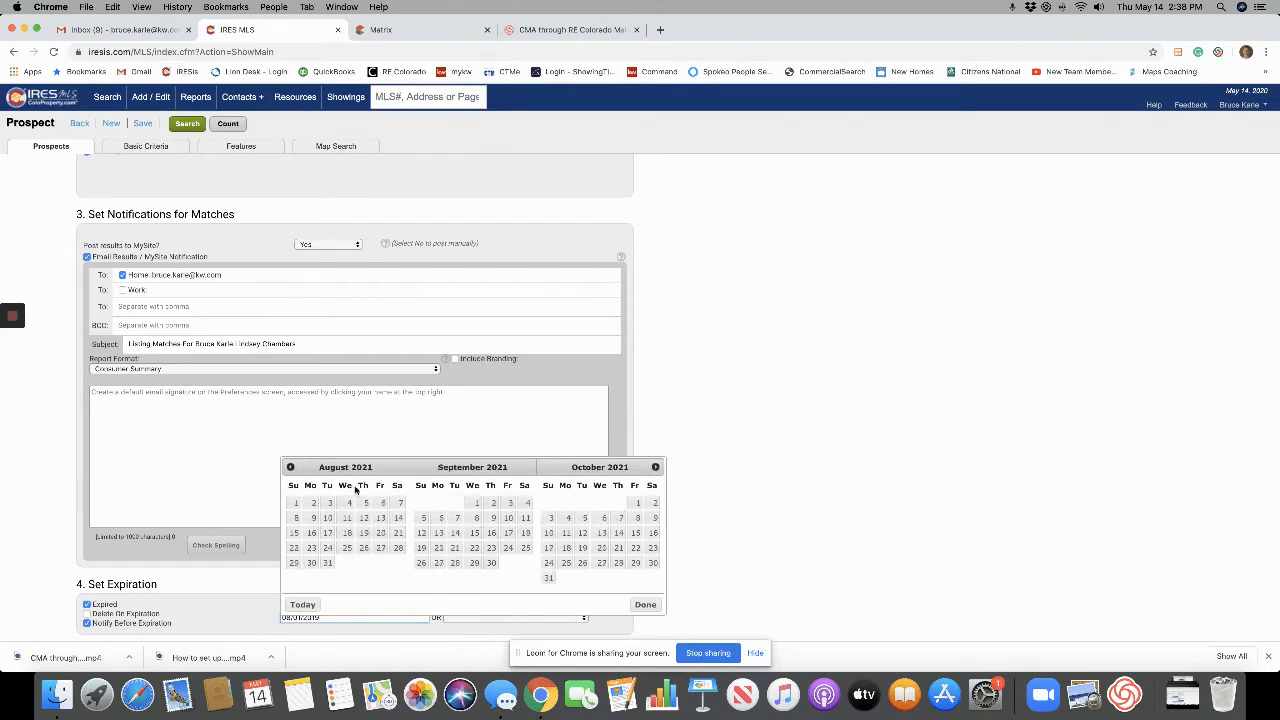
click(742, 570)
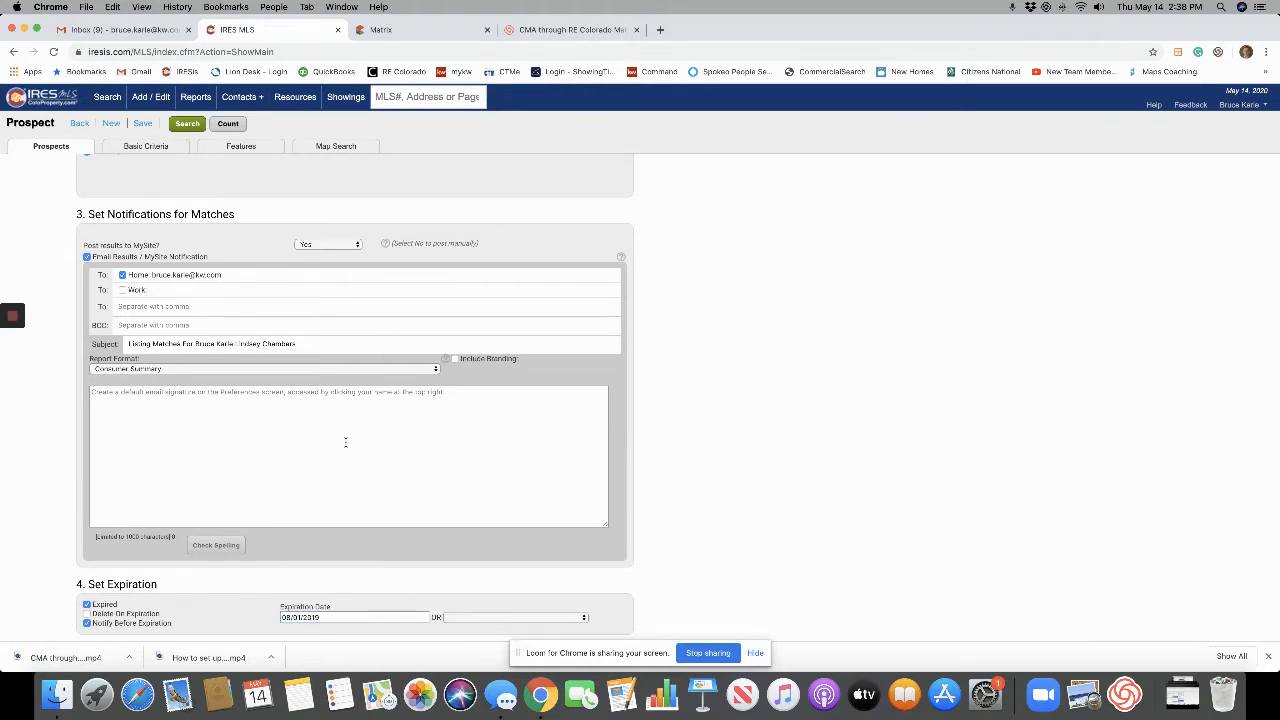
scroll(344, 440, up, 4)
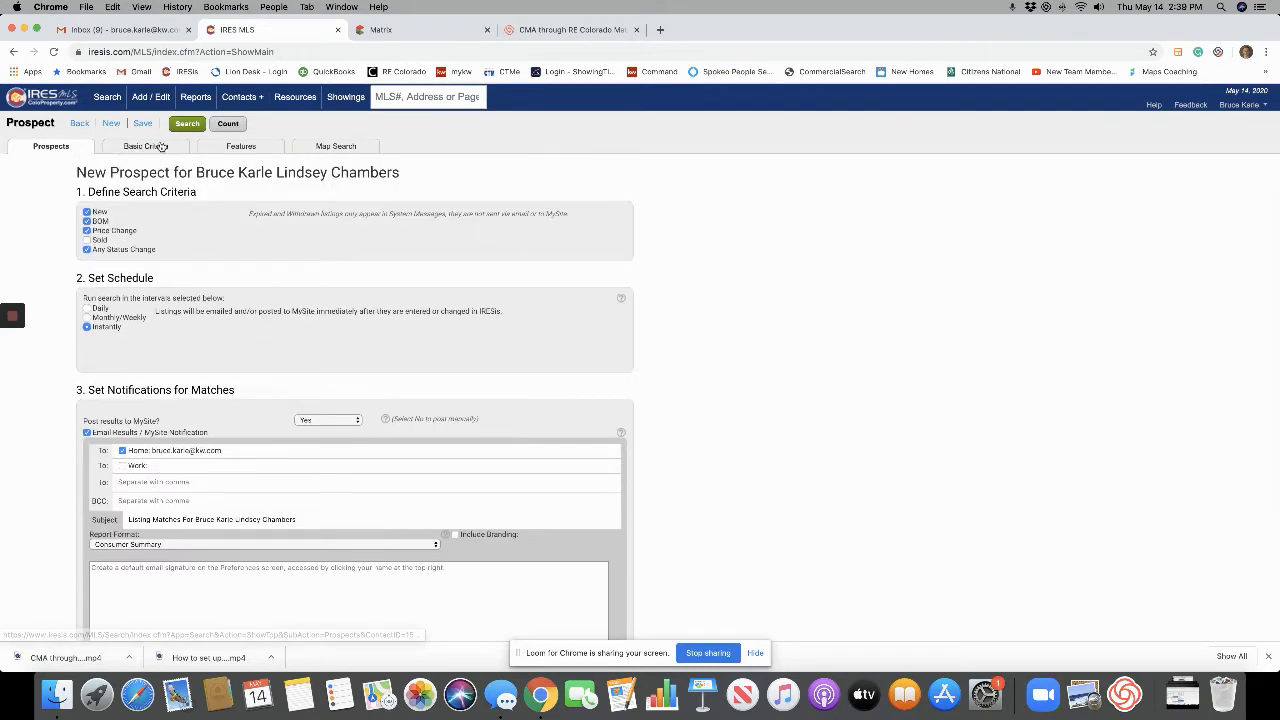
In Basic Criteria, choose Residential Detached and untick 'Search secondary listing types'.
click(160, 148)
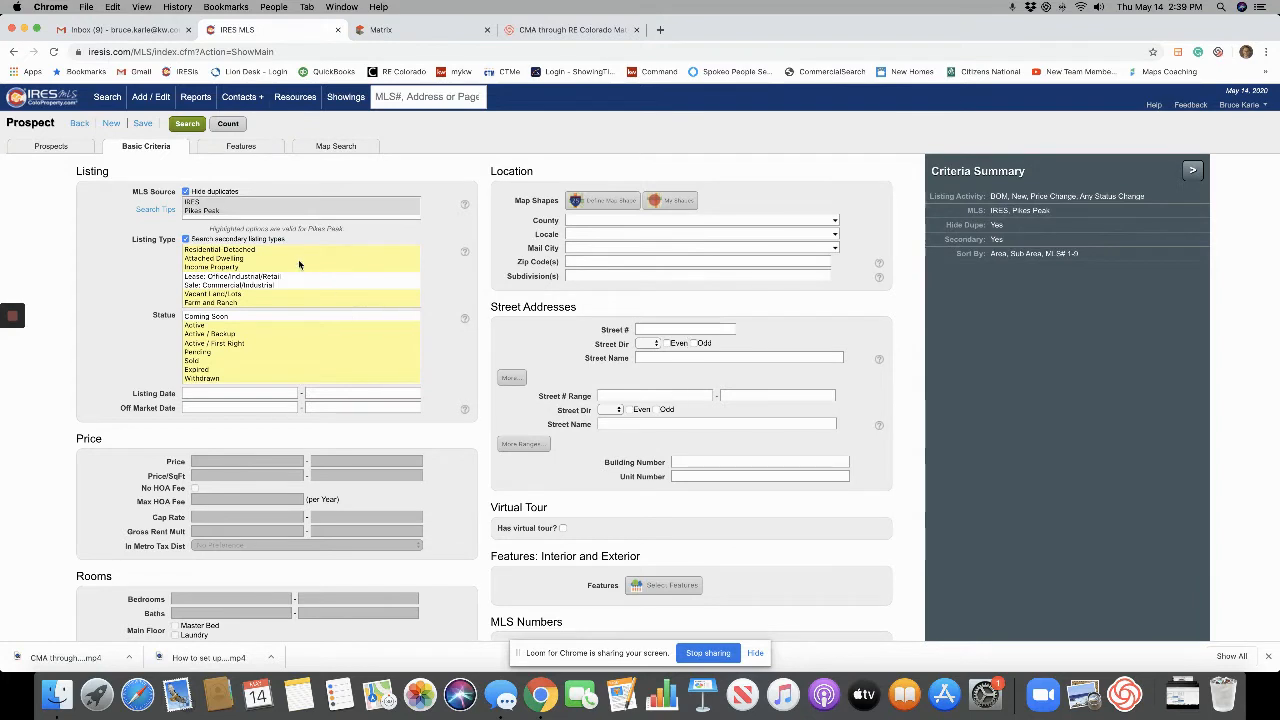
click(233, 251)
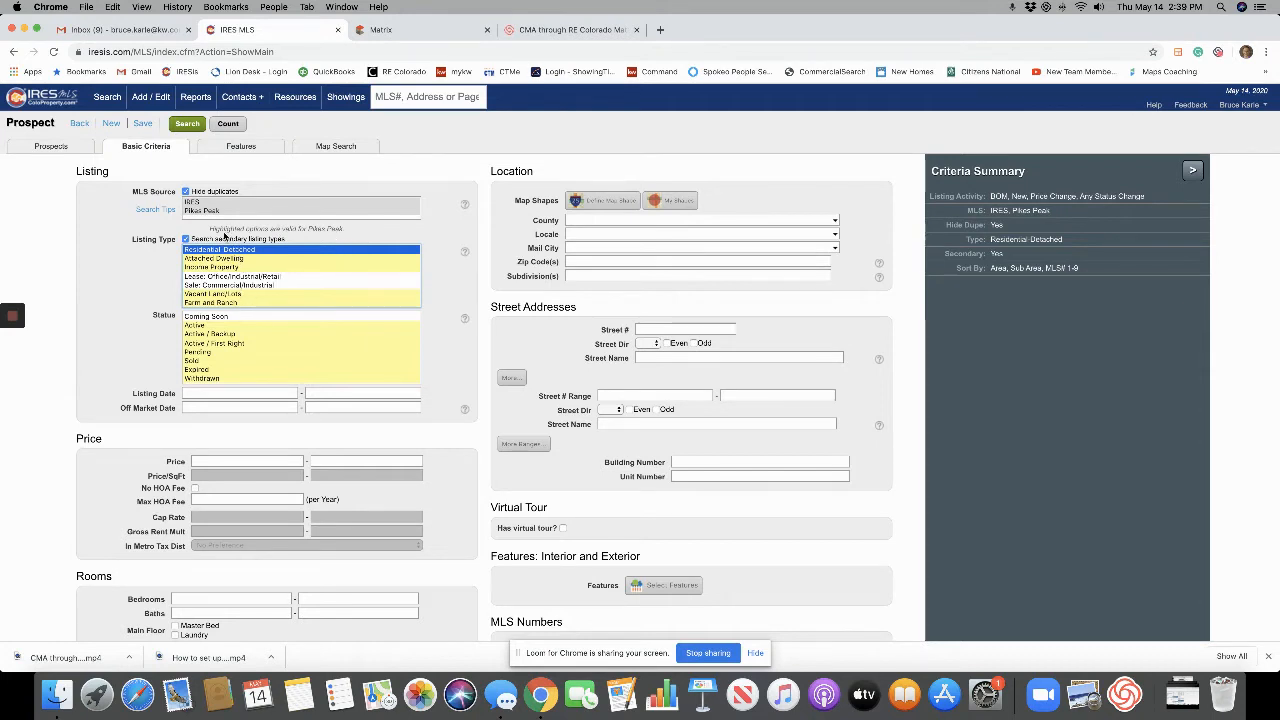
click(185, 239)
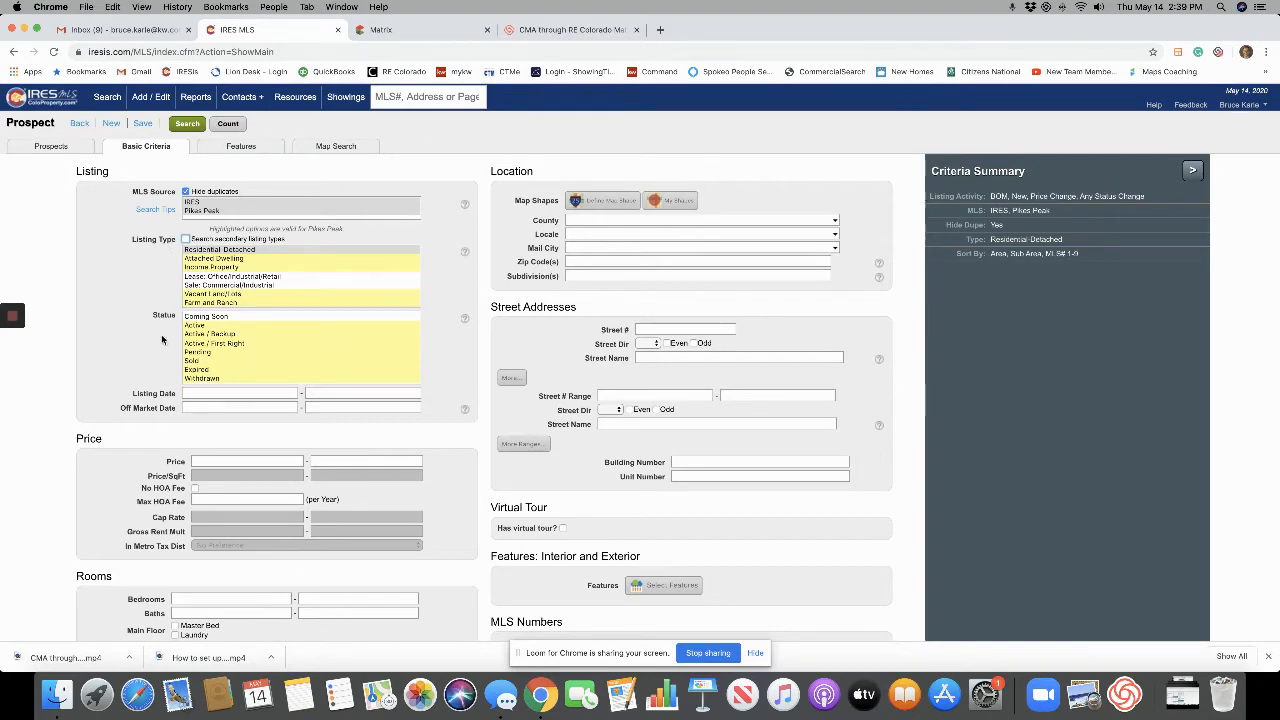
Try several entries in the Status list, ending with Active plus Coming Soon selected.
scroll(160, 330, down, 1)
scroll(160, 330, down, 2)
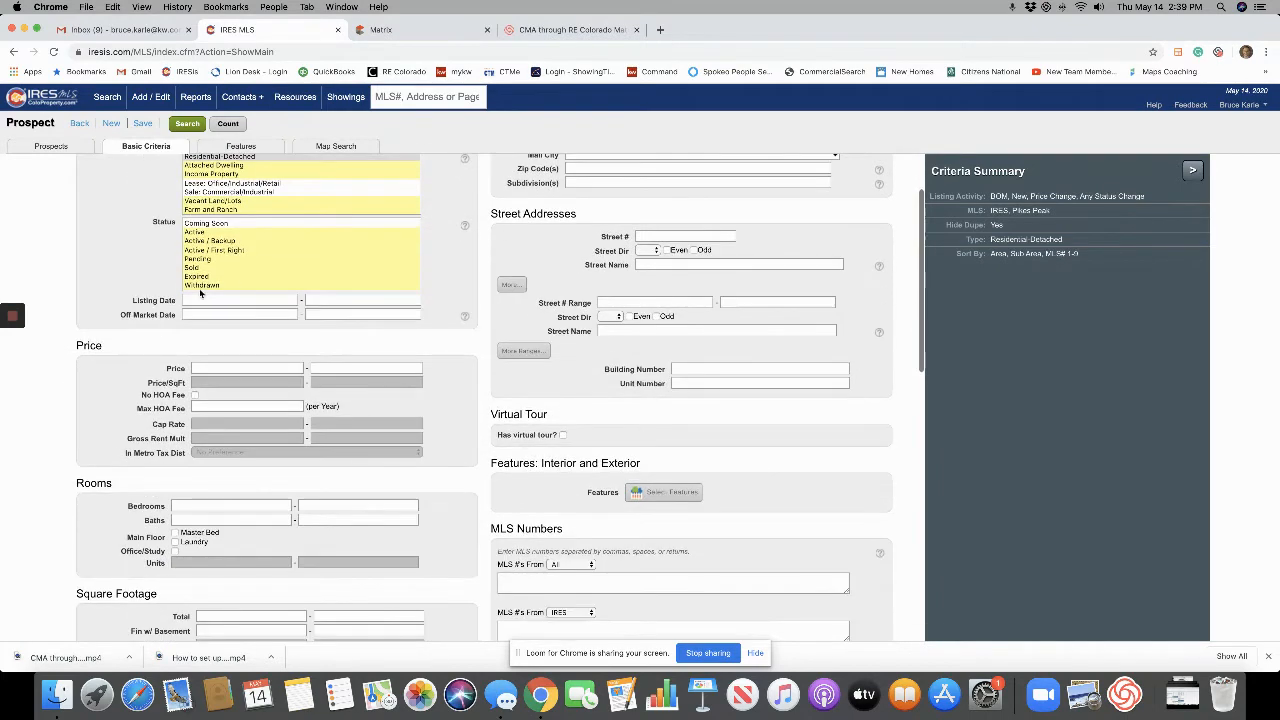
click(203, 232)
click(216, 225)
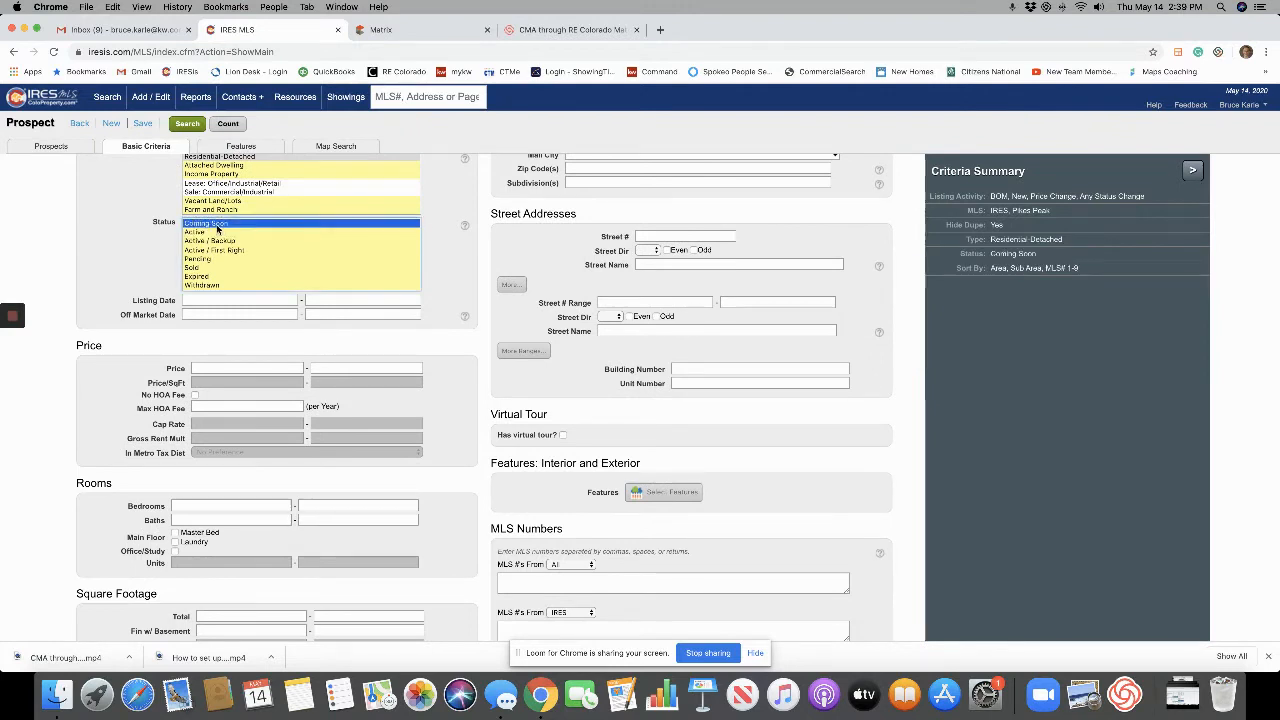
click(200, 234)
click(208, 225)
click(200, 242)
click(200, 265)
click(203, 232)
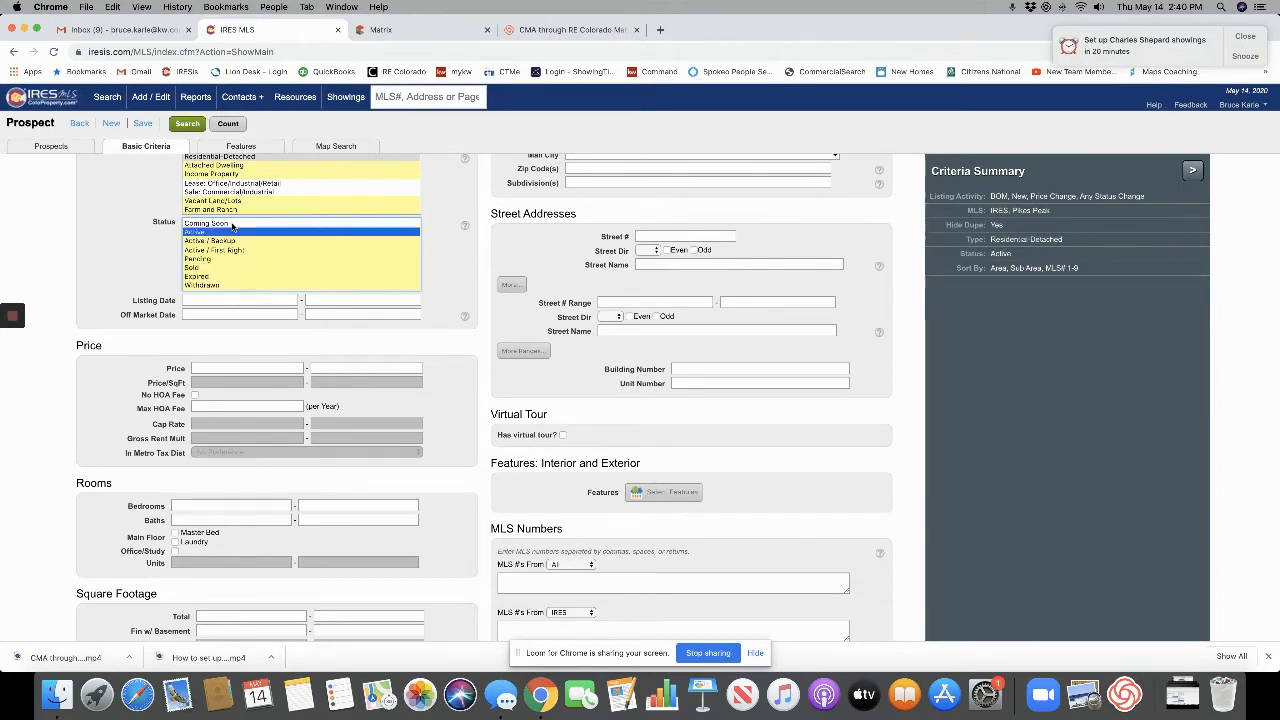
super+click(232, 224)
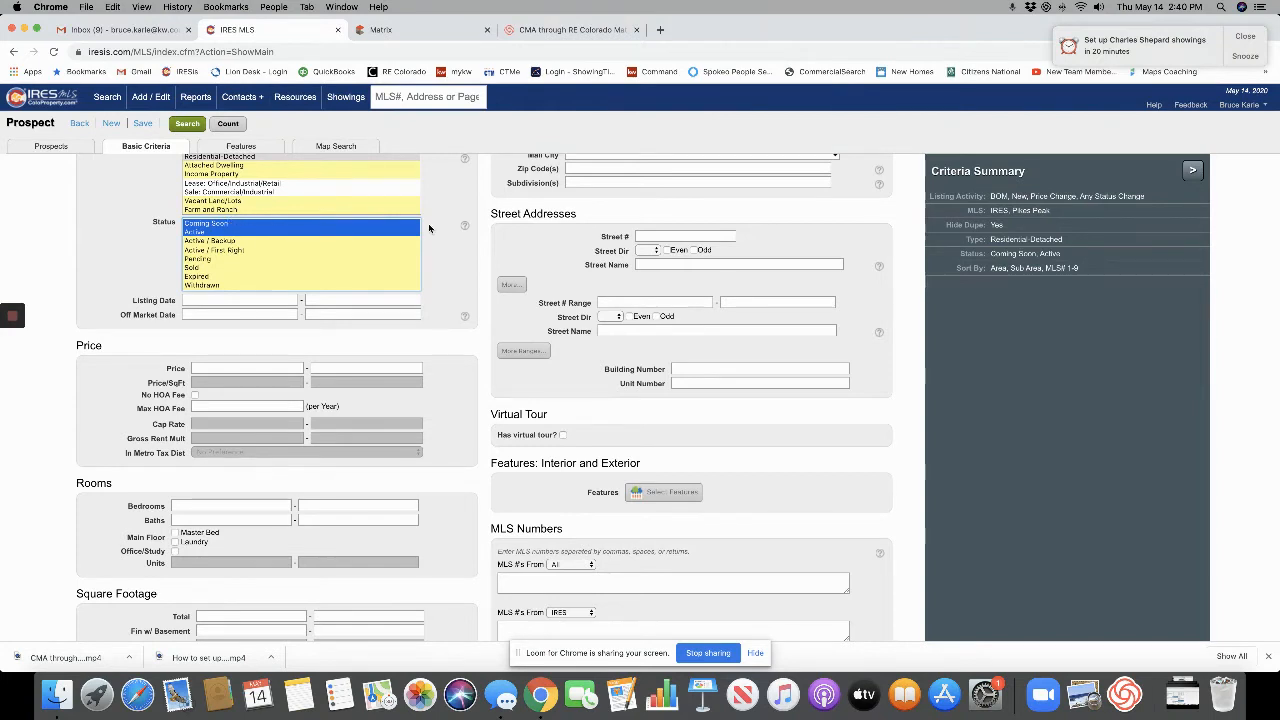
Dismiss the showing reminder and settle the Status selection on Coming Soon and Active.
click(1254, 38)
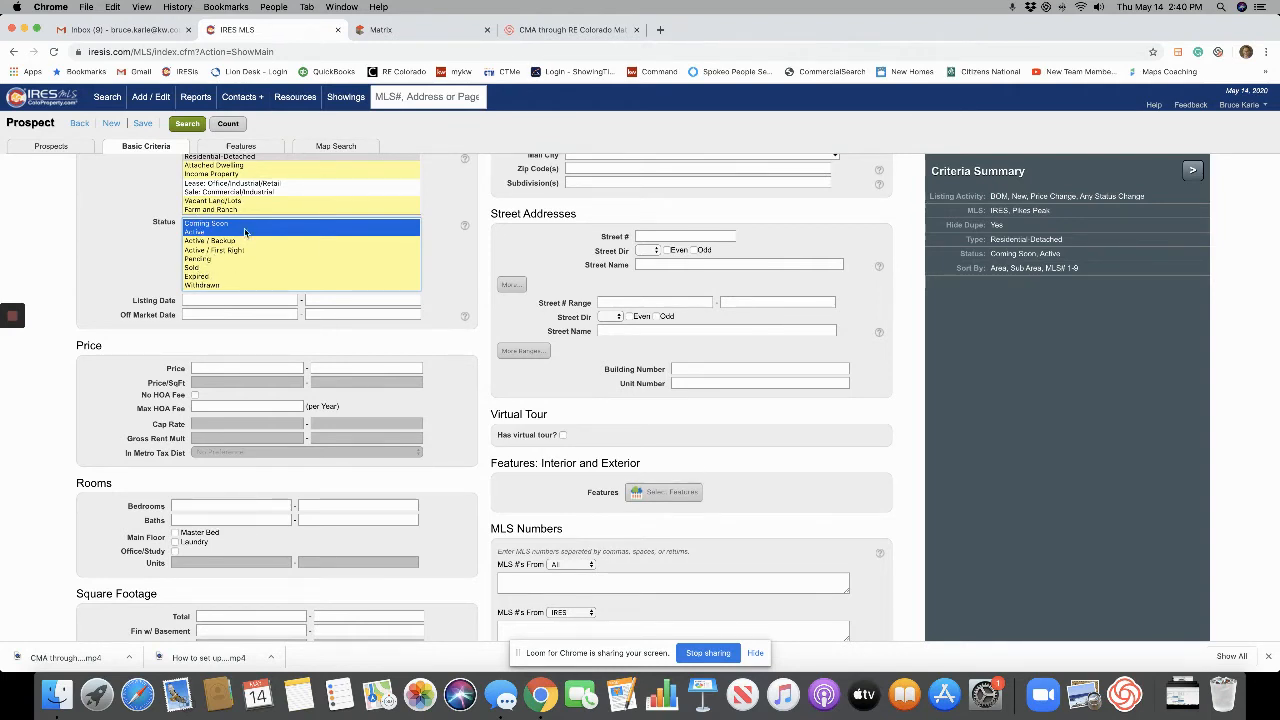
super+click(194, 268)
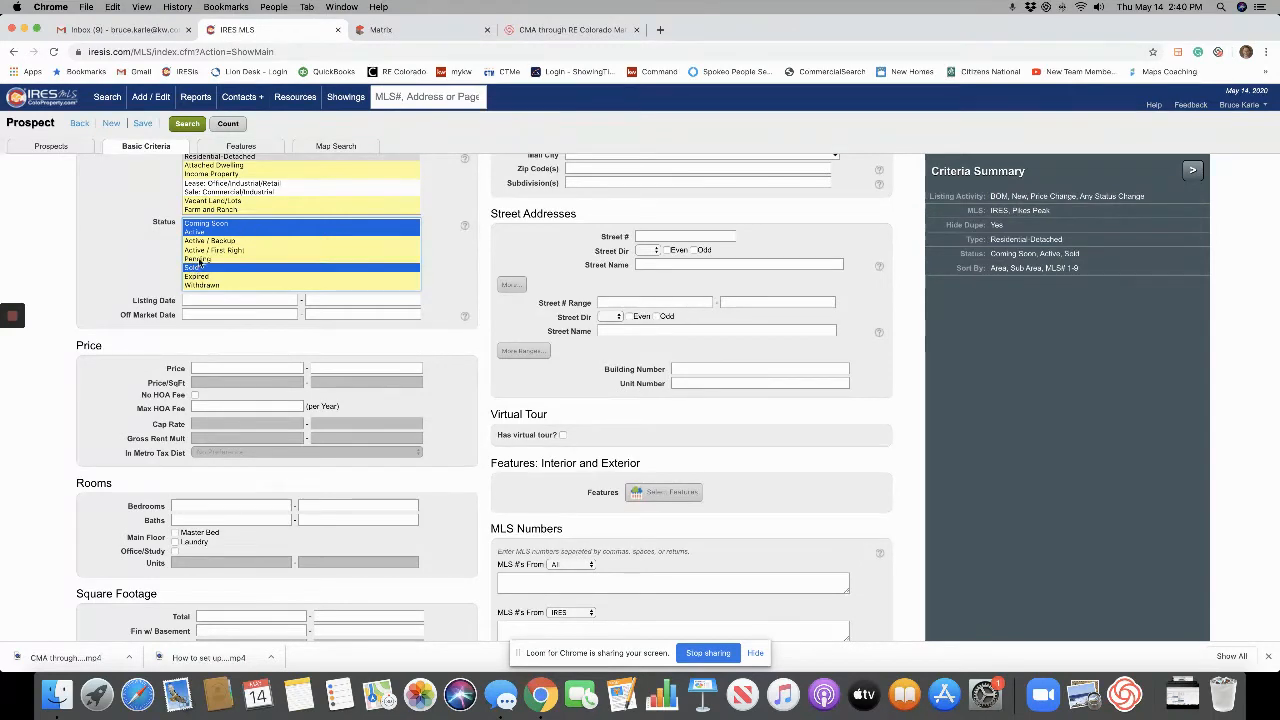
super+click(202, 259)
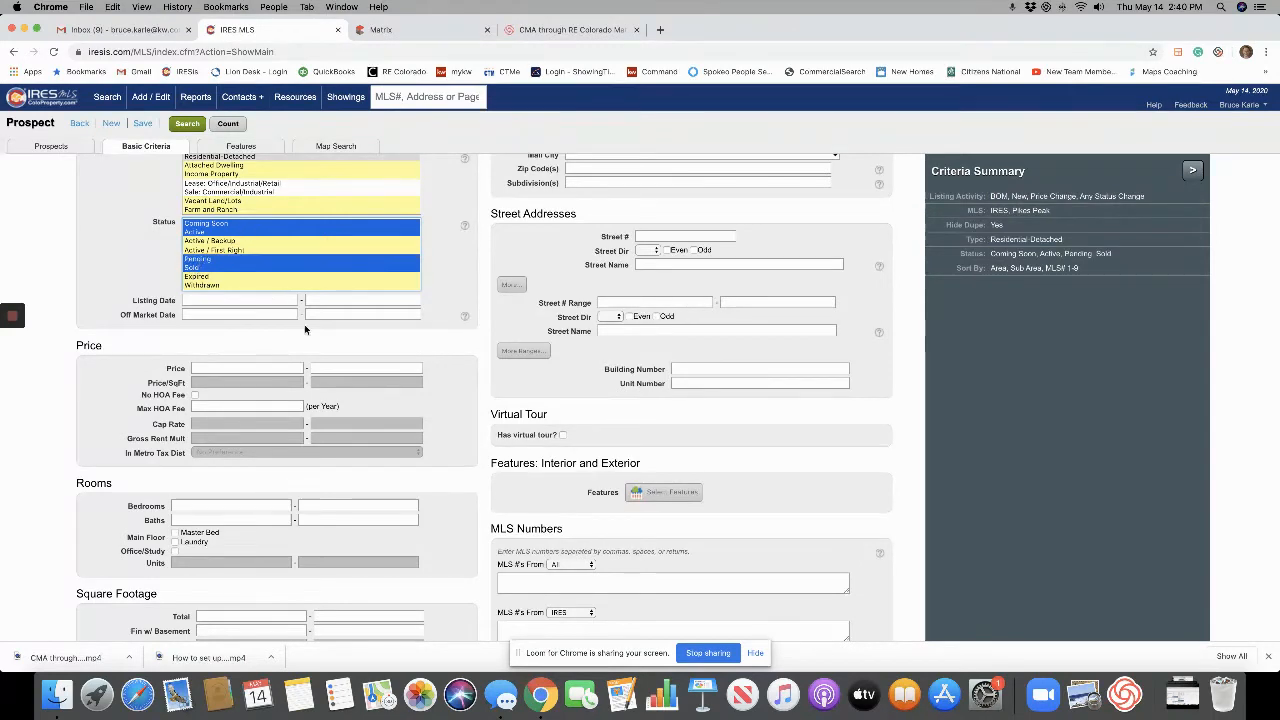
click(217, 226)
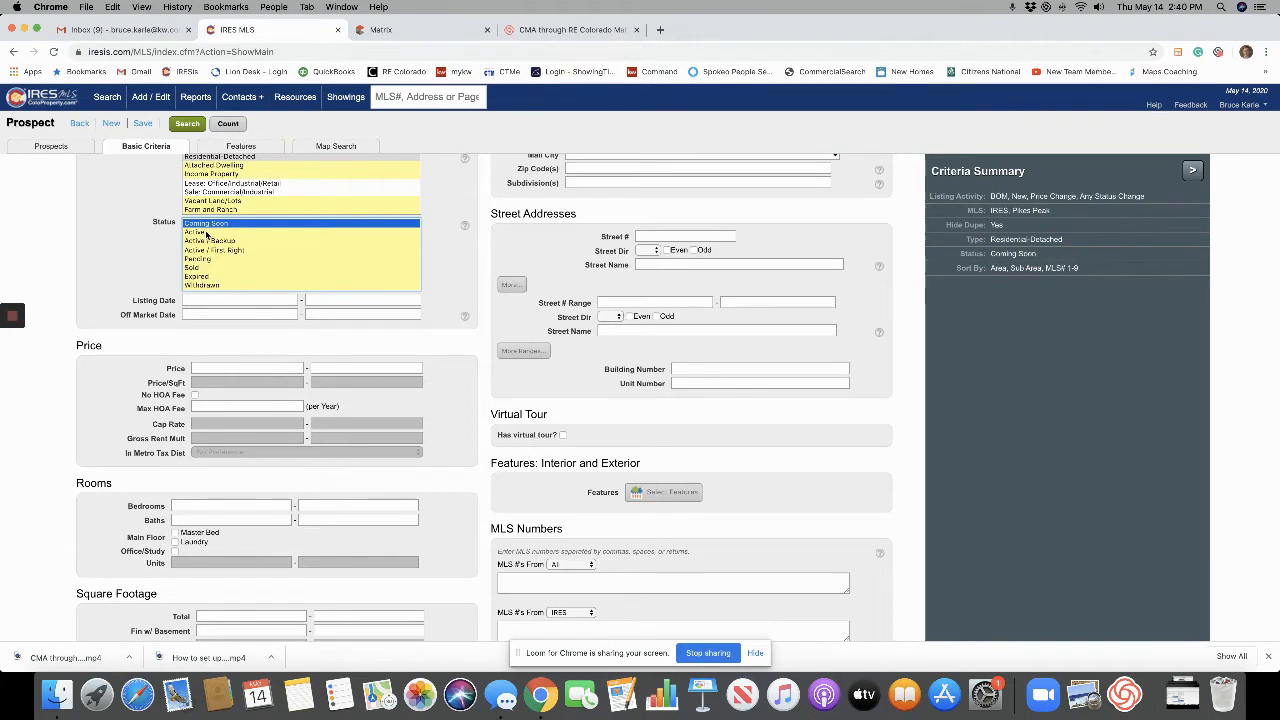
super+click(210, 232)
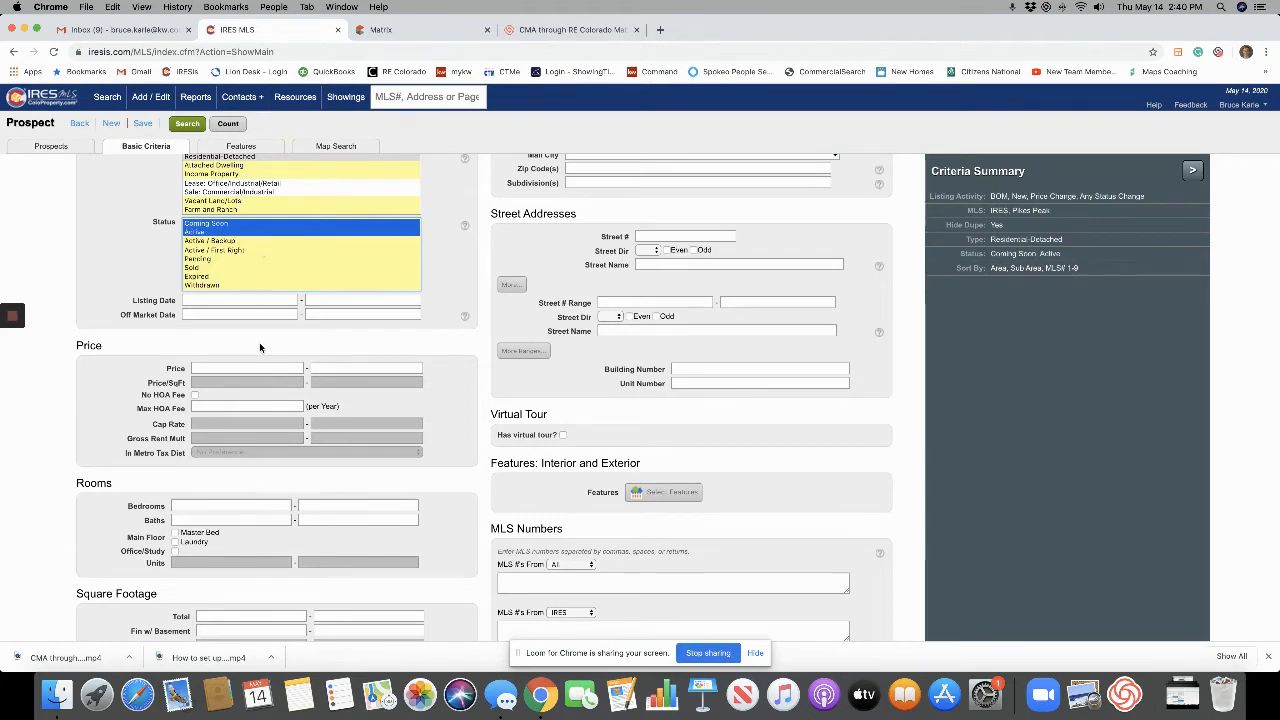
click(351, 369)
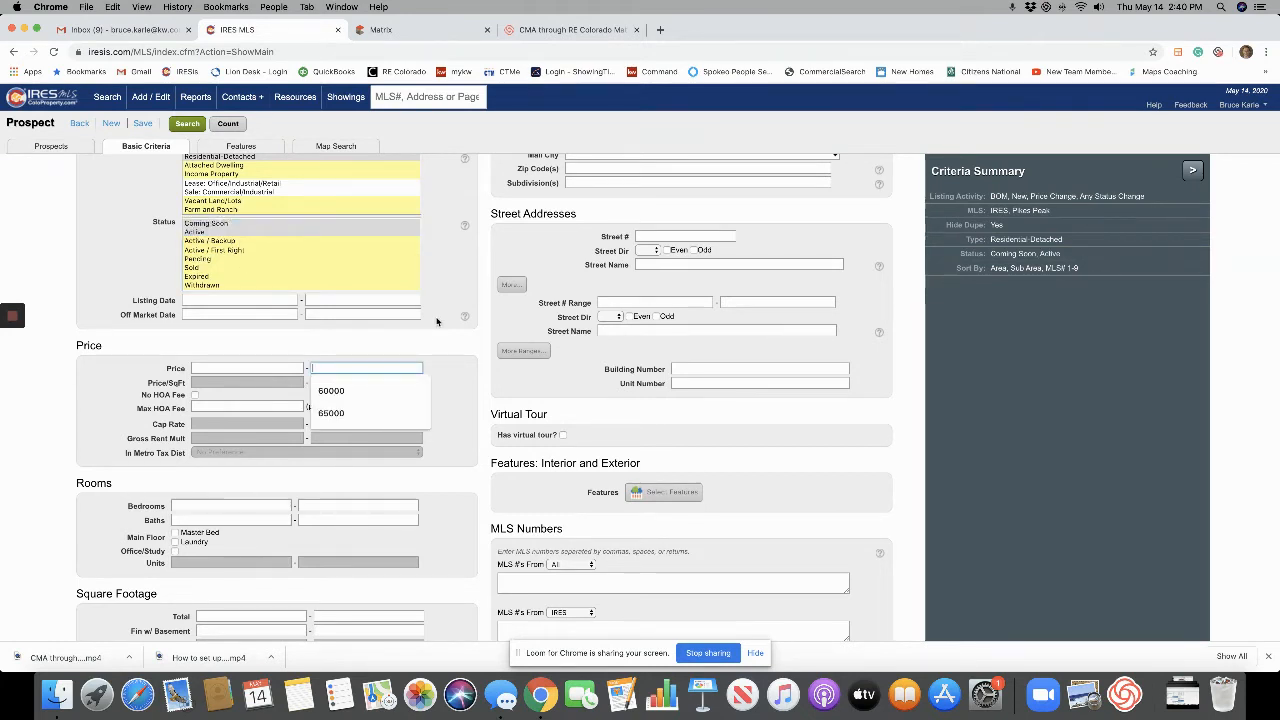
Try out price values: an $800,000 minimum and a $1,000,000 maximum.
text(400)
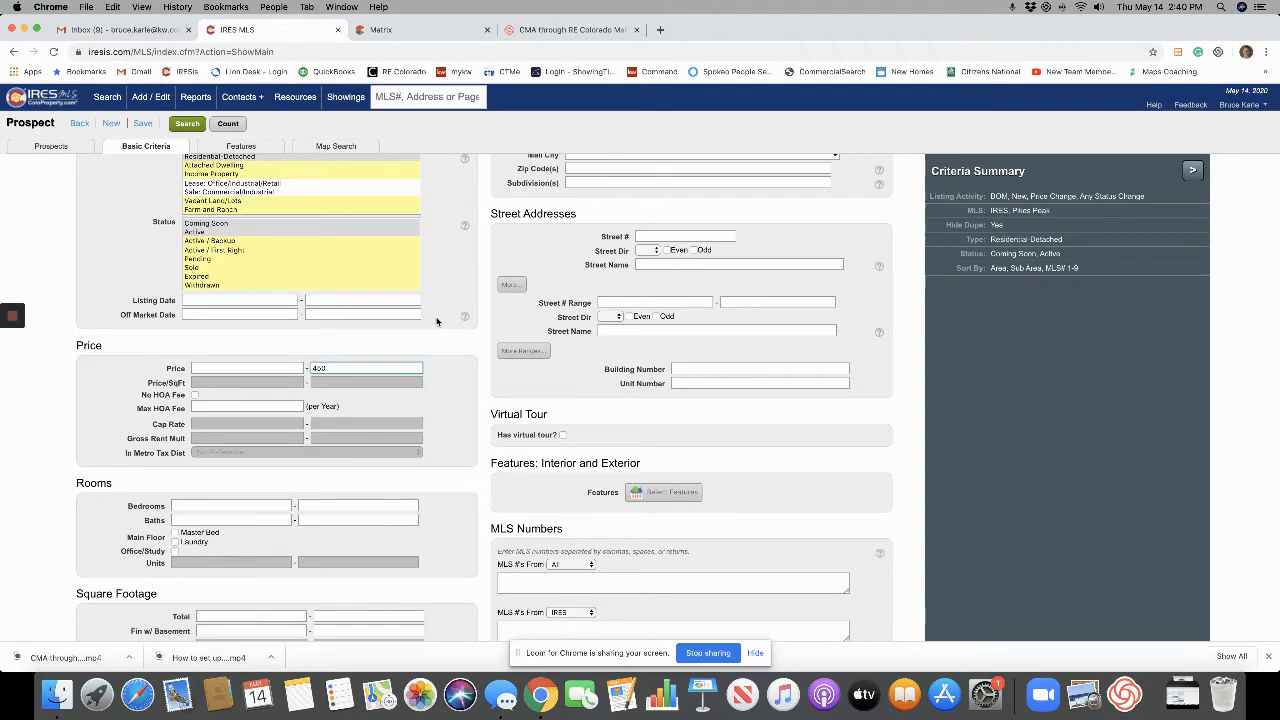
click(437, 321)
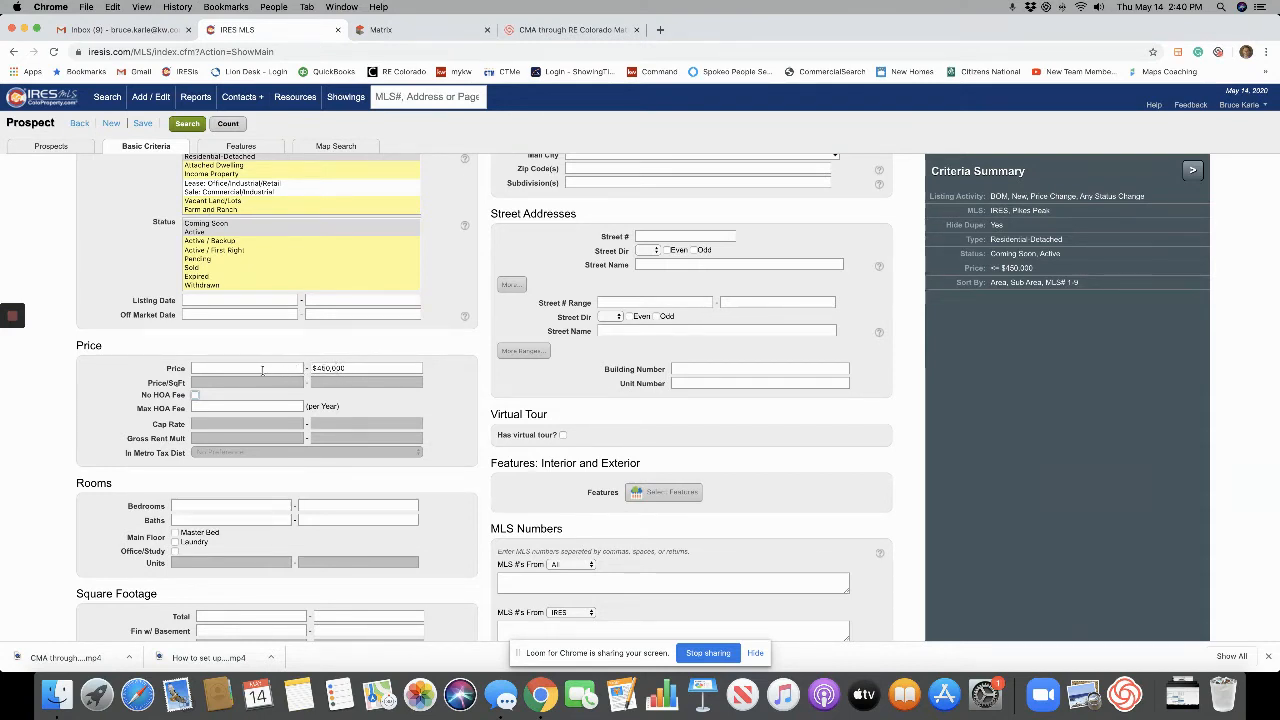
click(254, 369)
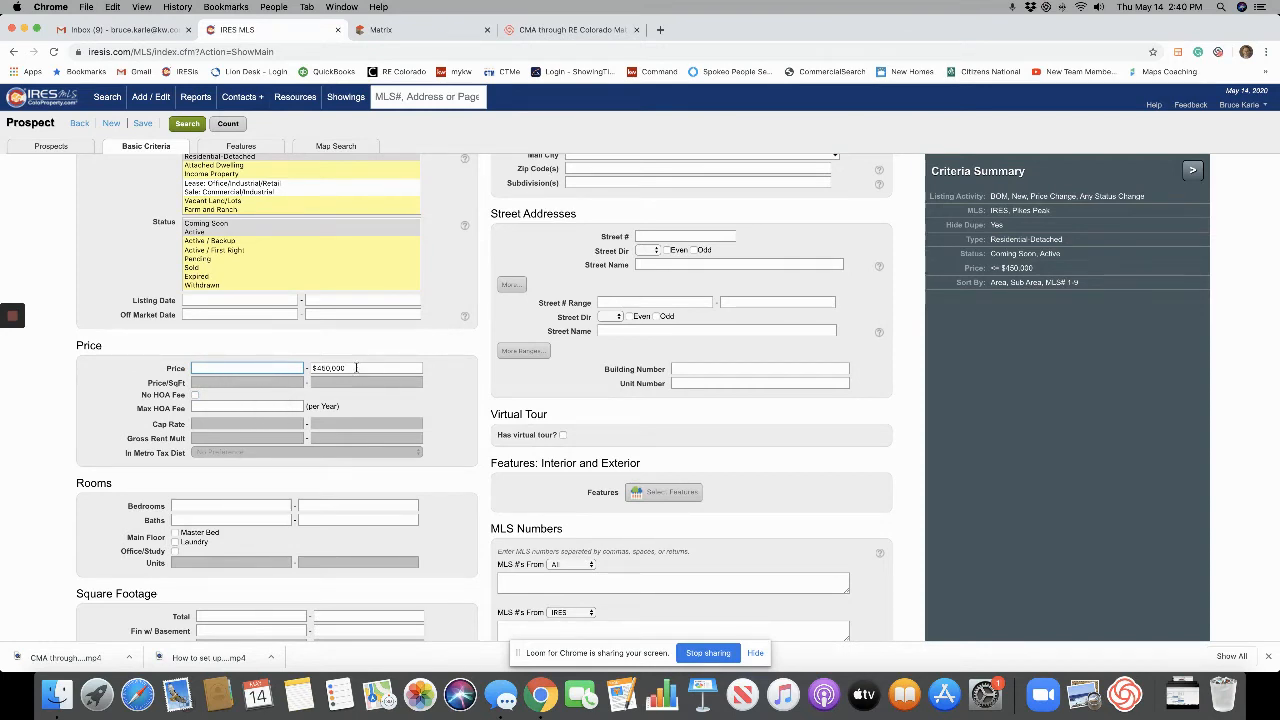
drag(357, 368, 261, 364)
click(290, 368)
text(800000)
key(Tab)
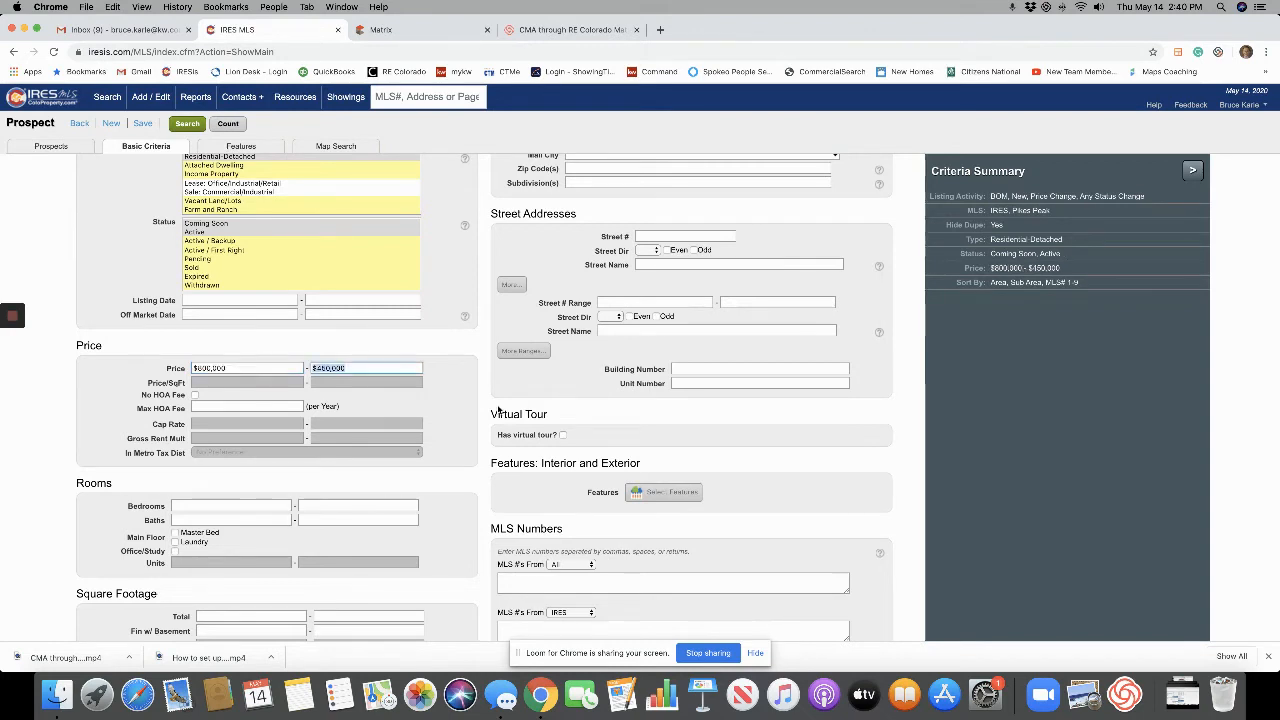
text(1,000)
key(Tab)
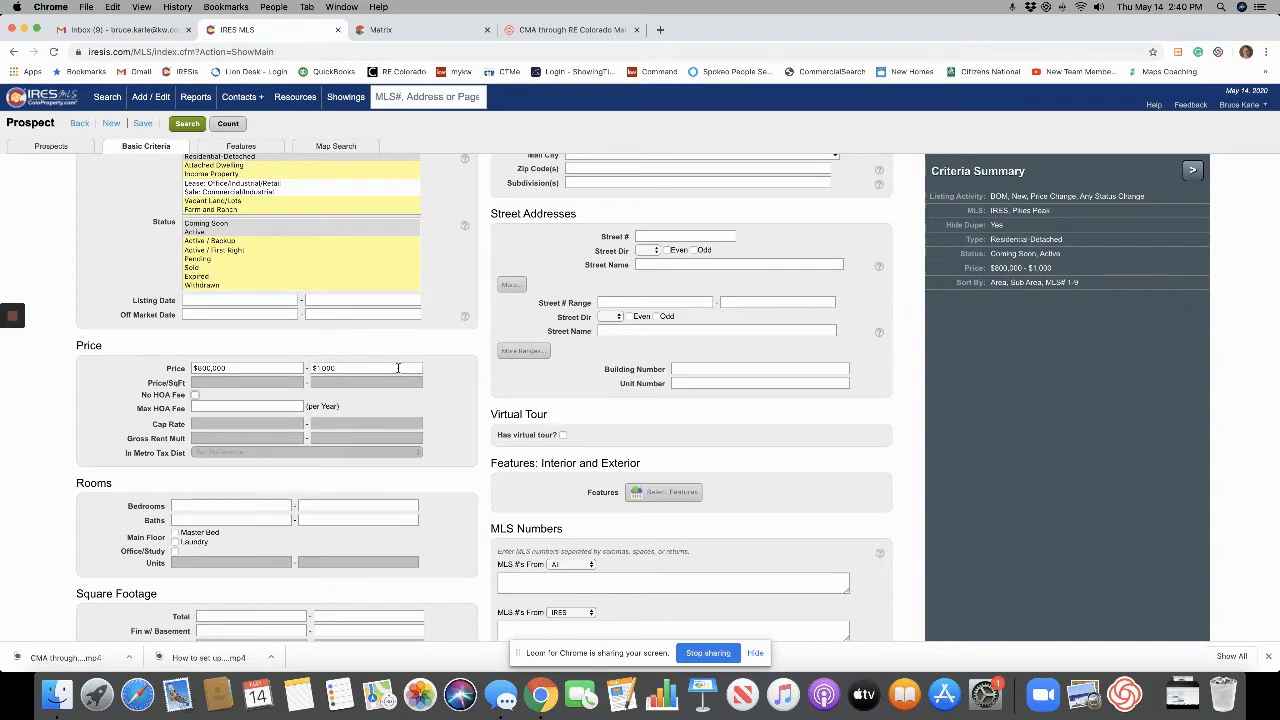
click(400, 367)
text(000)
key(Tab)
Change the maximum price to $450,000 and clear the minimum price.
triple_click(363, 368)
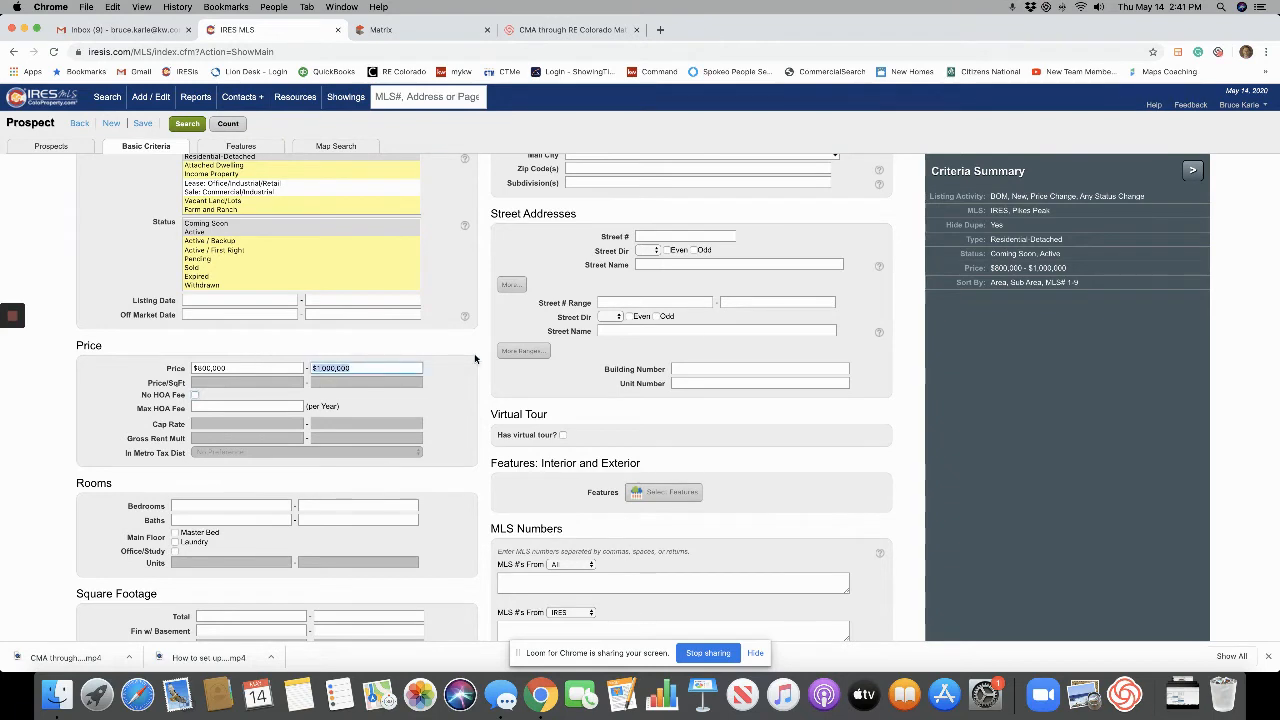
text(450)
key(Tab)
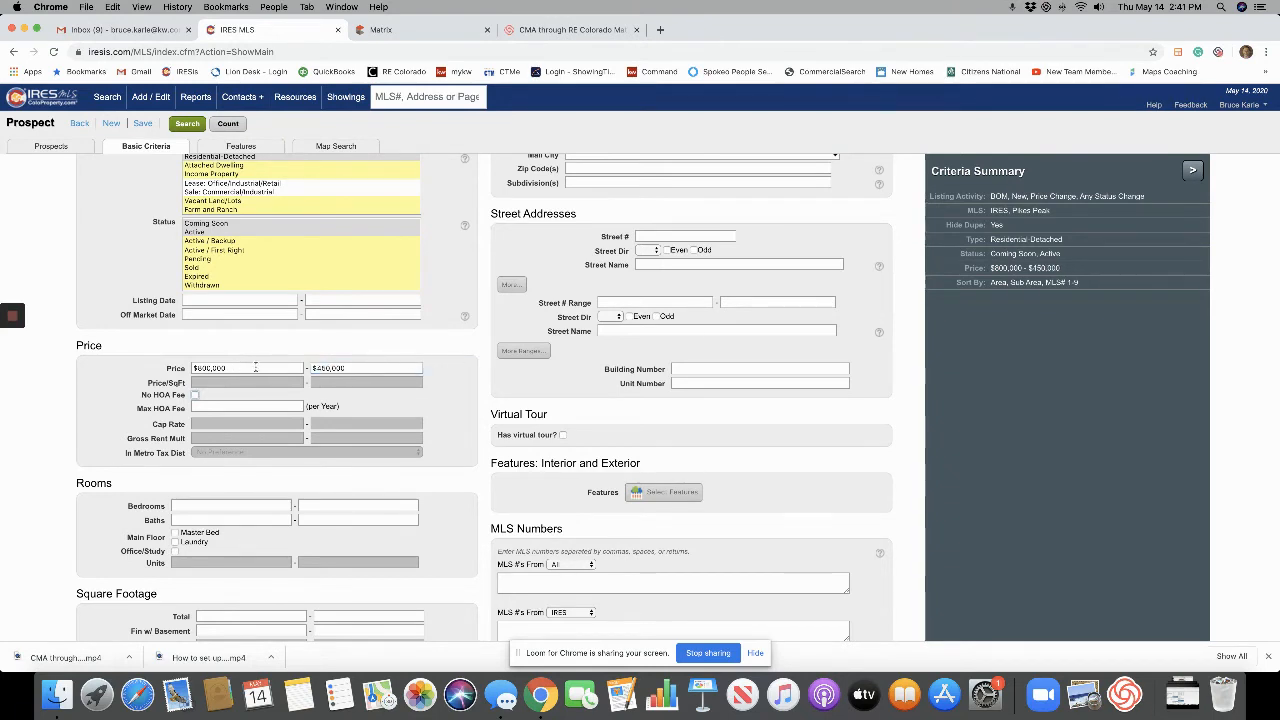
drag(256, 368, 132, 349)
key(BackSpace)
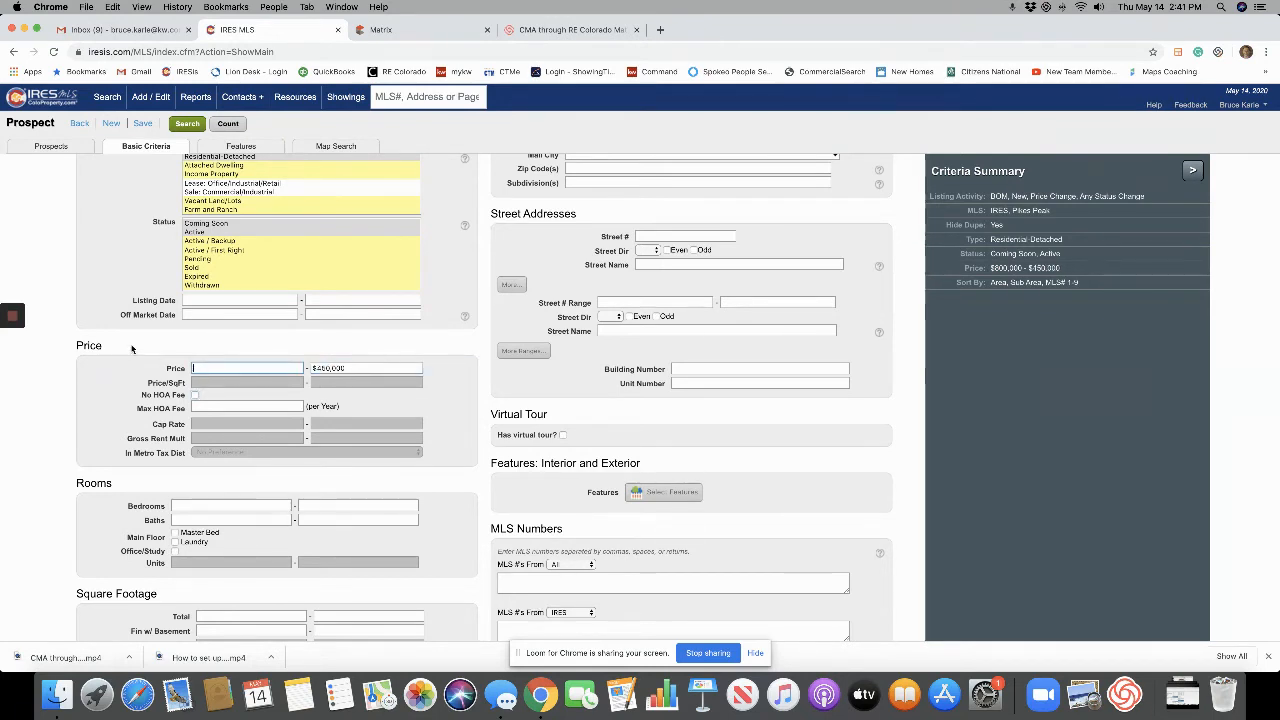
Toggle No HOA Fee on and back off, then select the maximum HOA fee field.
click(194, 395)
click(195, 395)
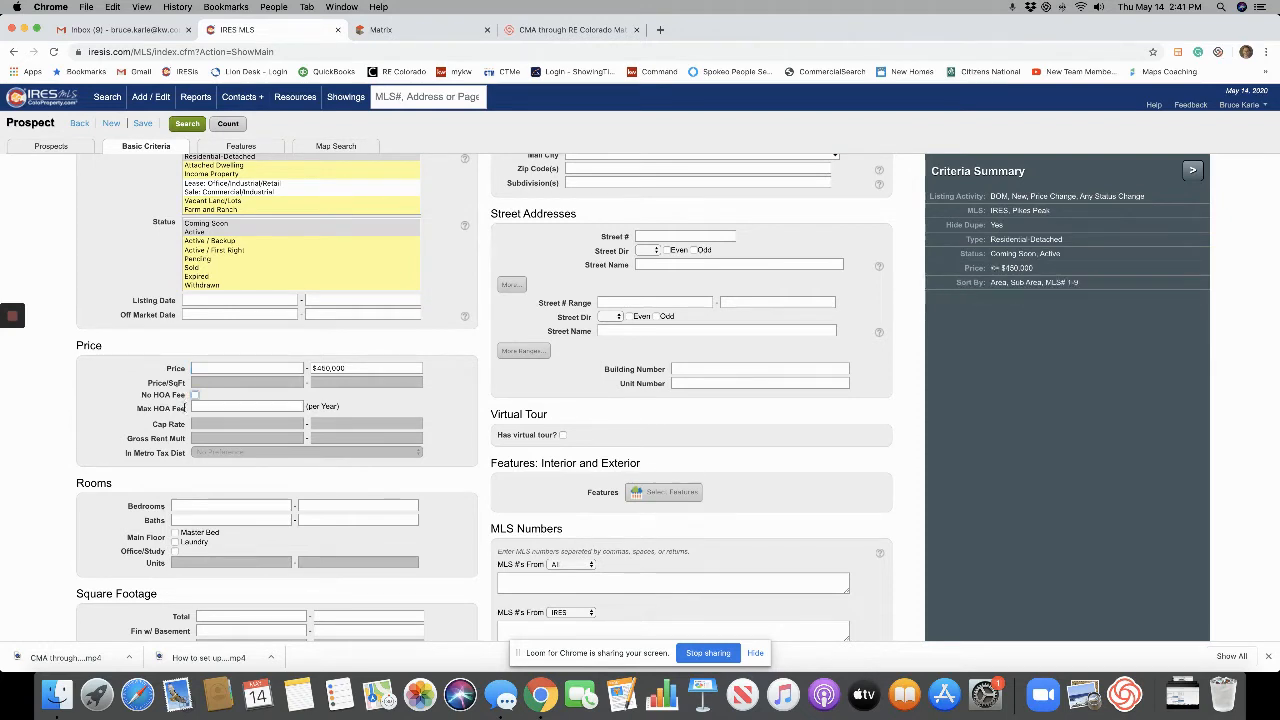
click(250, 407)
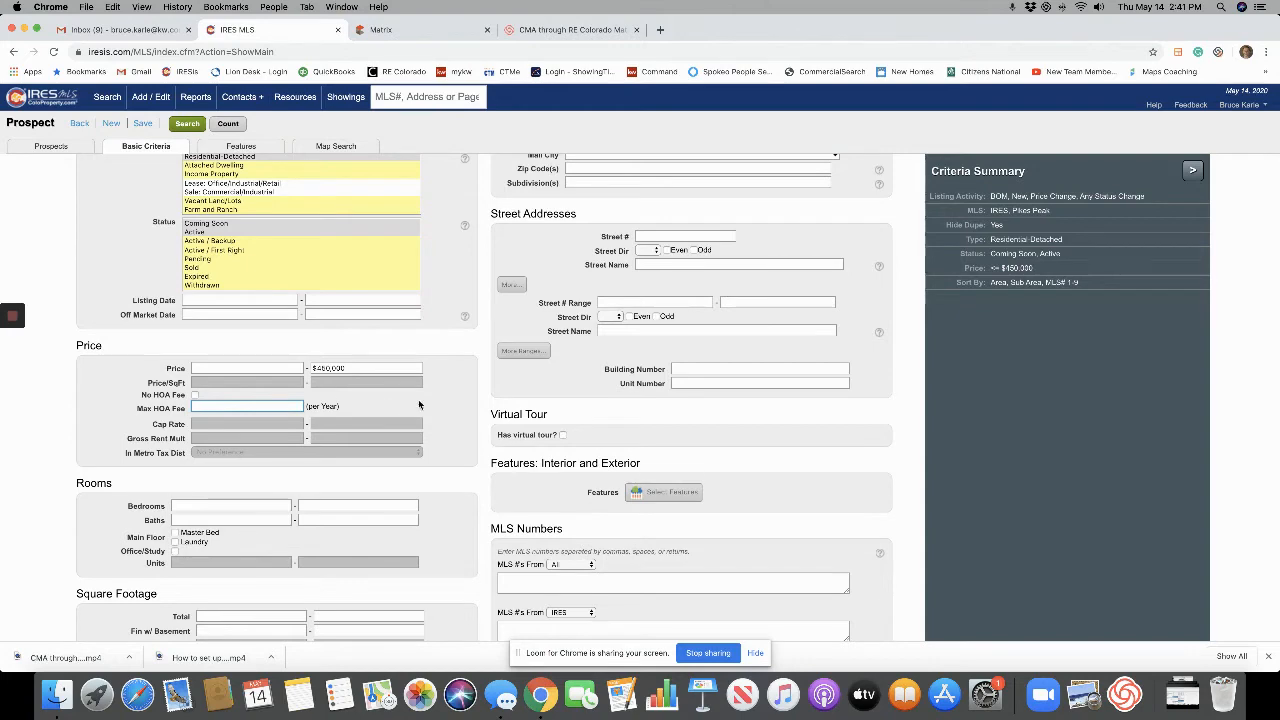
Under Rooms, enter a 3-bedroom minimum and a 2-bath minimum.
scroll(408, 403, down, 4)
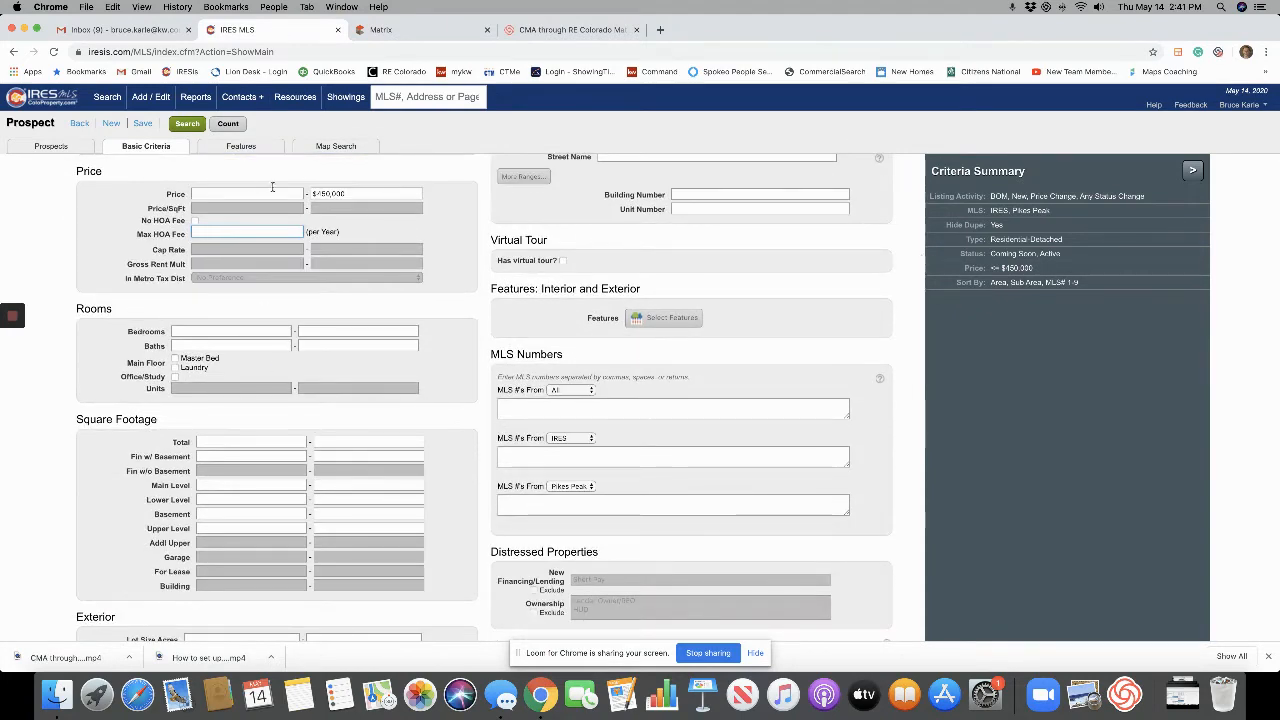
click(284, 331)
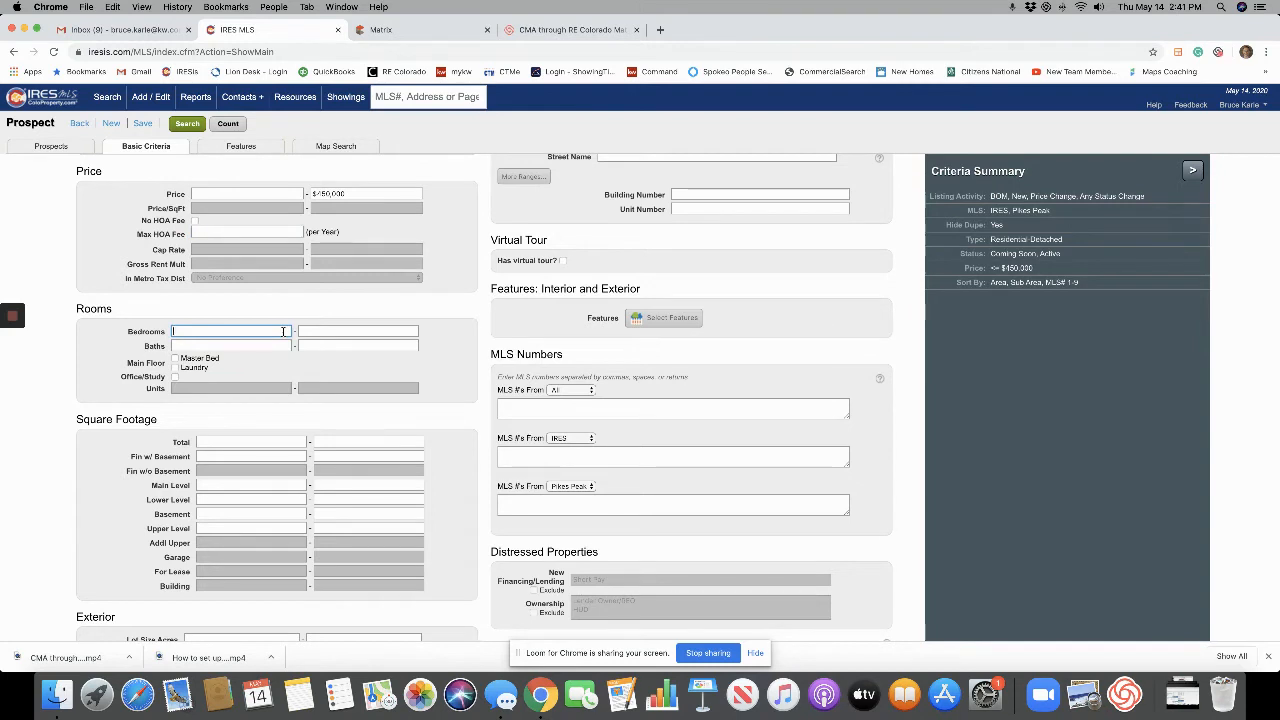
text(3)
key(Tab)
key(Tab)
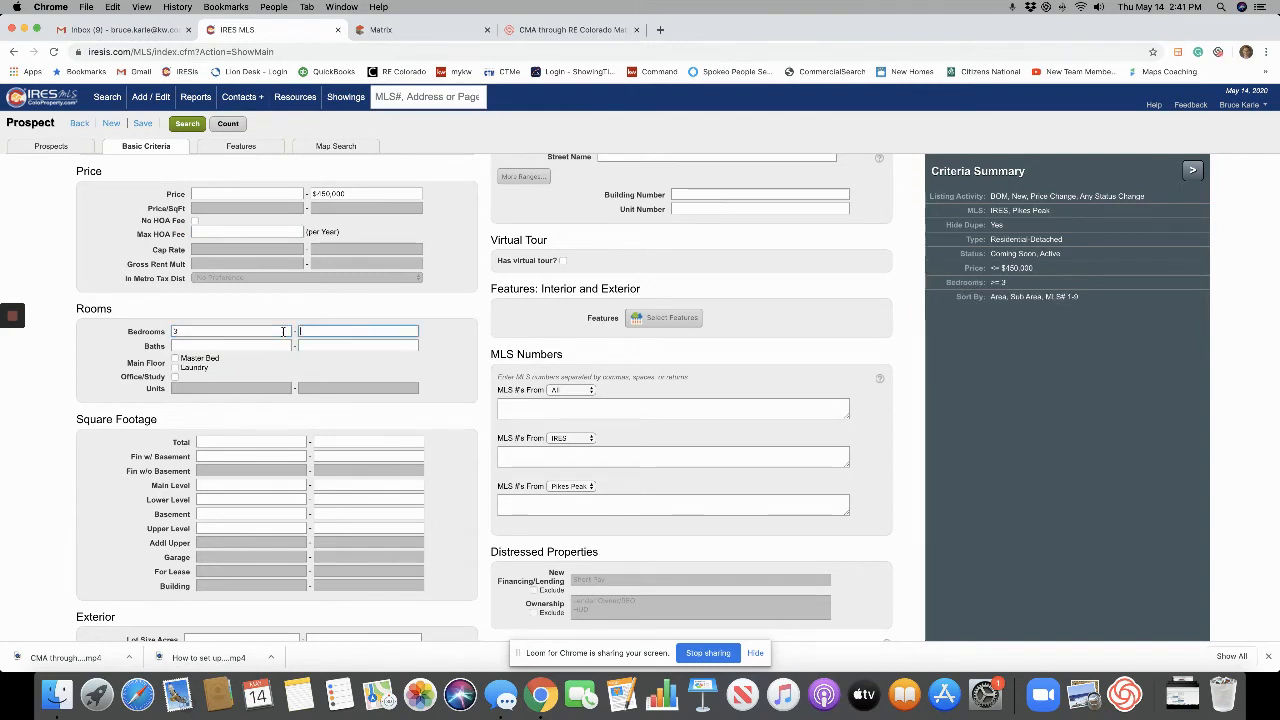
text(2)
key(Tab)
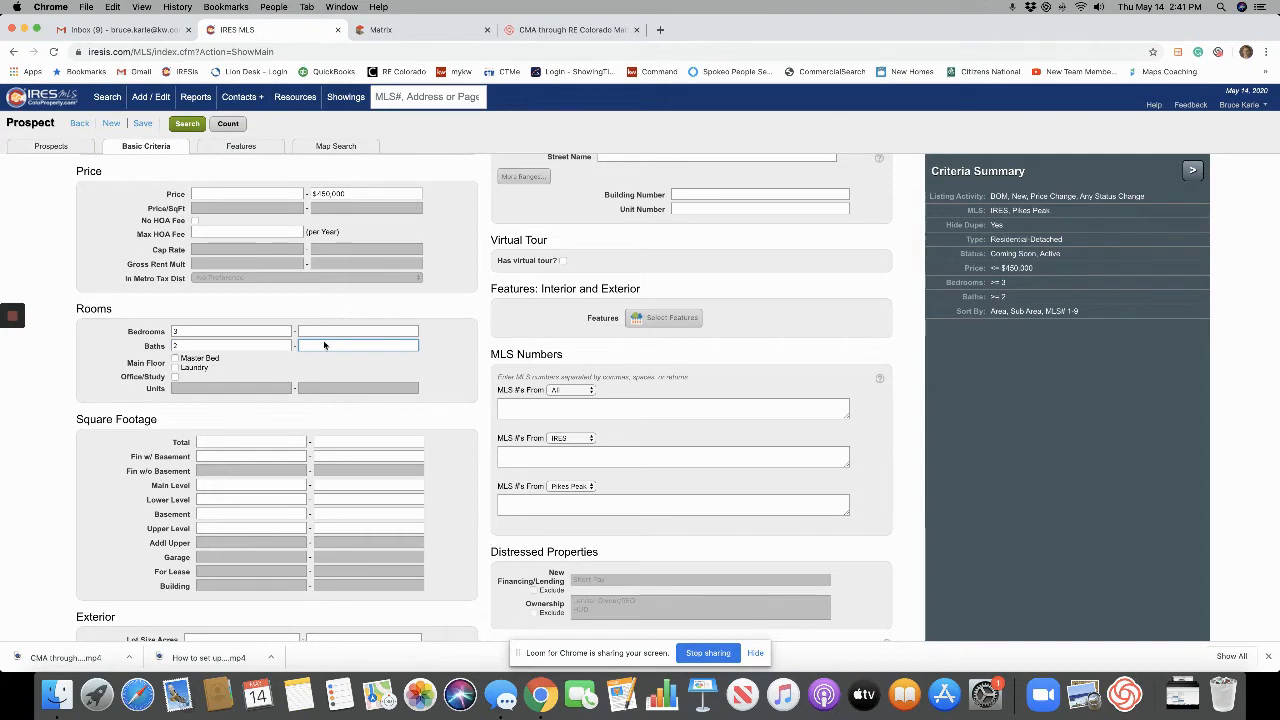
scroll(234, 352, down, 2)
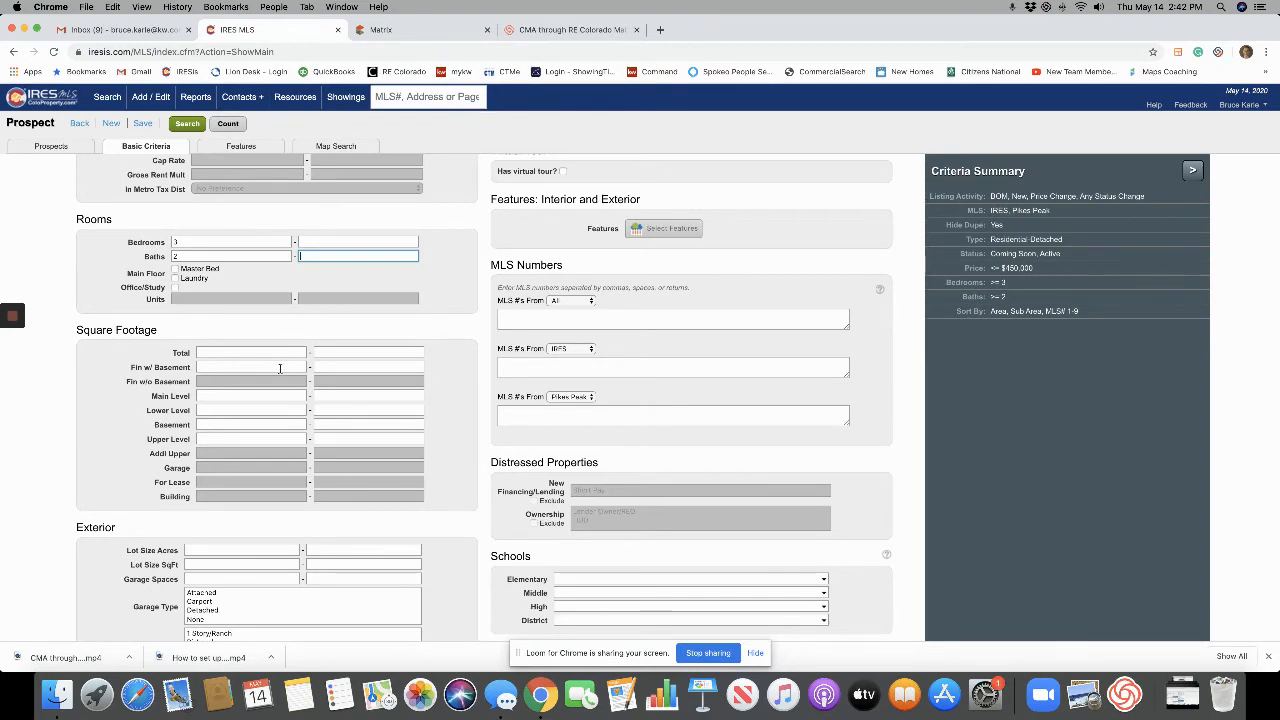
scroll(363, 409, down, 2)
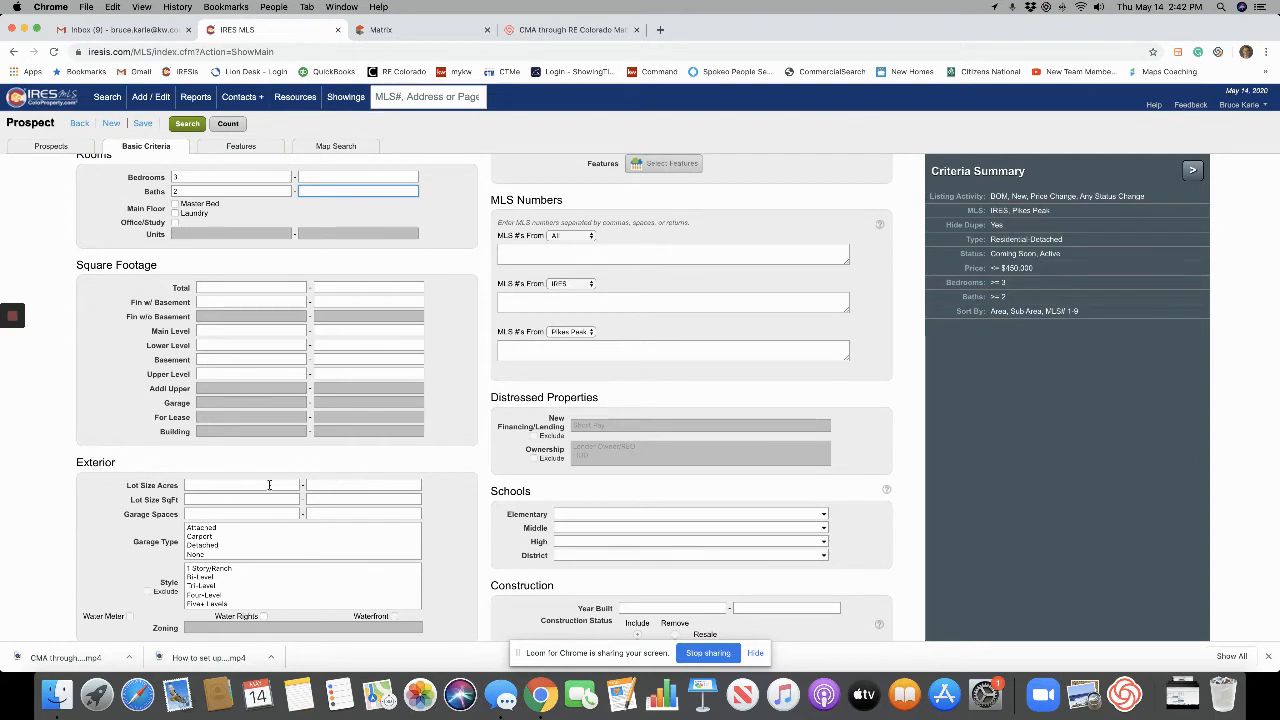
Set the minimum garage spaces, then scroll down to the Text Search section.
click(287, 514)
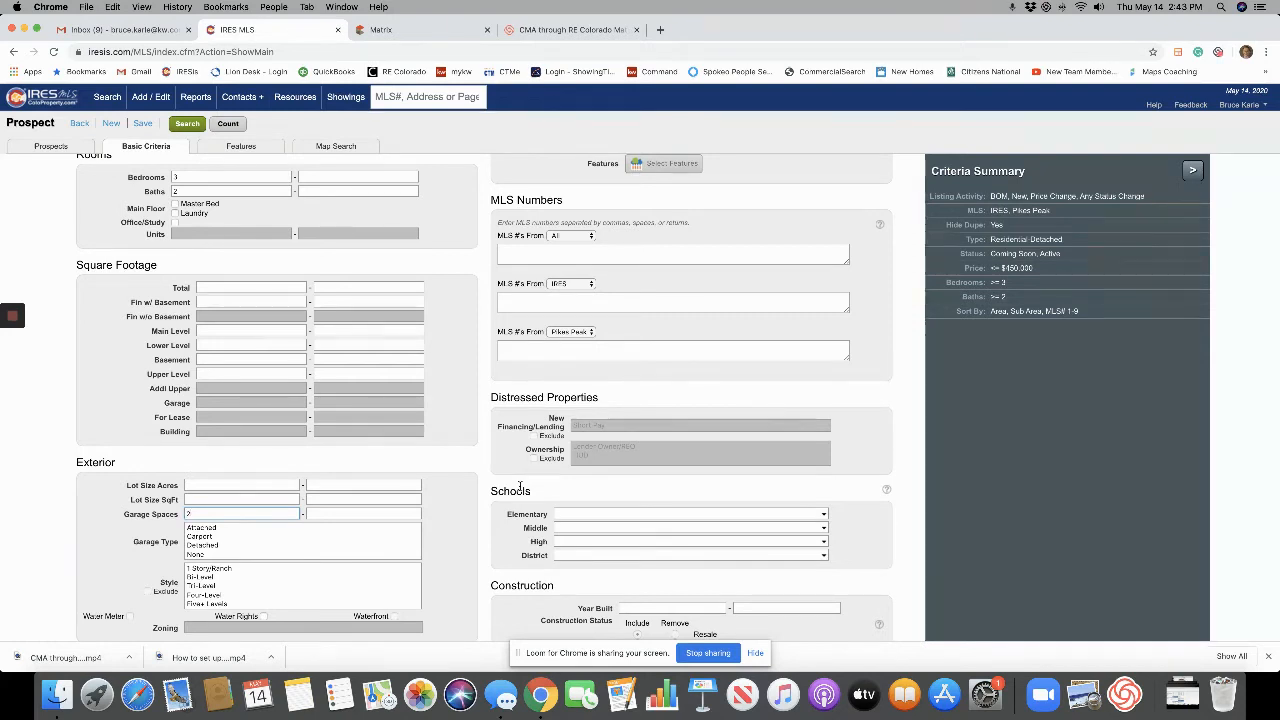
key(Tab)
key(Tab)
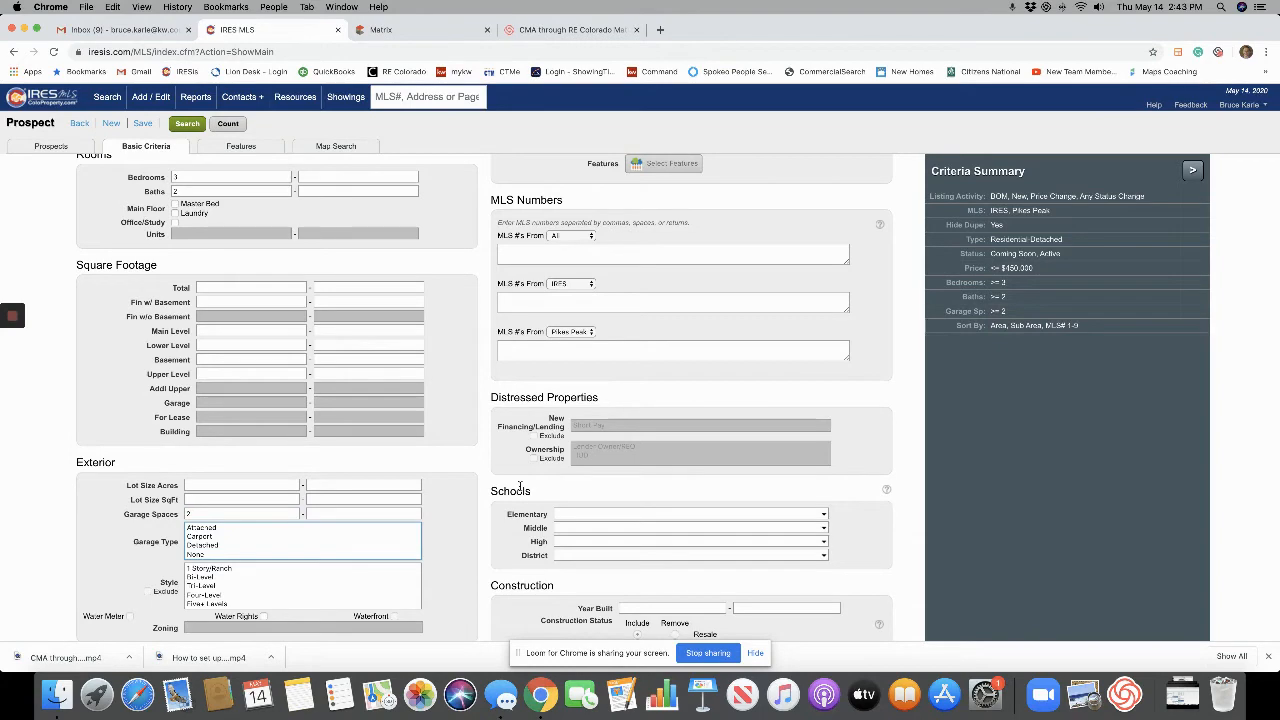
key(shift+Tab)
key(shift+Tab)
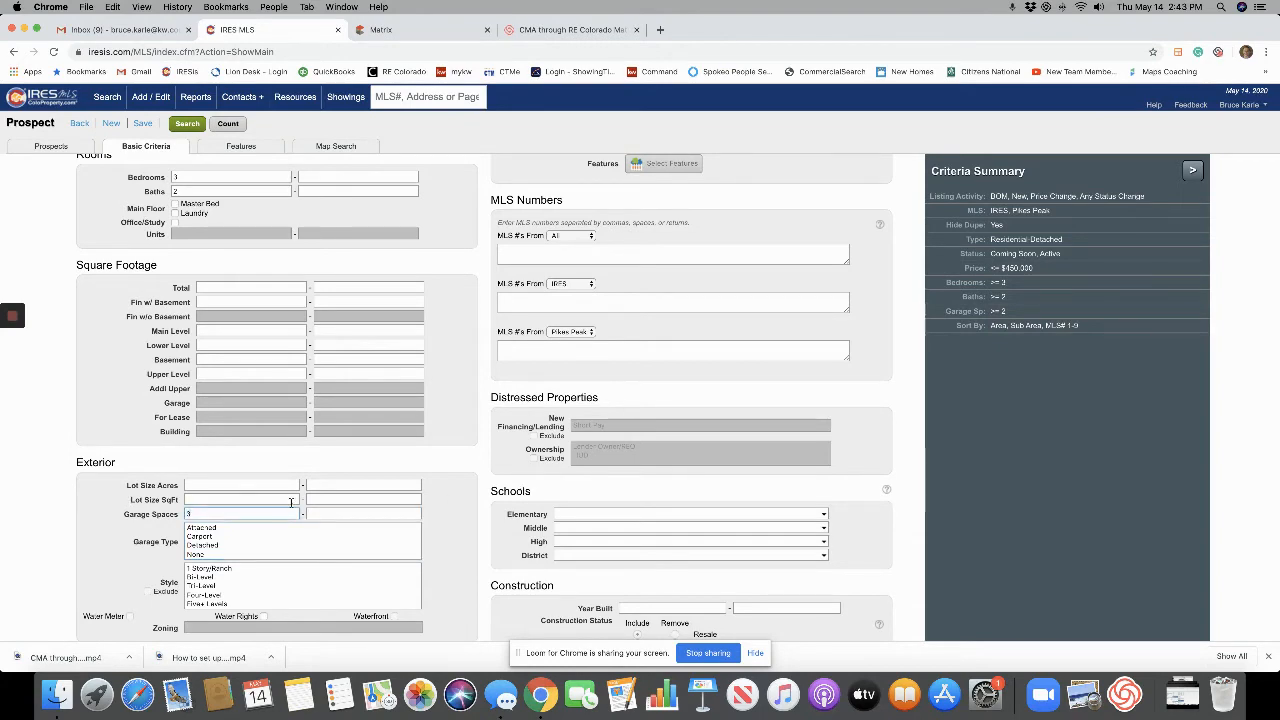
scroll(527, 449, down, 3)
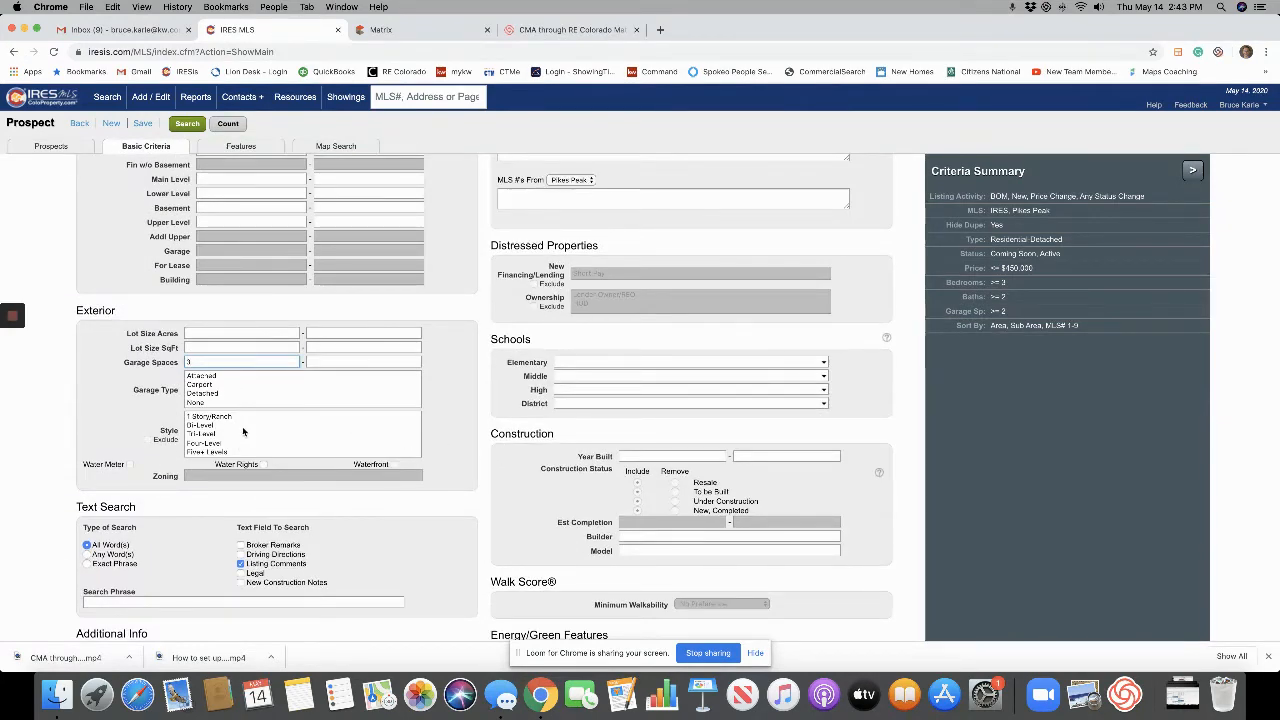
scroll(248, 460, down, 5)
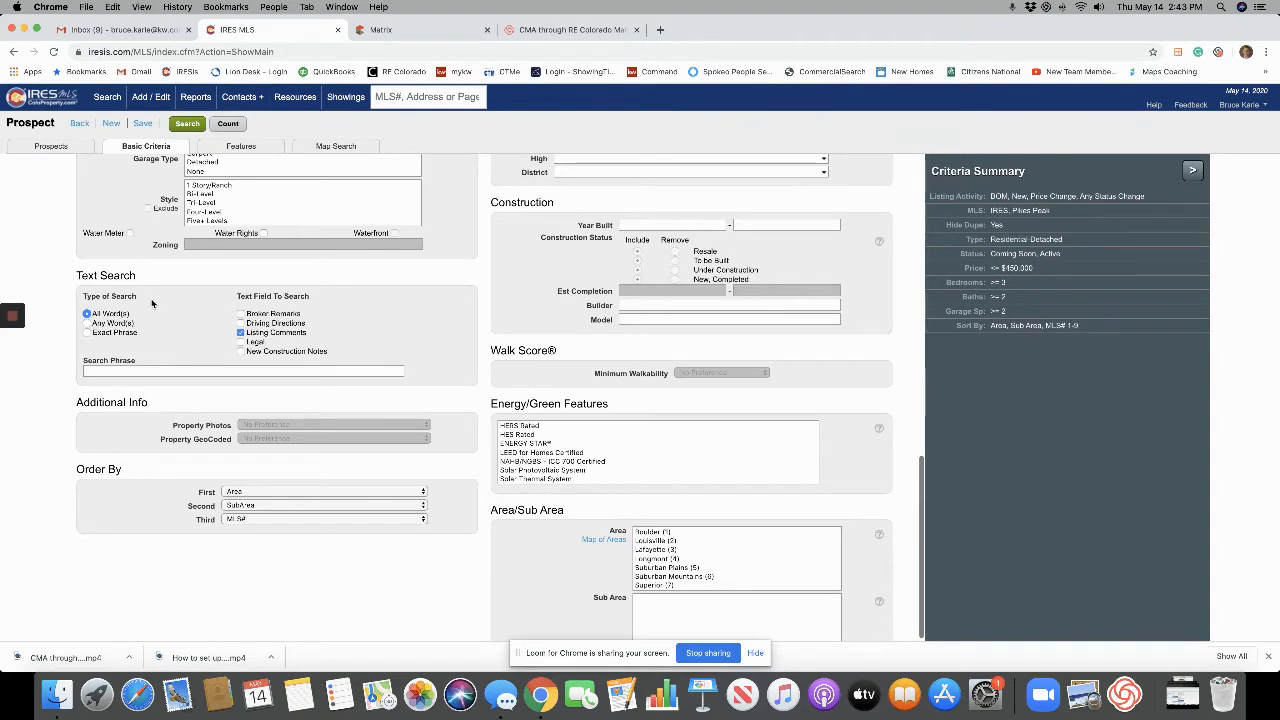
Leave only Broker Remarks and Listing Comments checked among the Text Search fields.
click(241, 314)
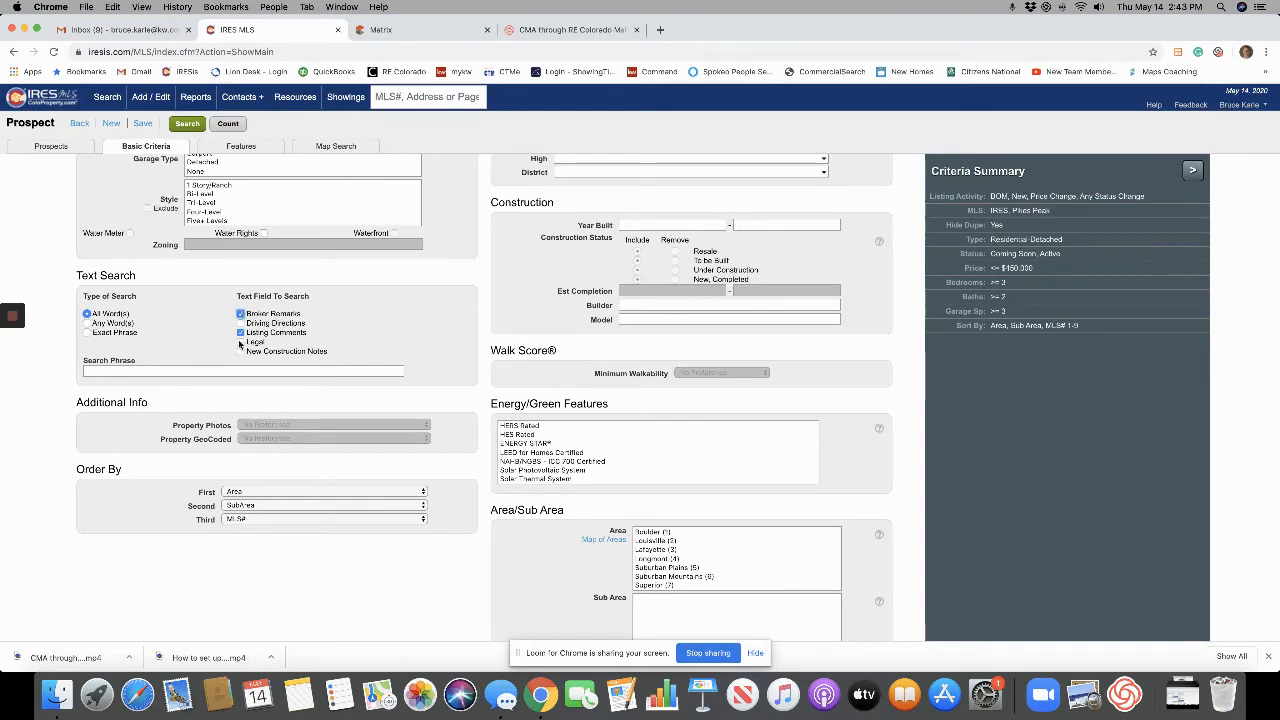
click(241, 342)
click(241, 351)
click(241, 323)
click(145, 367)
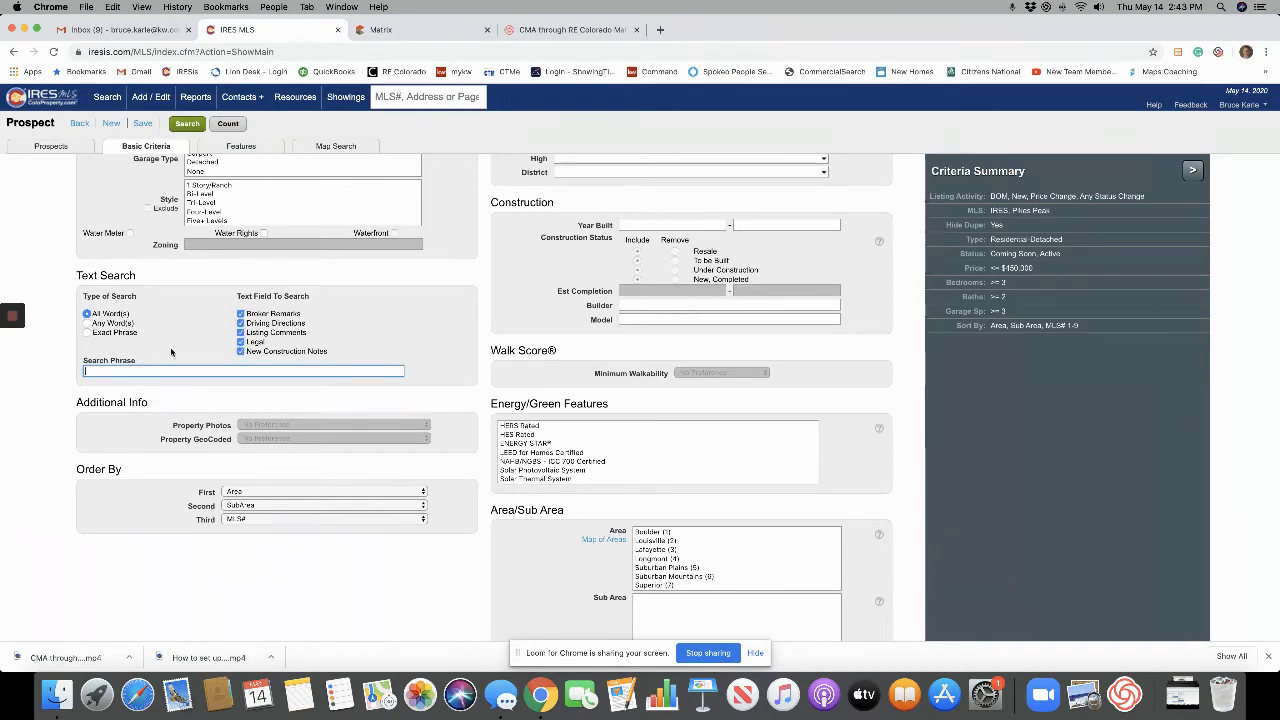
click(241, 314)
click(241, 323)
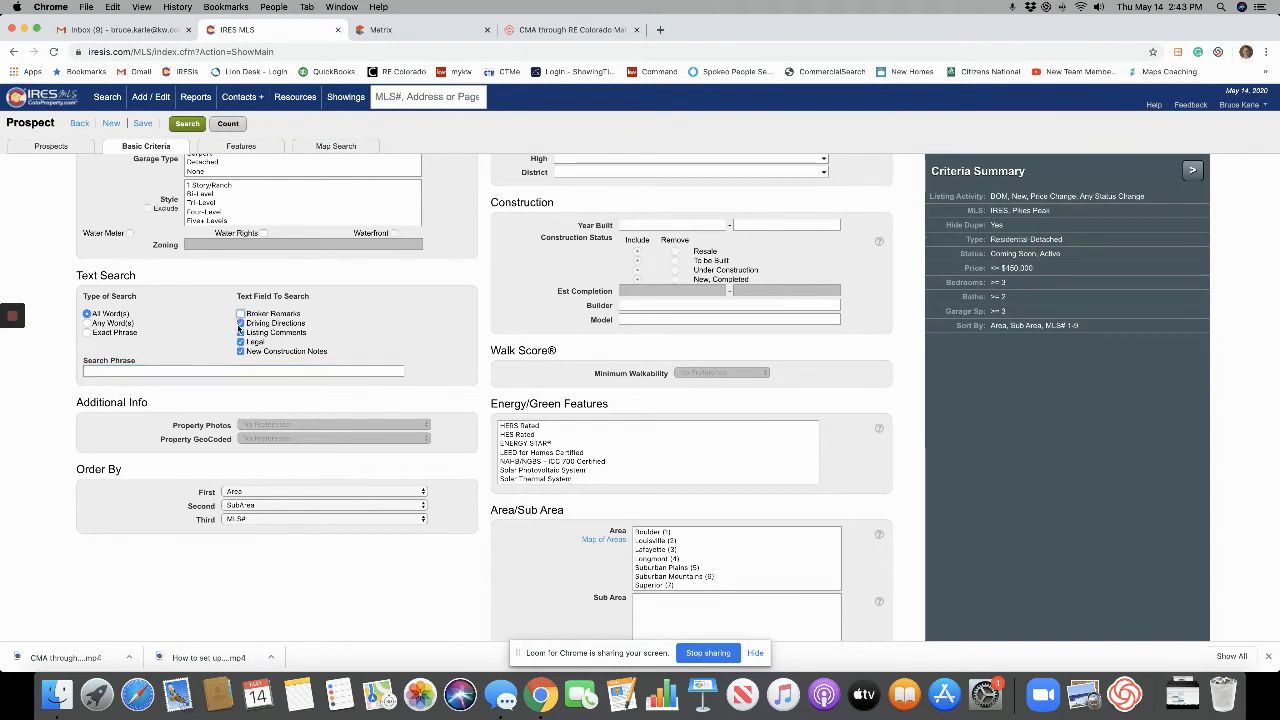
click(241, 342)
click(241, 351)
click(241, 332)
click(241, 332)
click(241, 314)
Enter 'cdsh,in' as the search phrase and select Any Word(s) matching.
click(210, 371)
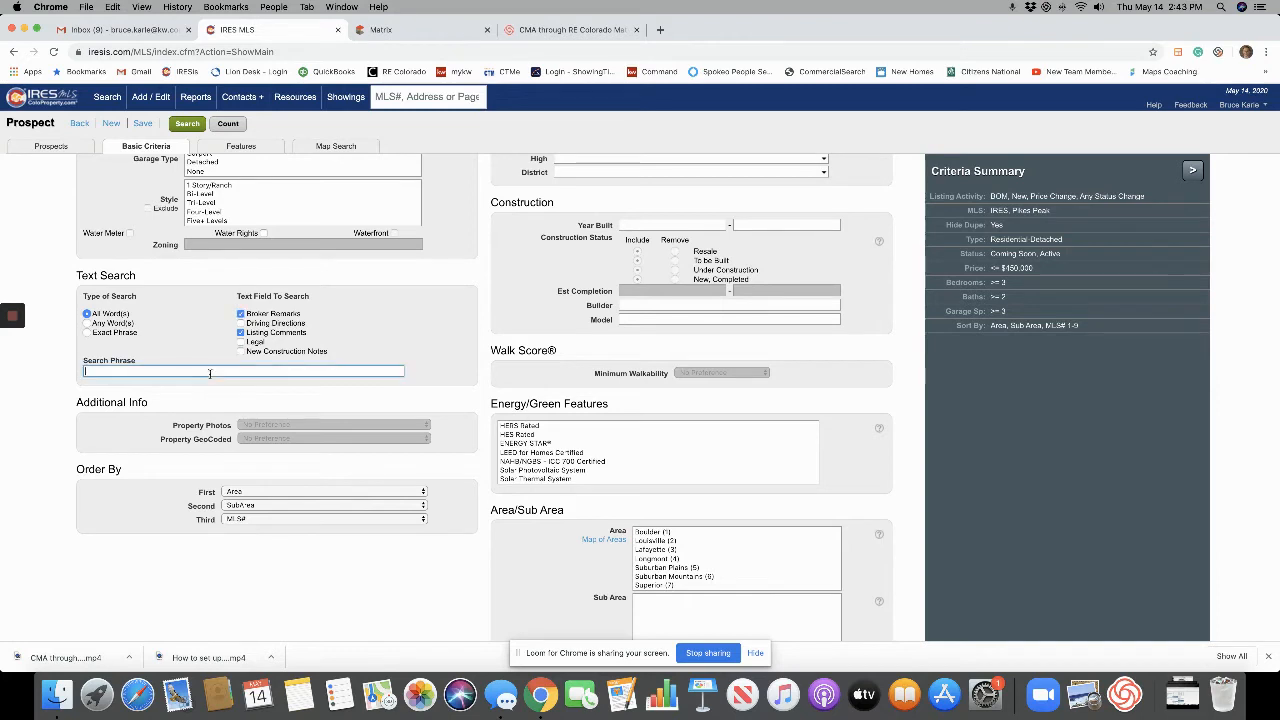
text(cdsh,in)
click(122, 324)
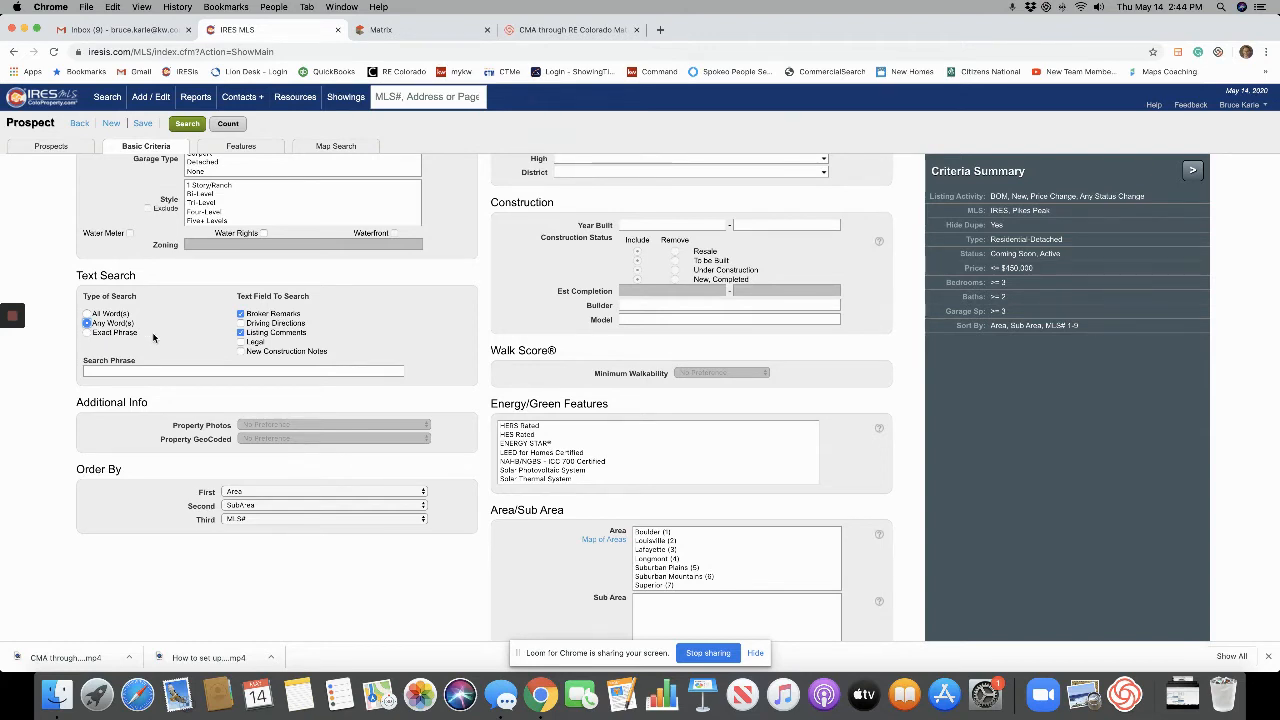
scroll(181, 336, down, 1)
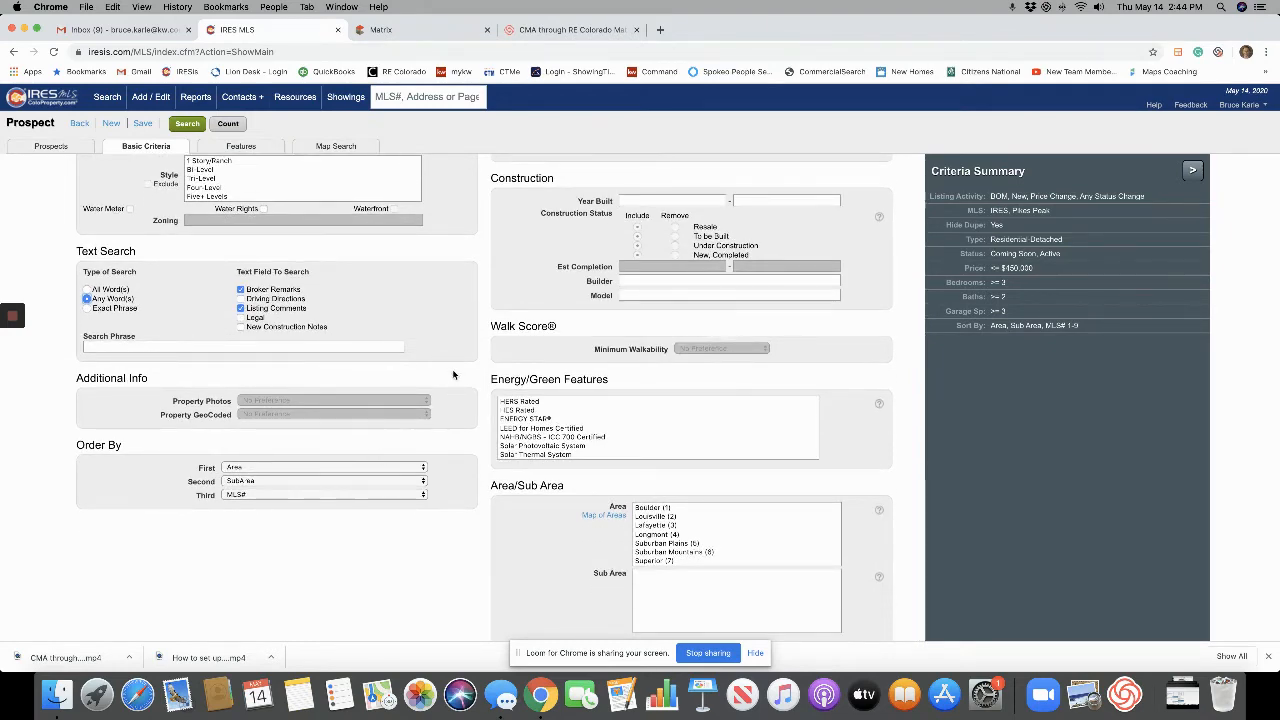
scroll(432, 360, up, 10)
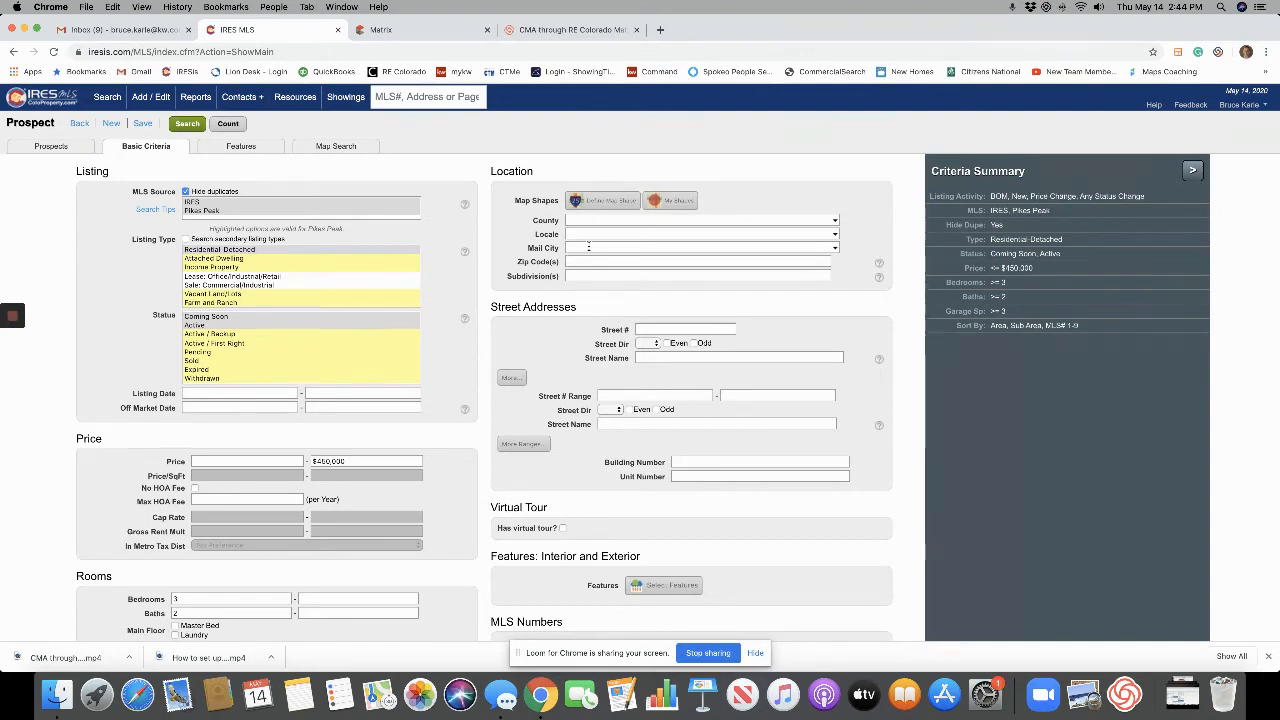
Switch to Map Search and zoom the map out toward the Longmont–Boulder region.
click(589, 247)
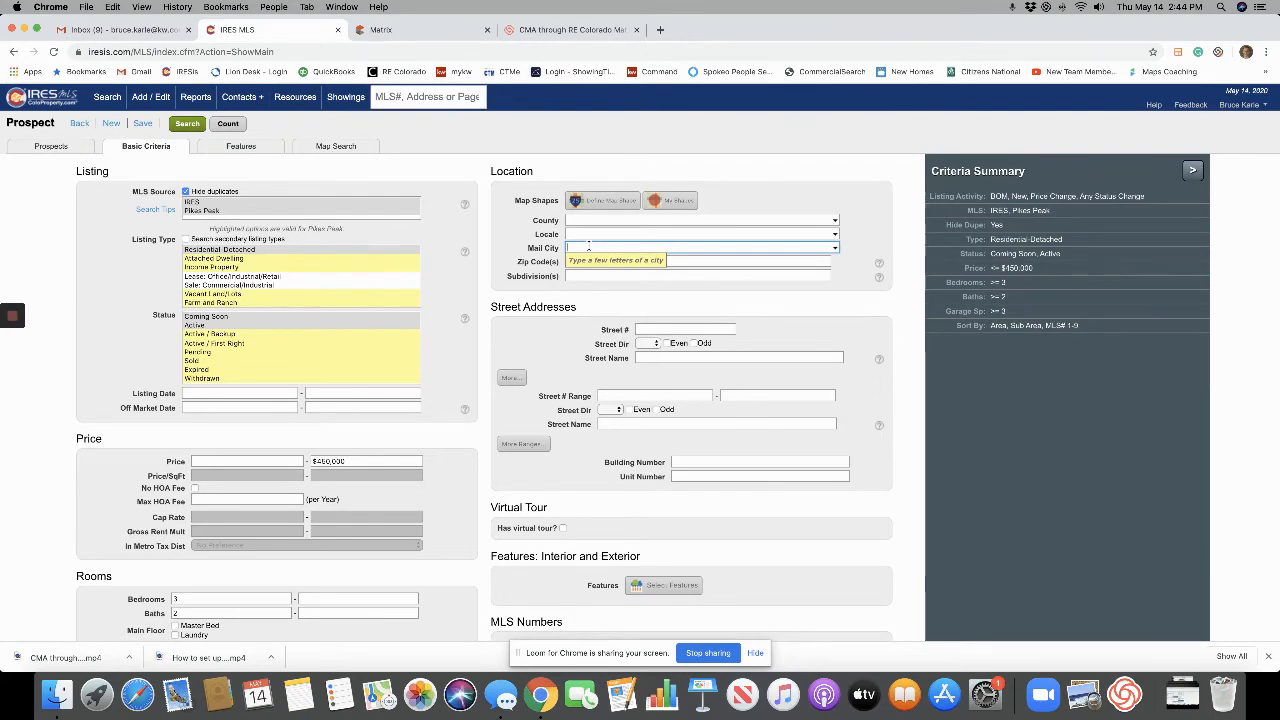
click(608, 202)
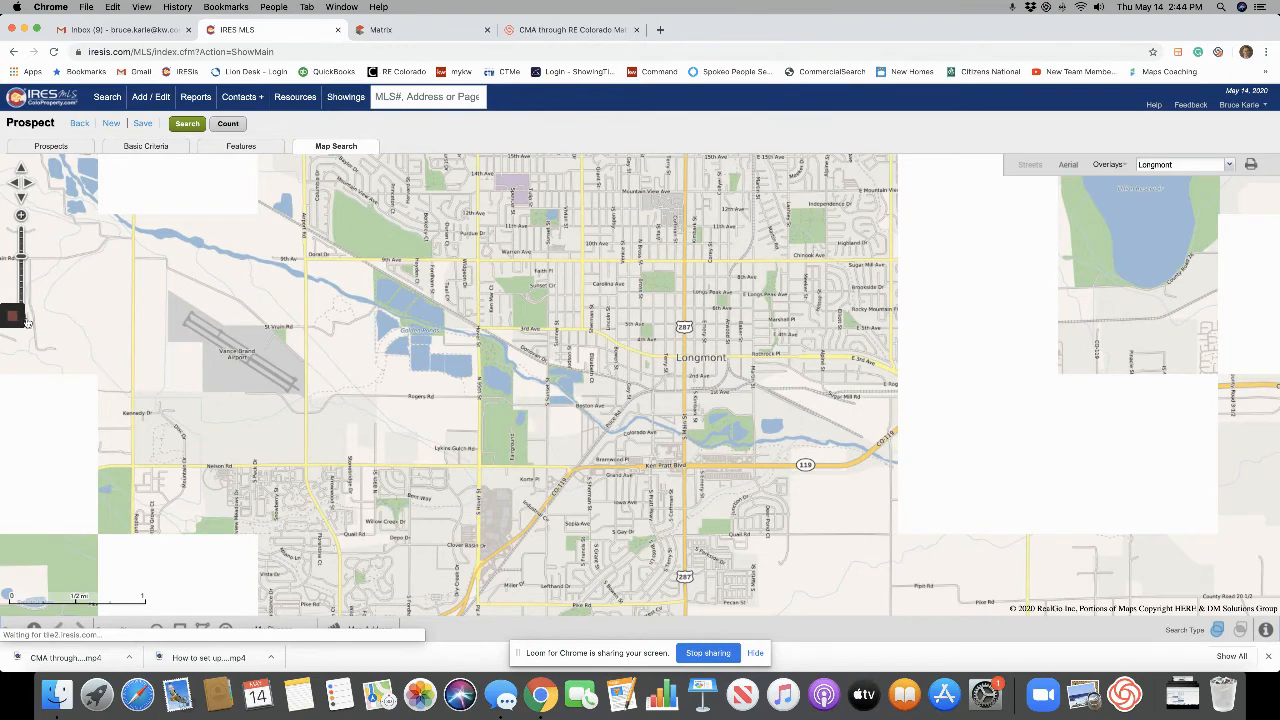
scroll(27, 322, down, 3)
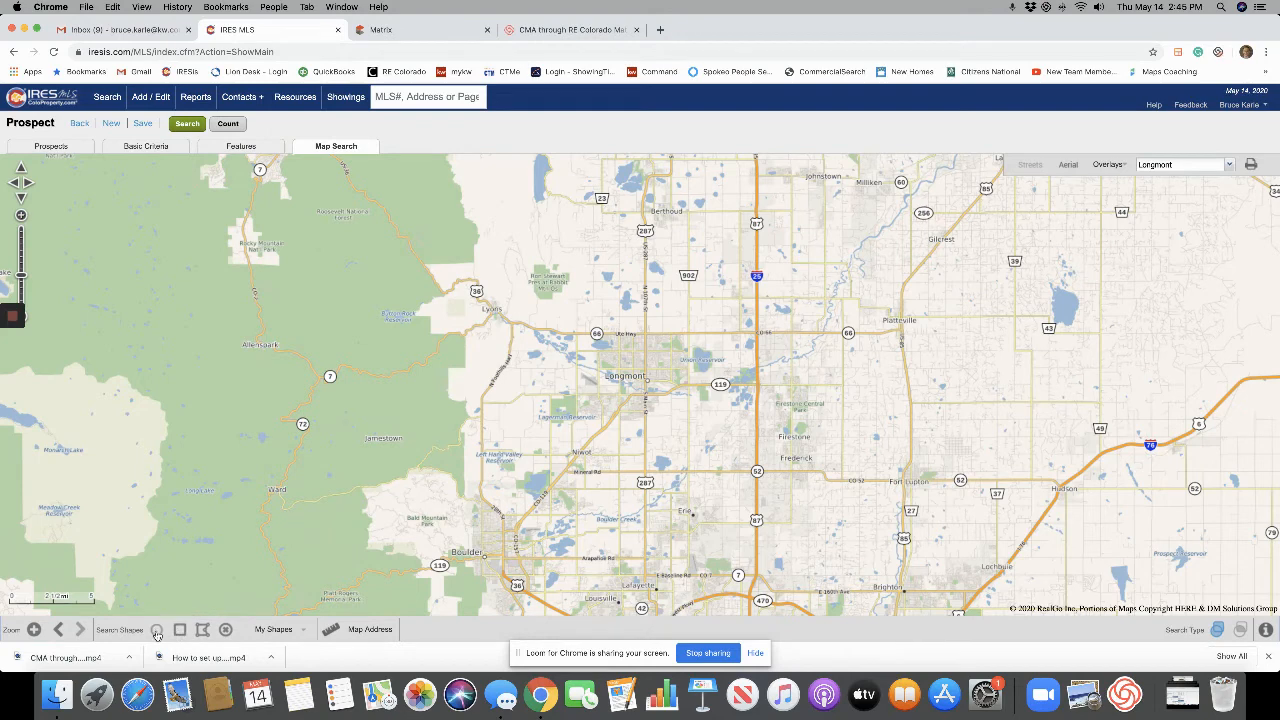
click(160, 632)
click(705, 472)
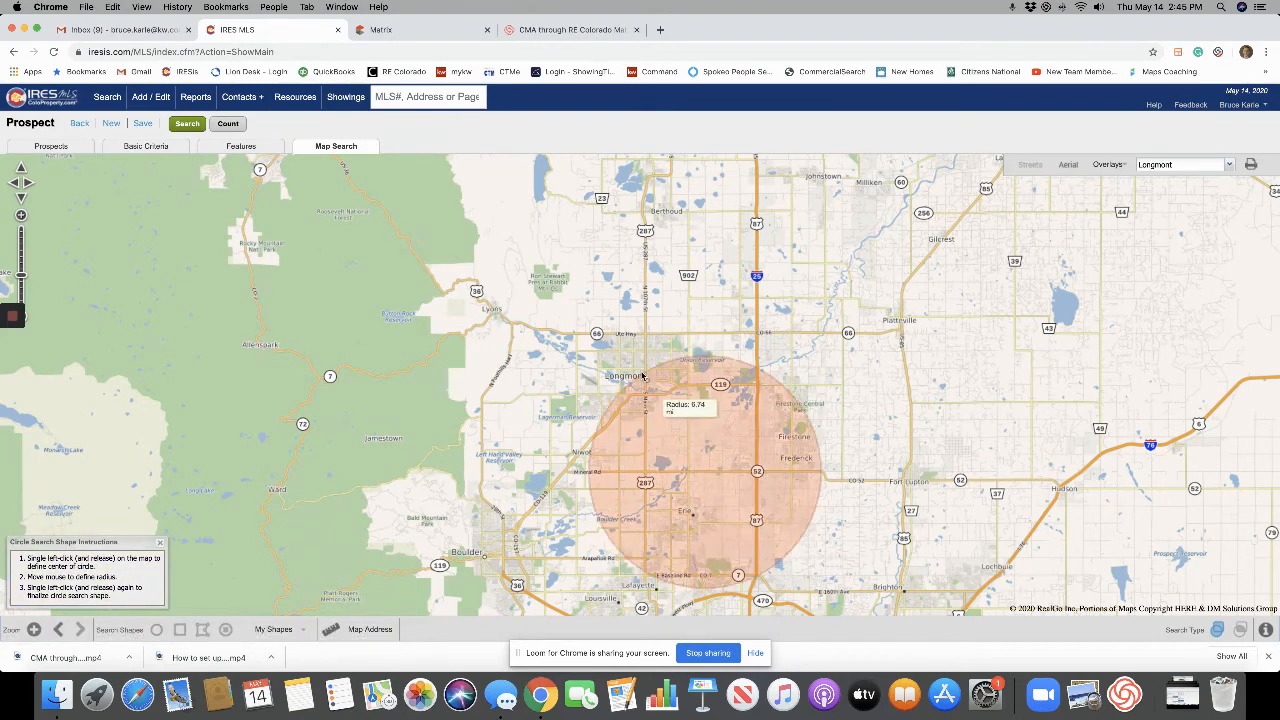
click(619, 343)
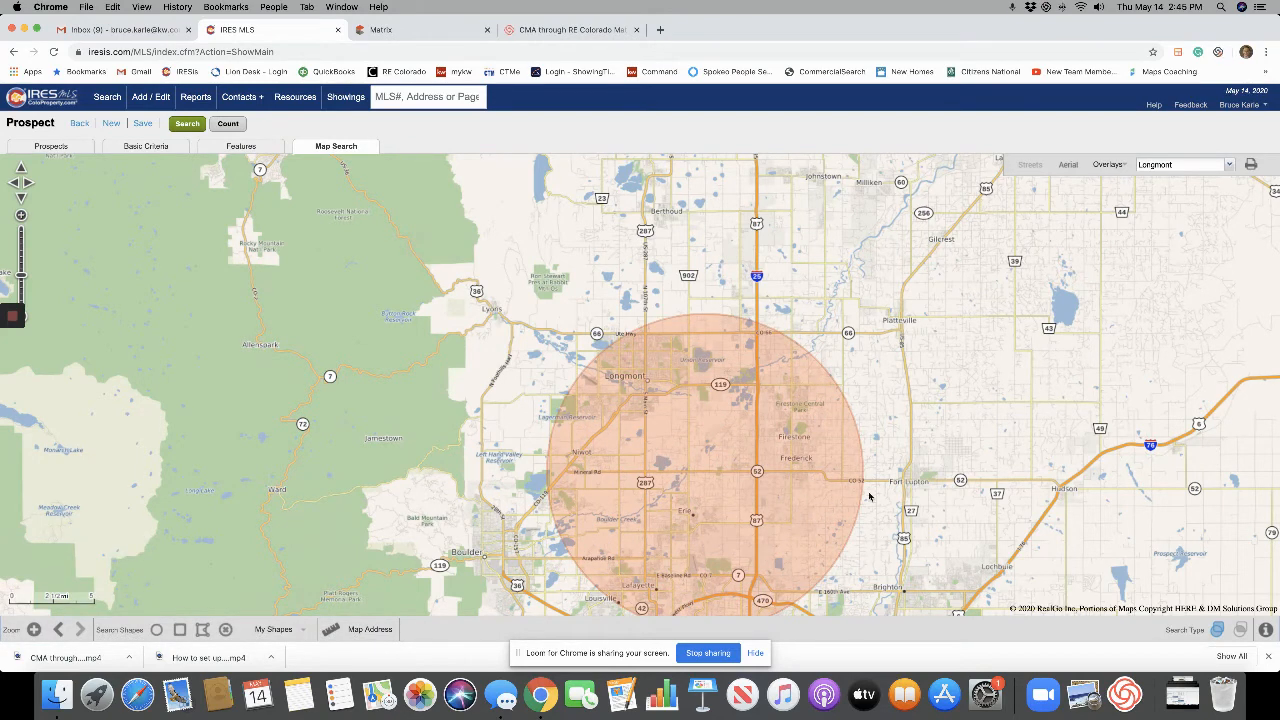
click(785, 515)
click(368, 629)
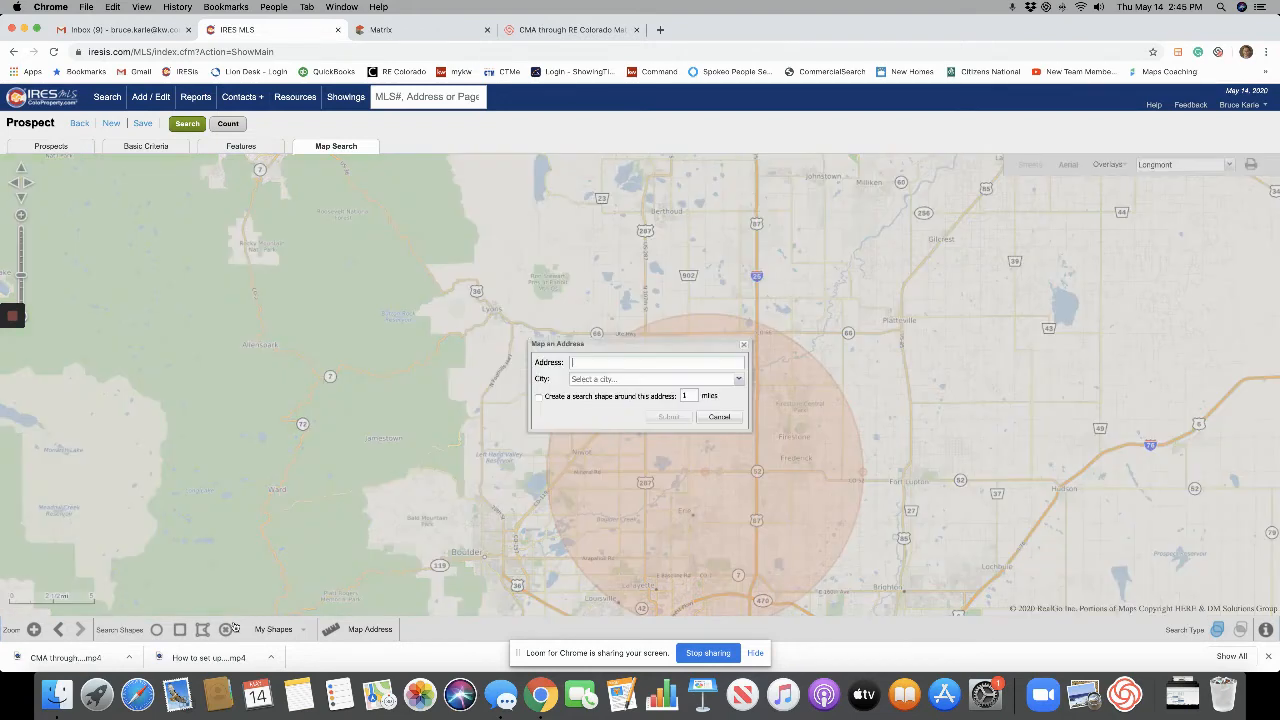
click(719, 417)
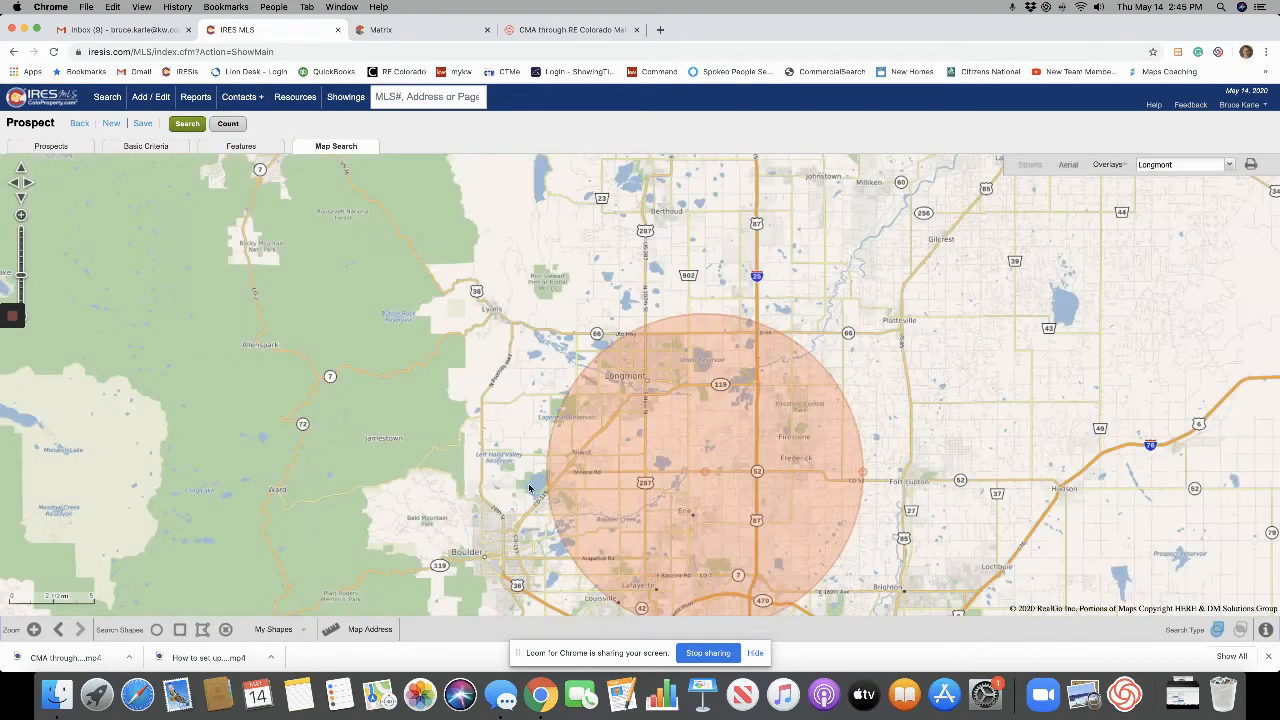
click(226, 630)
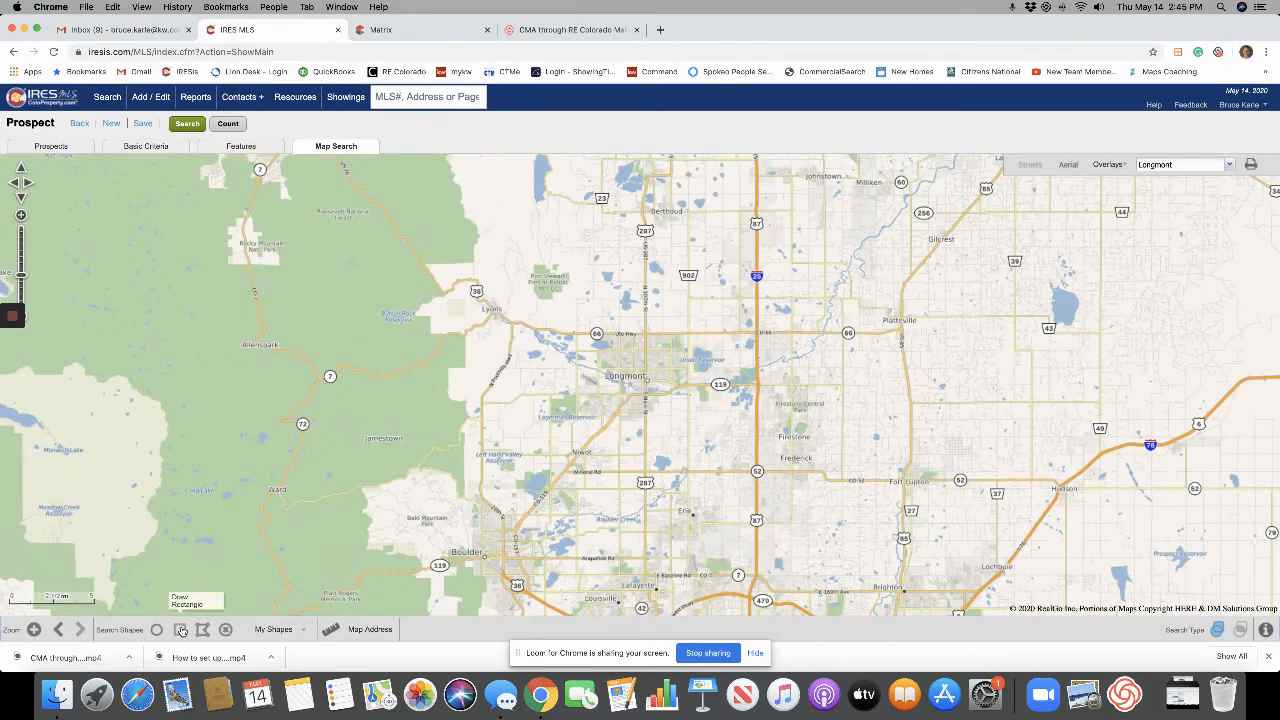
Draw a polygon search area outlining Longmont with the polygon tool.
click(203, 630)
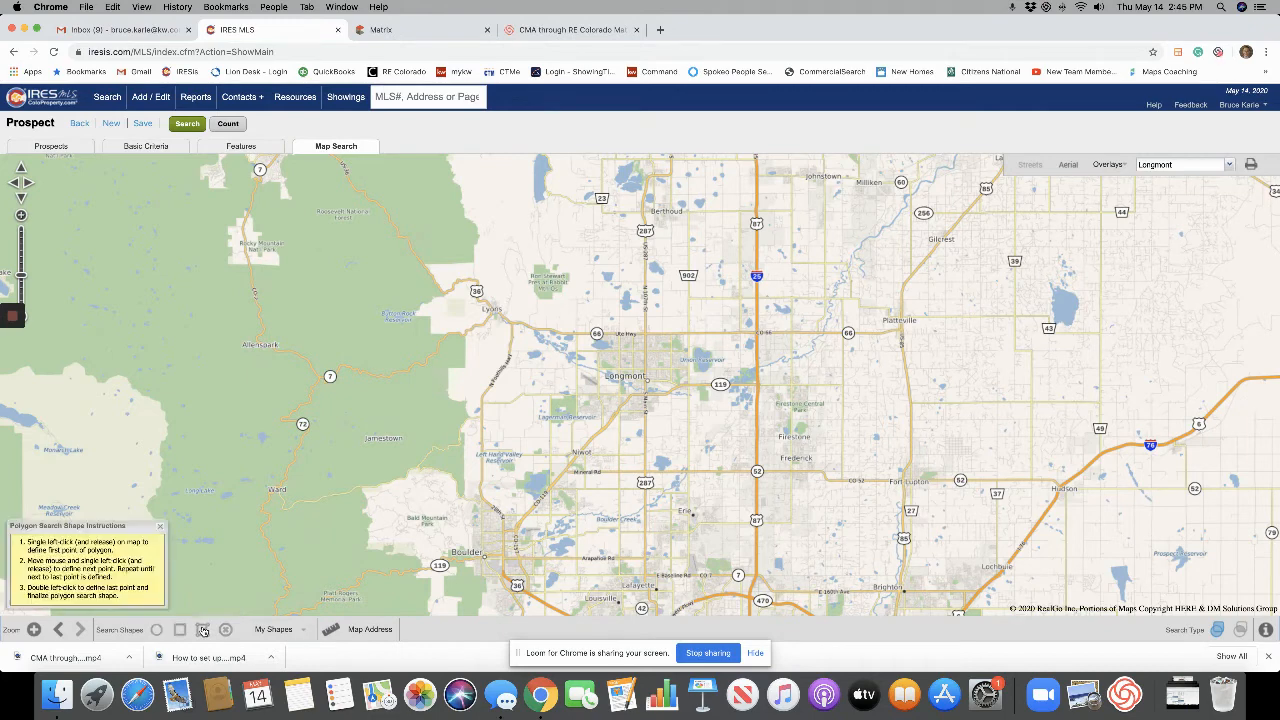
click(592, 333)
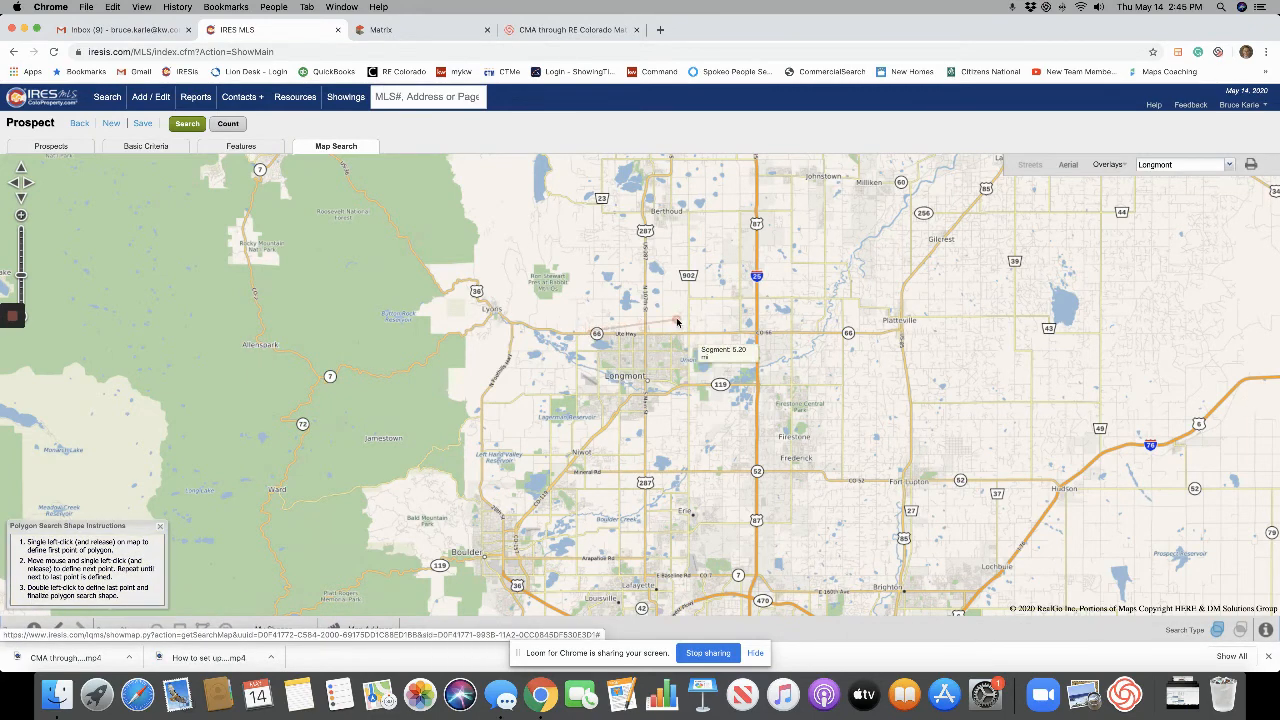
click(651, 310)
click(687, 311)
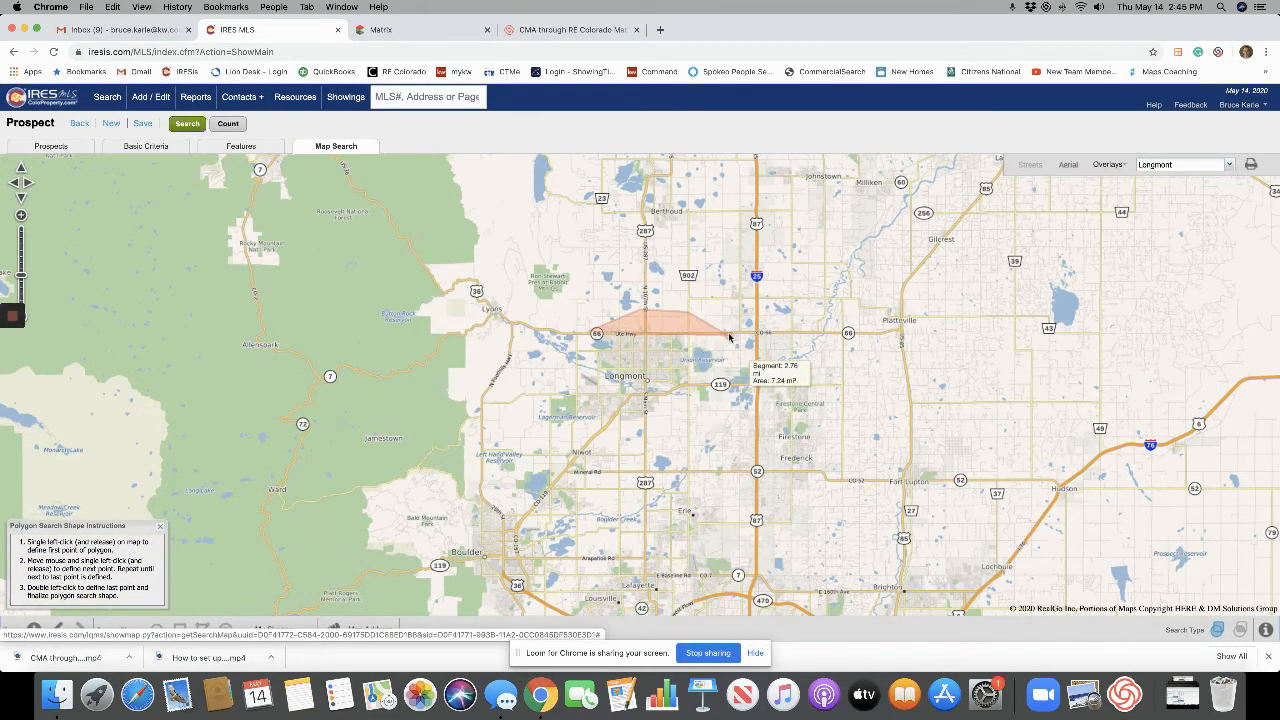
click(725, 336)
click(738, 376)
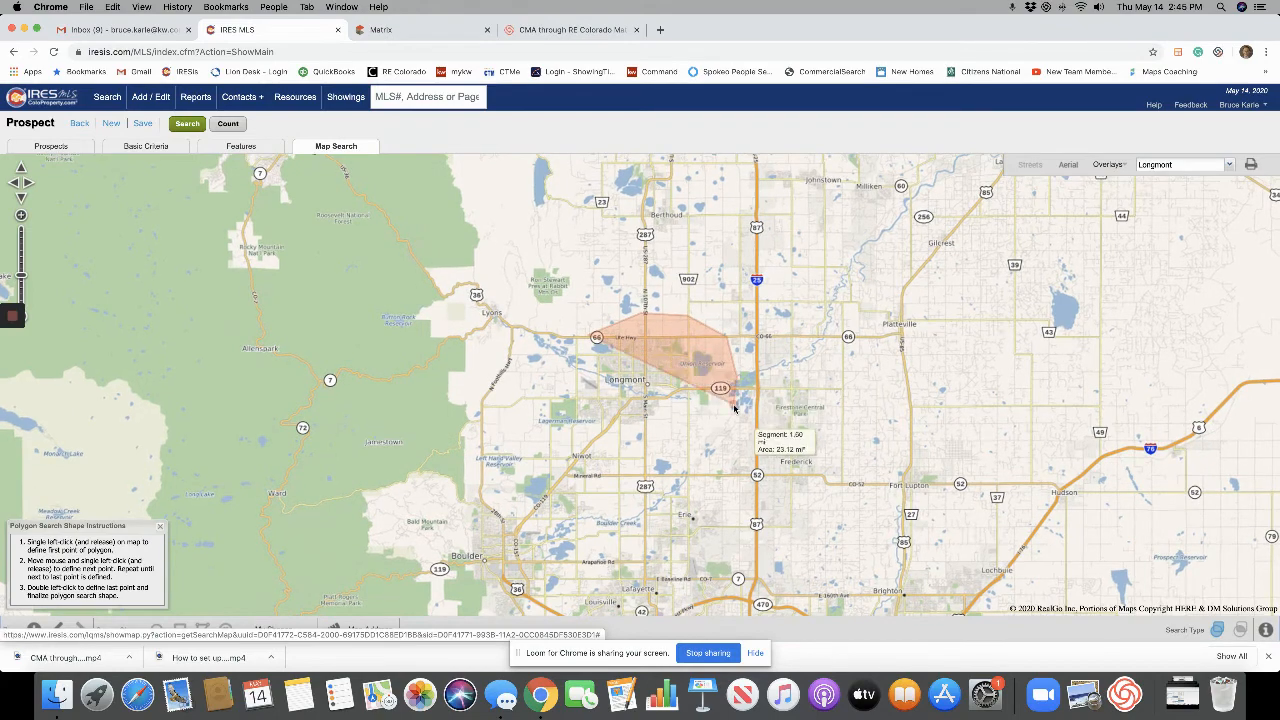
click(735, 407)
click(699, 422)
click(637, 436)
click(560, 441)
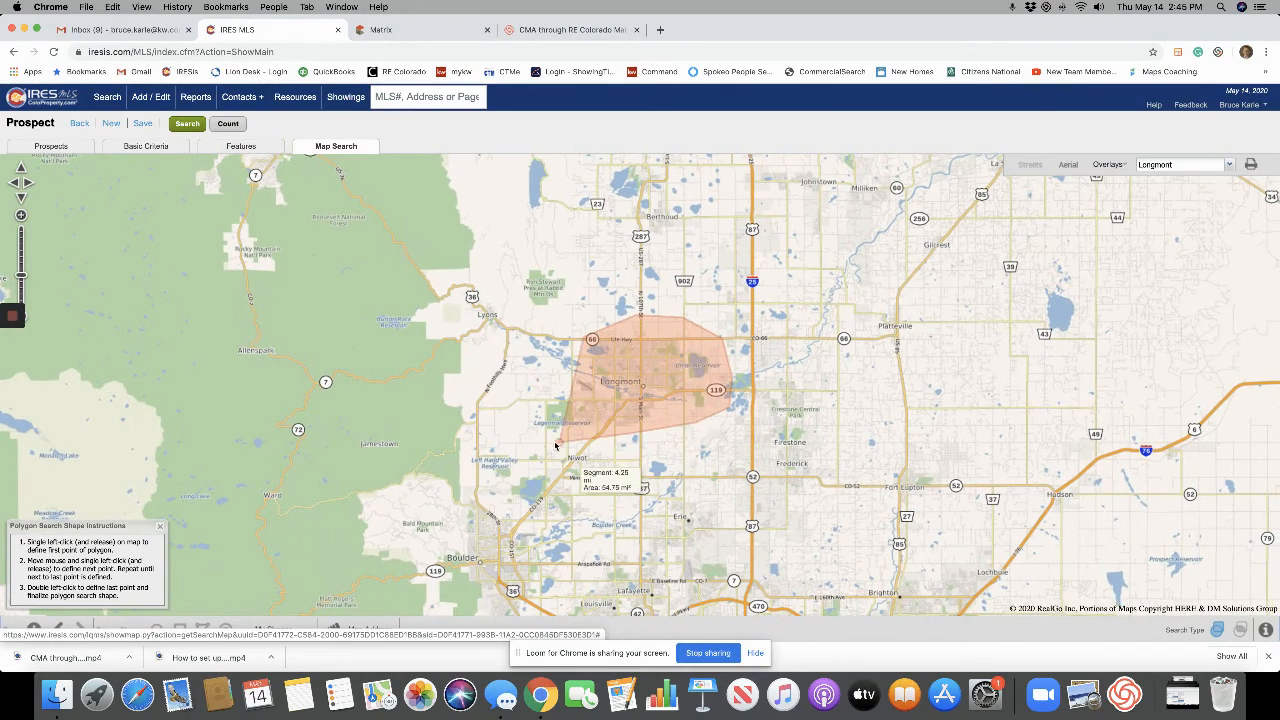
double_click(538, 340)
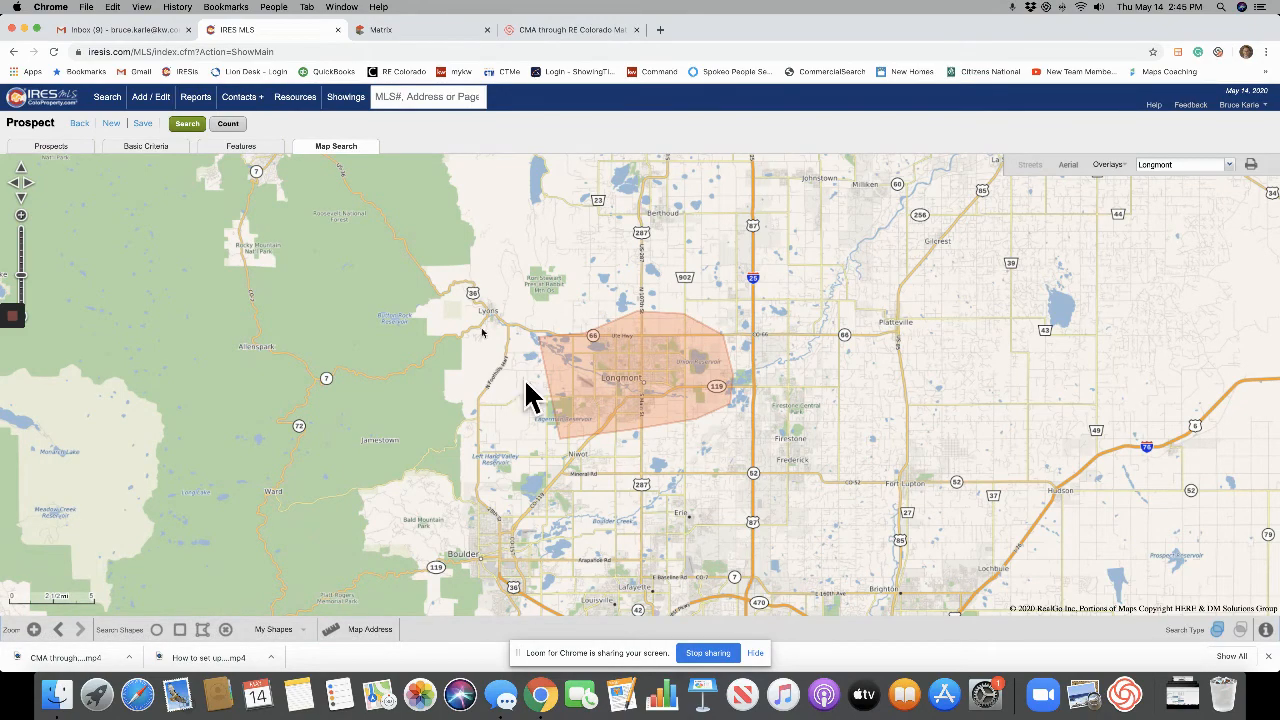
Zoom in and drag the polygon's vertex handles to reshape its southern edge.
click(678, 389)
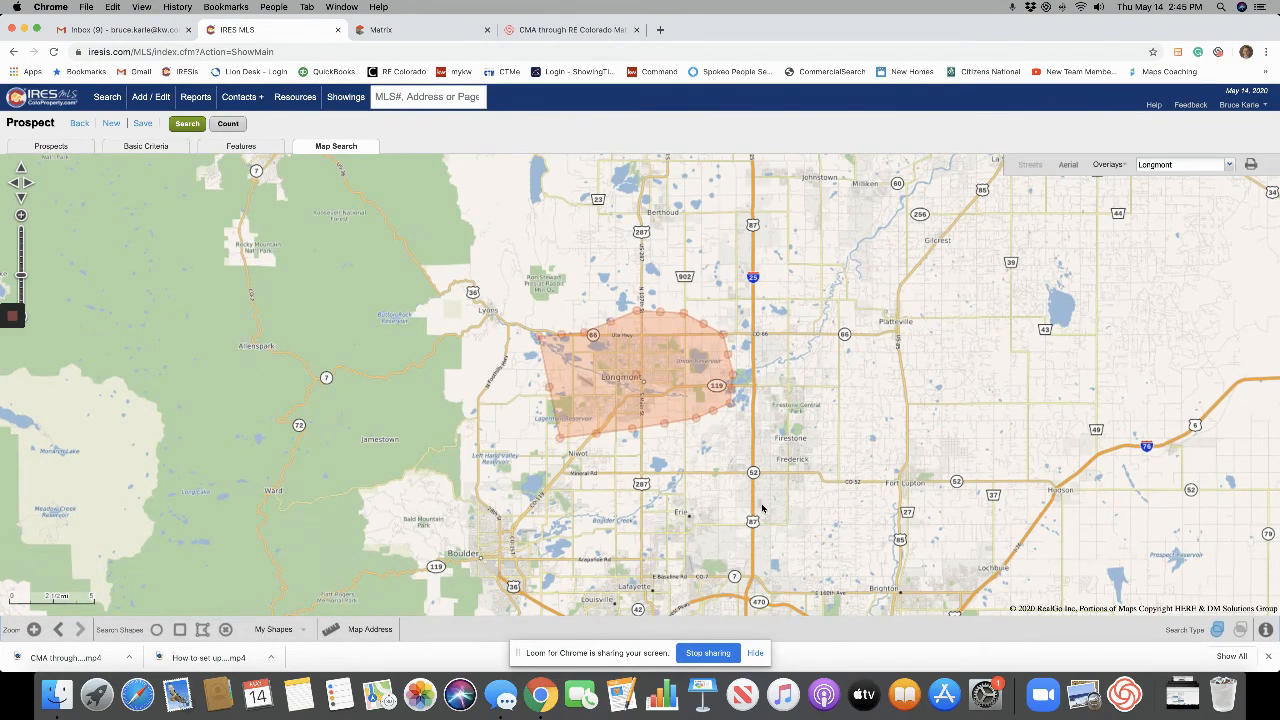
click(706, 452)
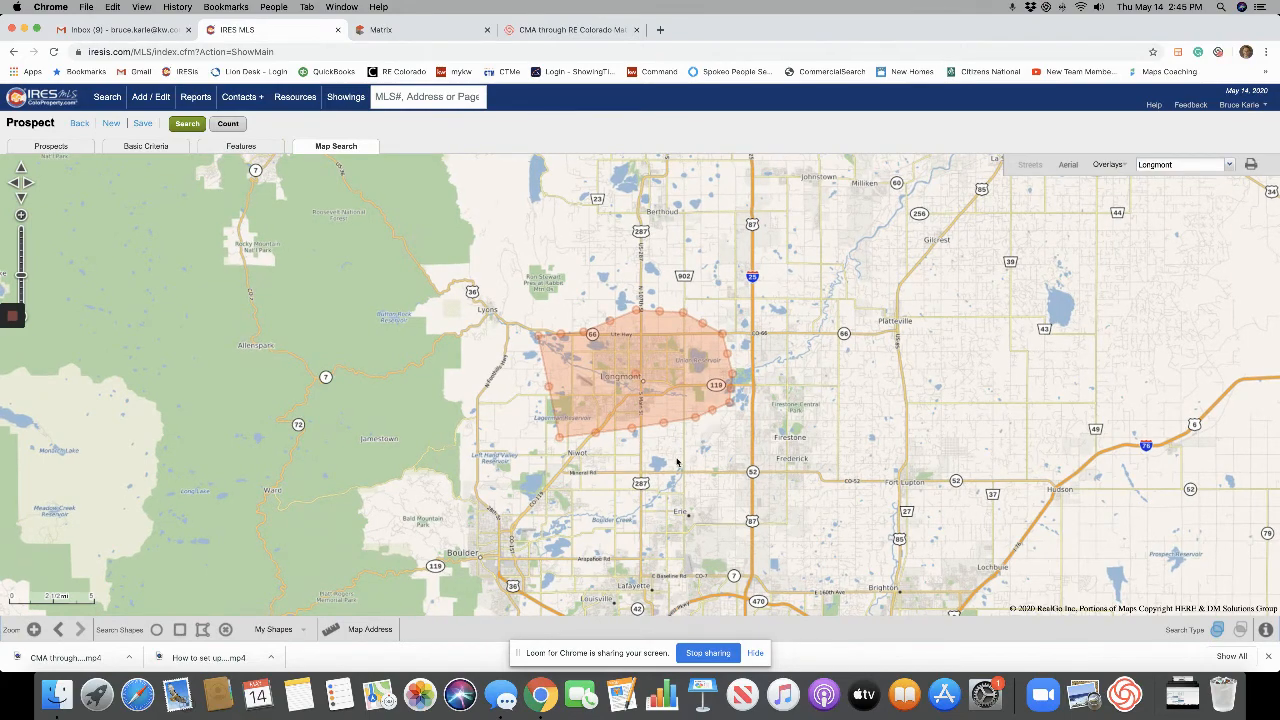
scroll(668, 440, up, 1)
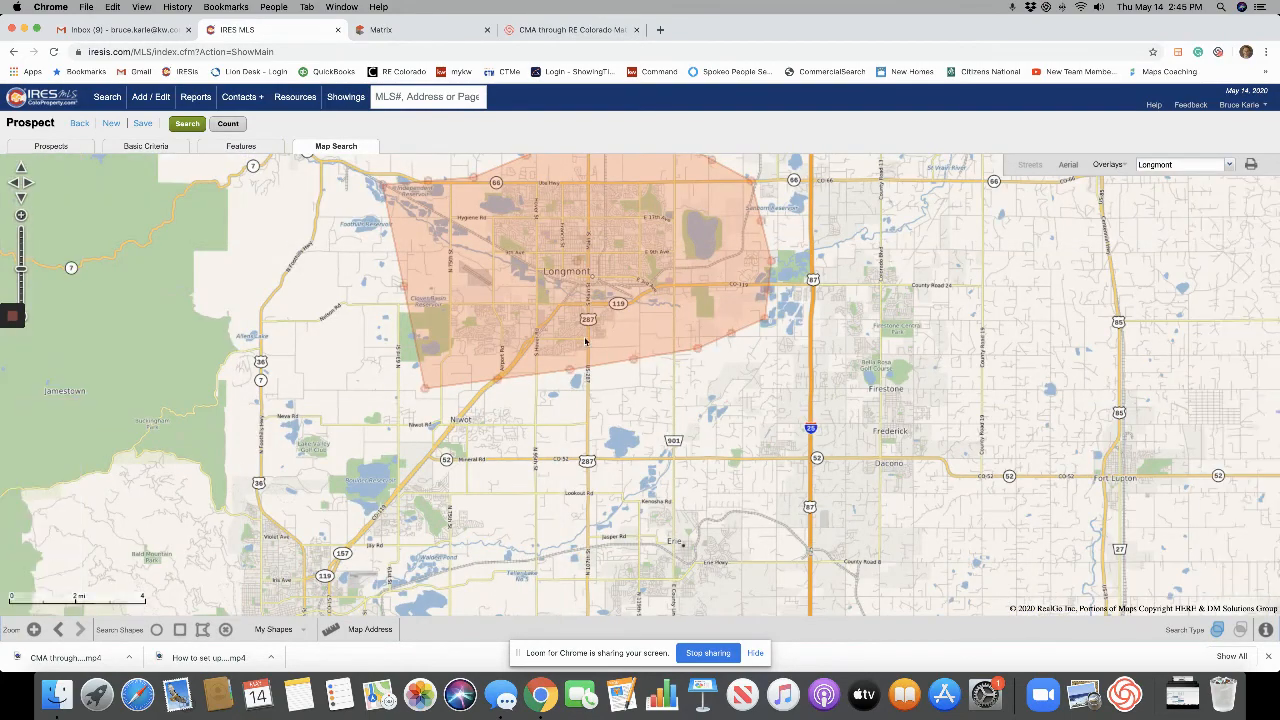
drag(570, 368, 590, 462)
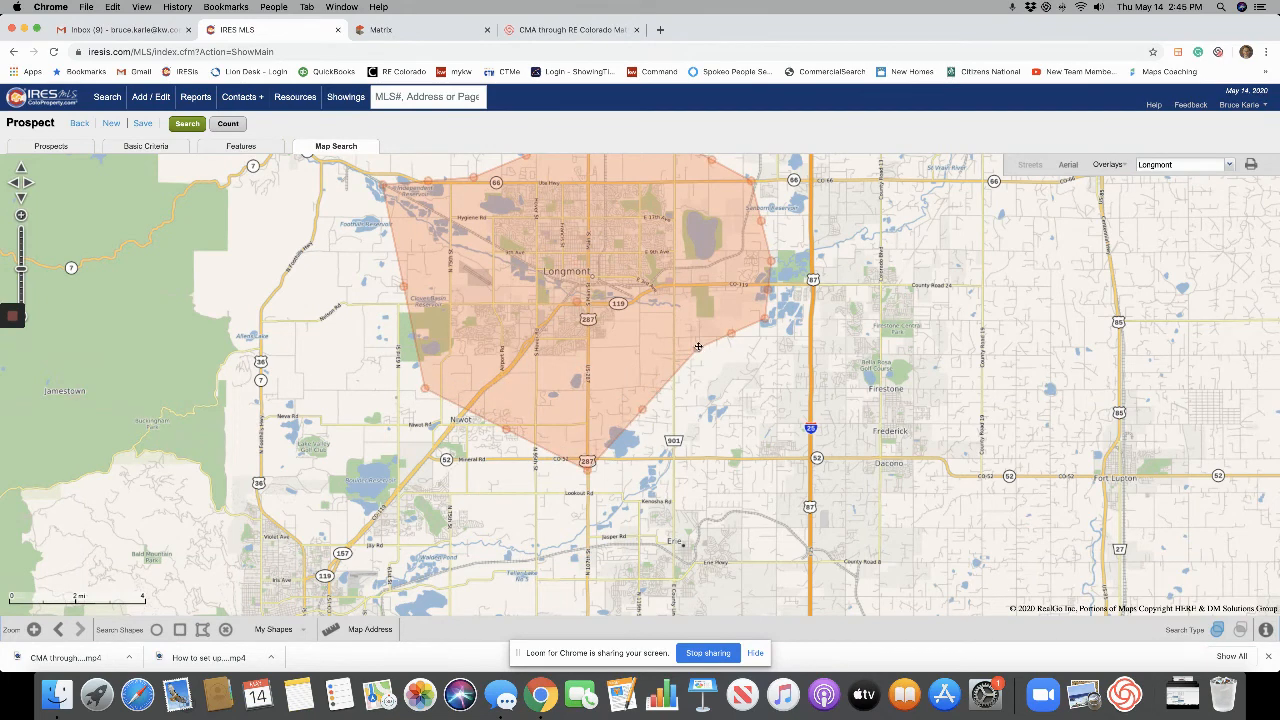
mouse_move(698, 346)
mouse_down()
mouse_move(768, 438)
mouse_move(681, 342)
mouse_up()
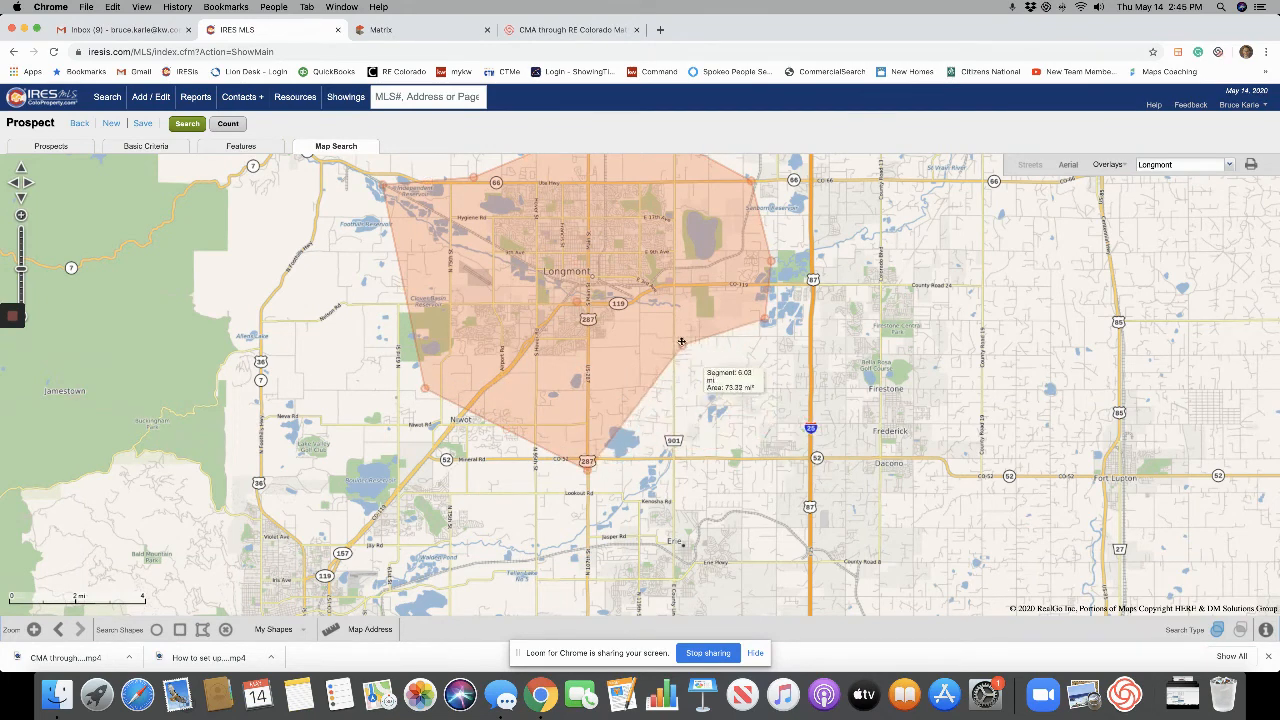
drag(587, 462, 555, 392)
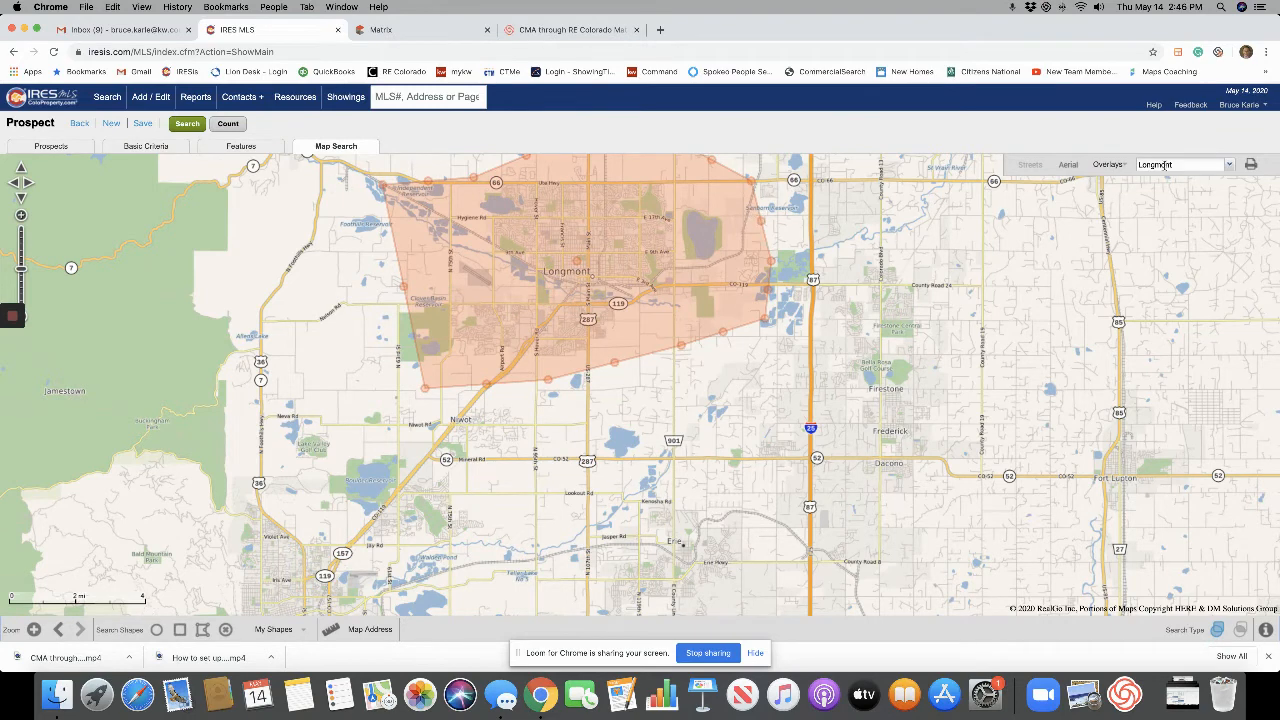
click(1124, 168)
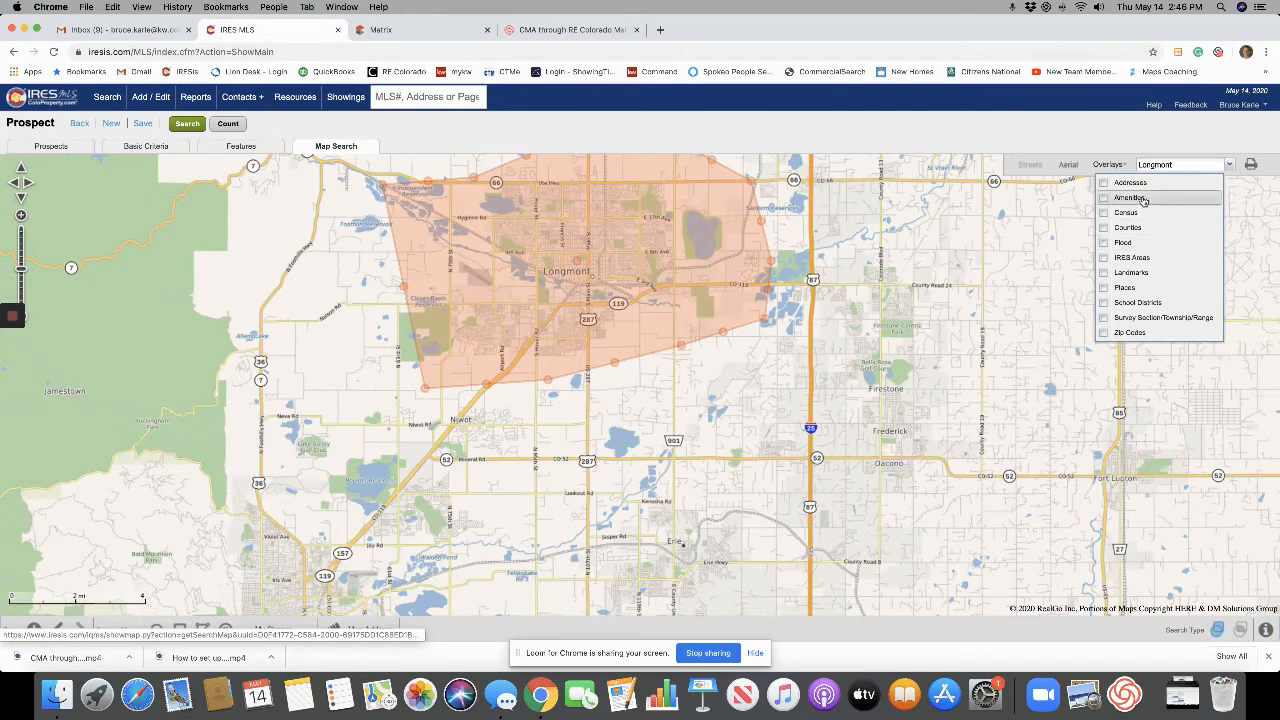
click(1150, 228)
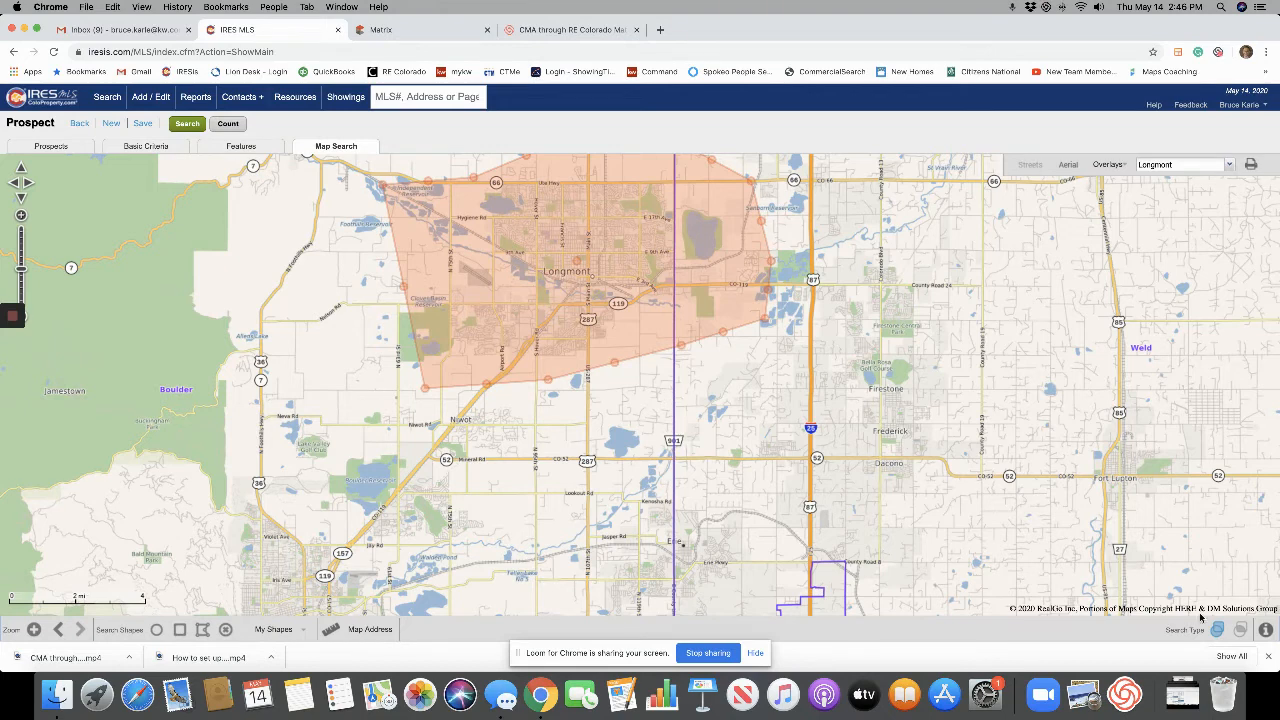
double_click(26, 317)
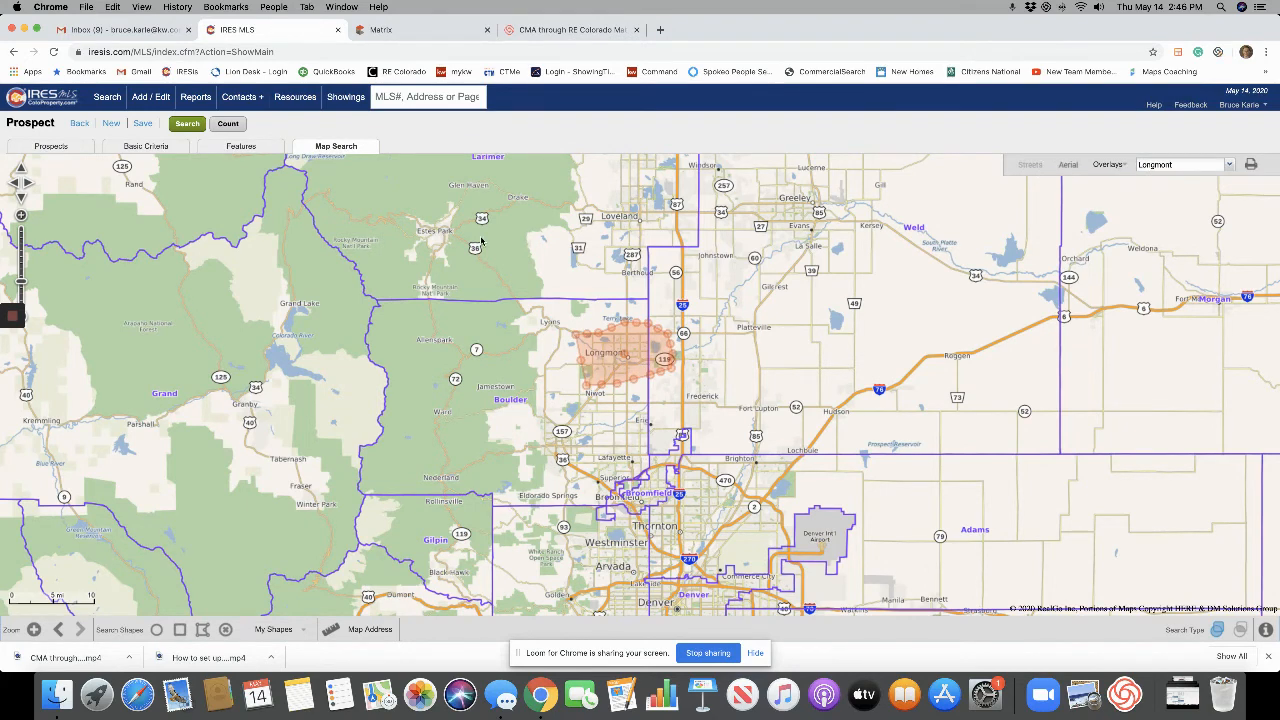
click(1110, 165)
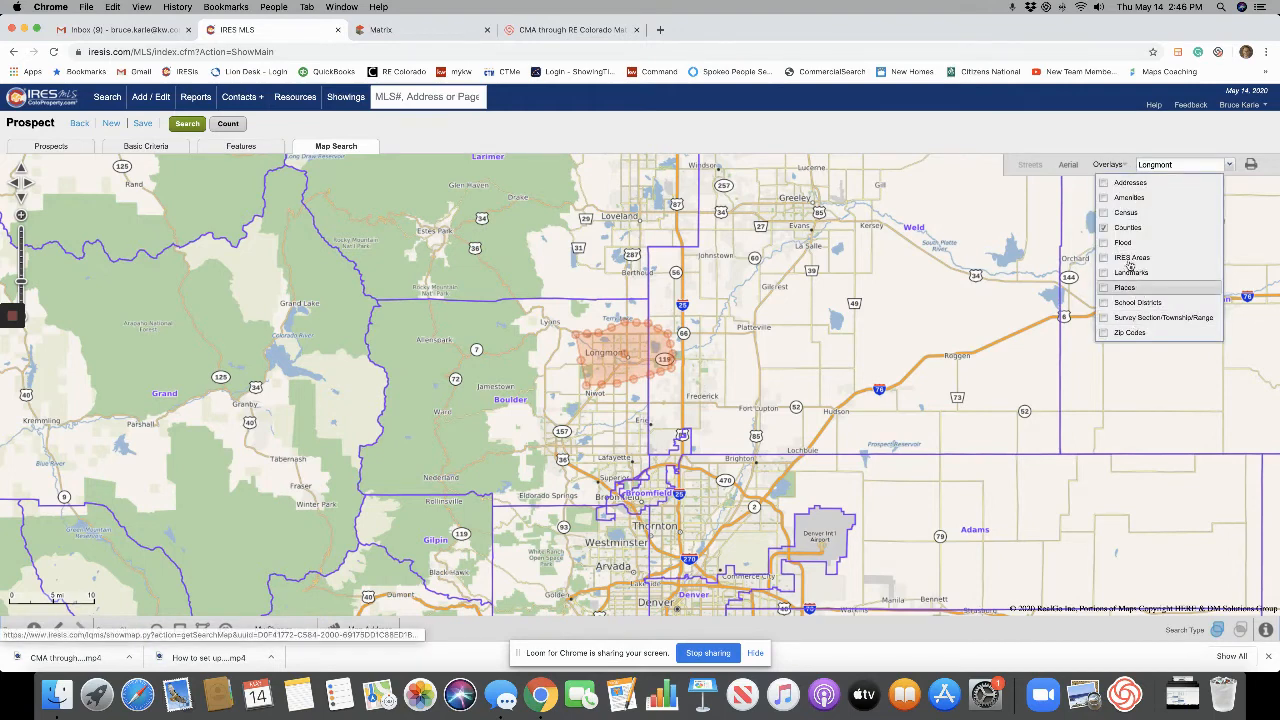
double_click(661, 320)
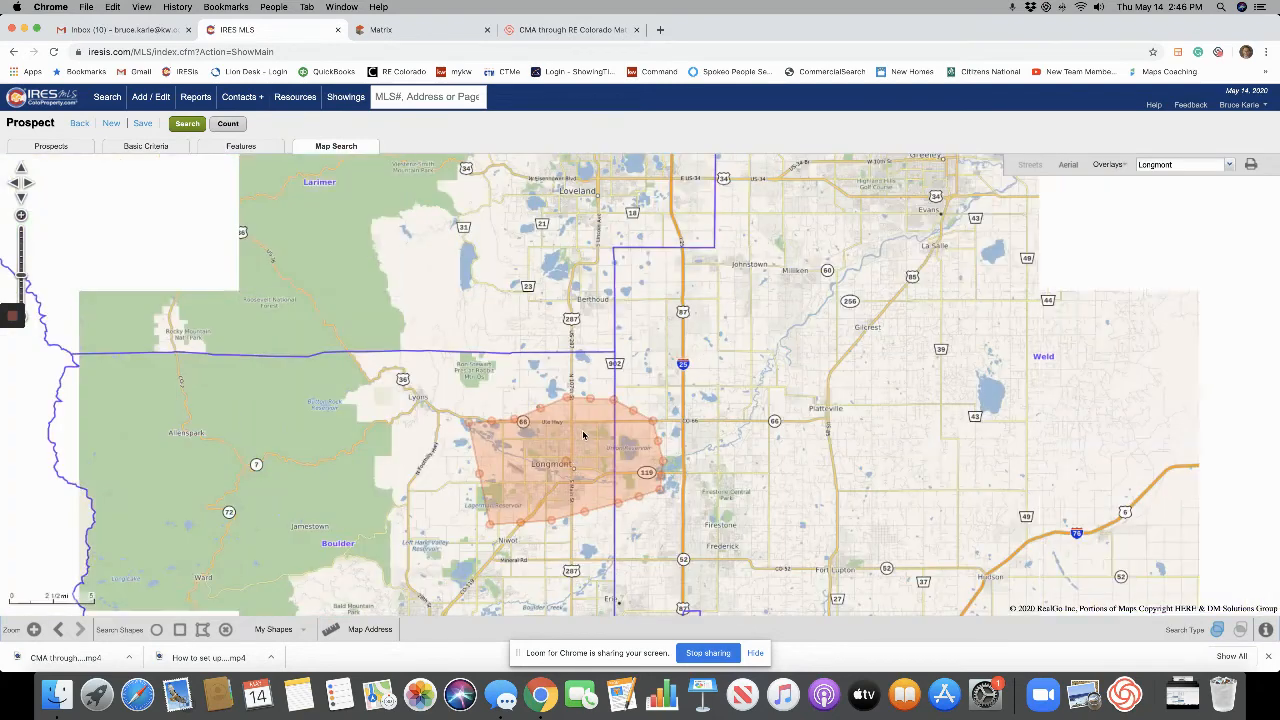
double_click(623, 551)
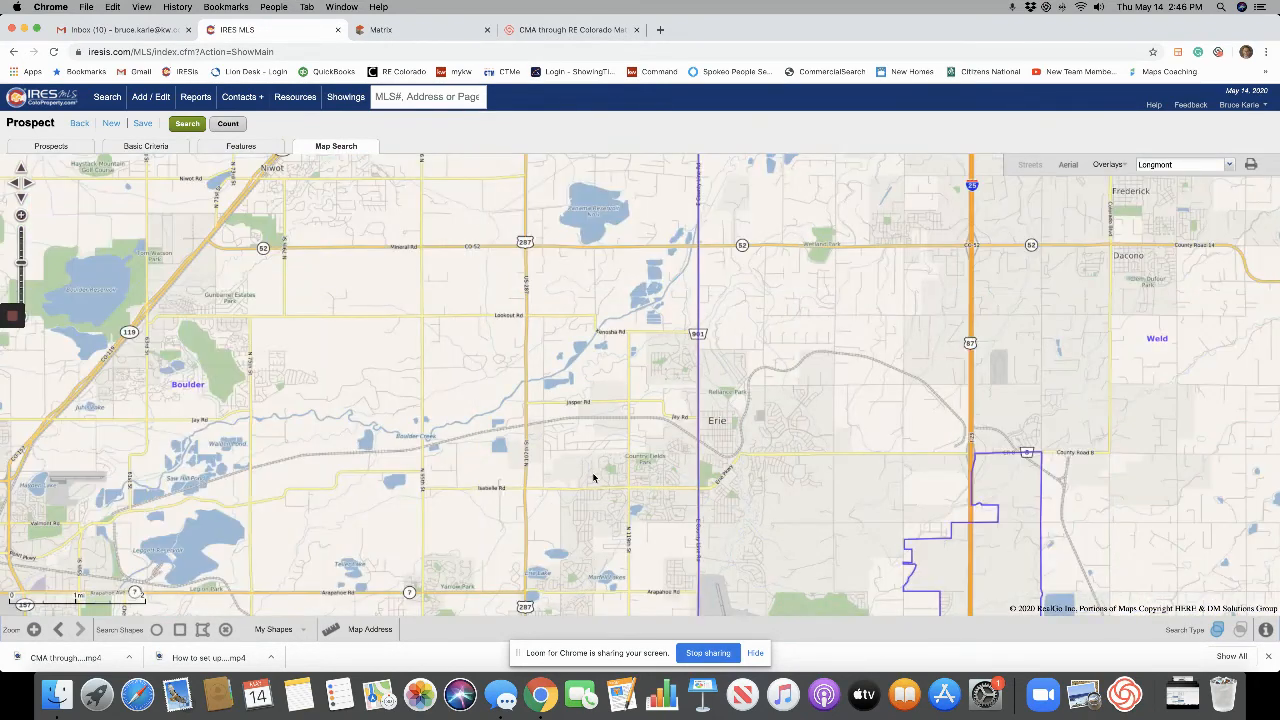
double_click(594, 479)
click(1104, 164)
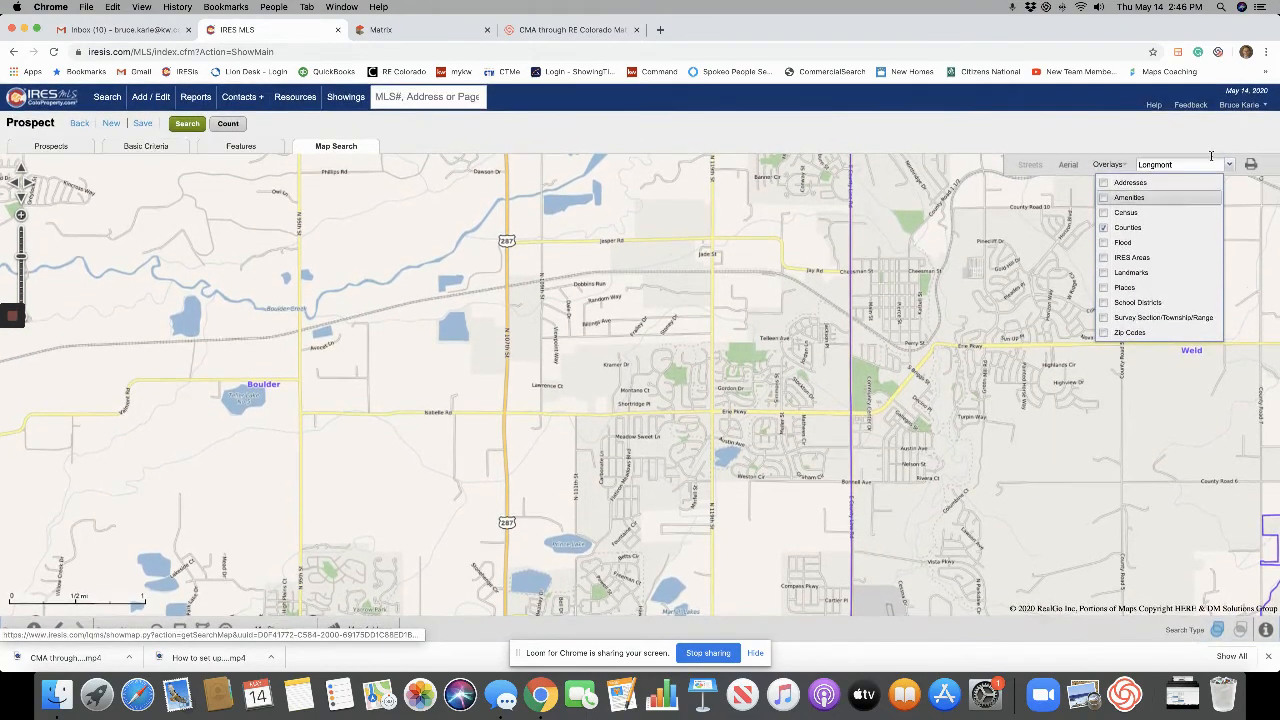
drag(458, 308, 813, 483)
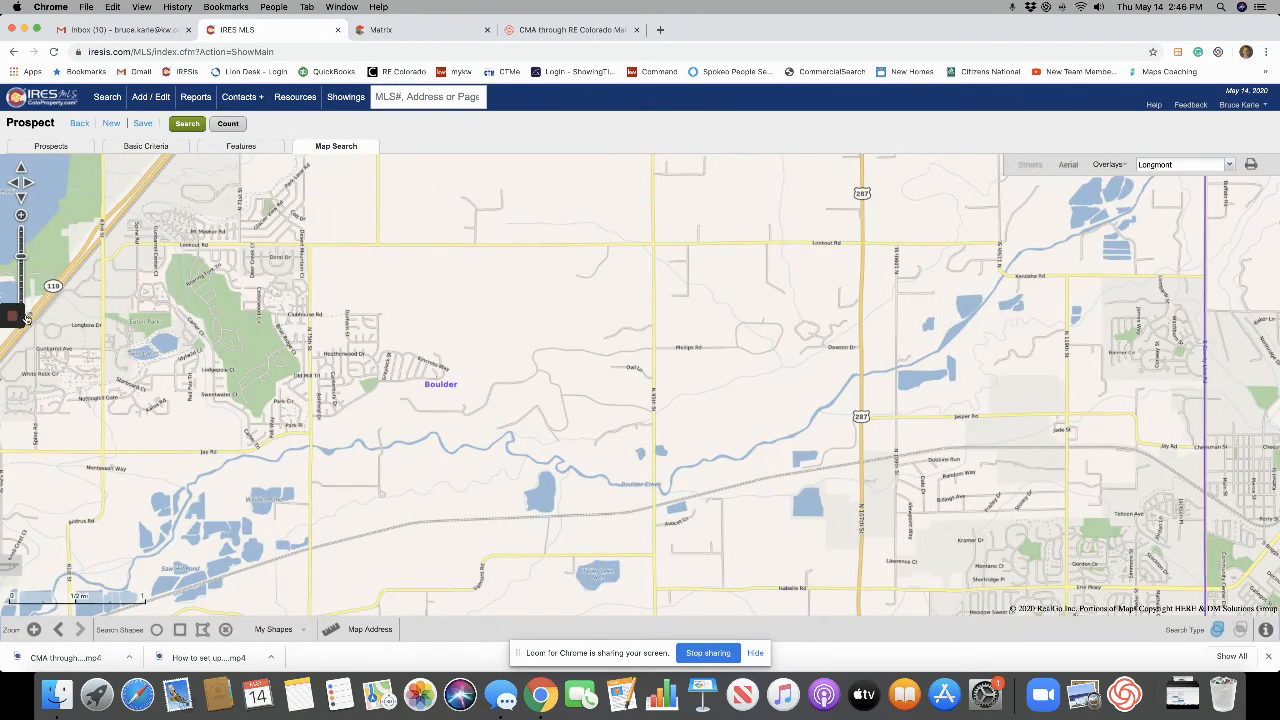
click(26, 318)
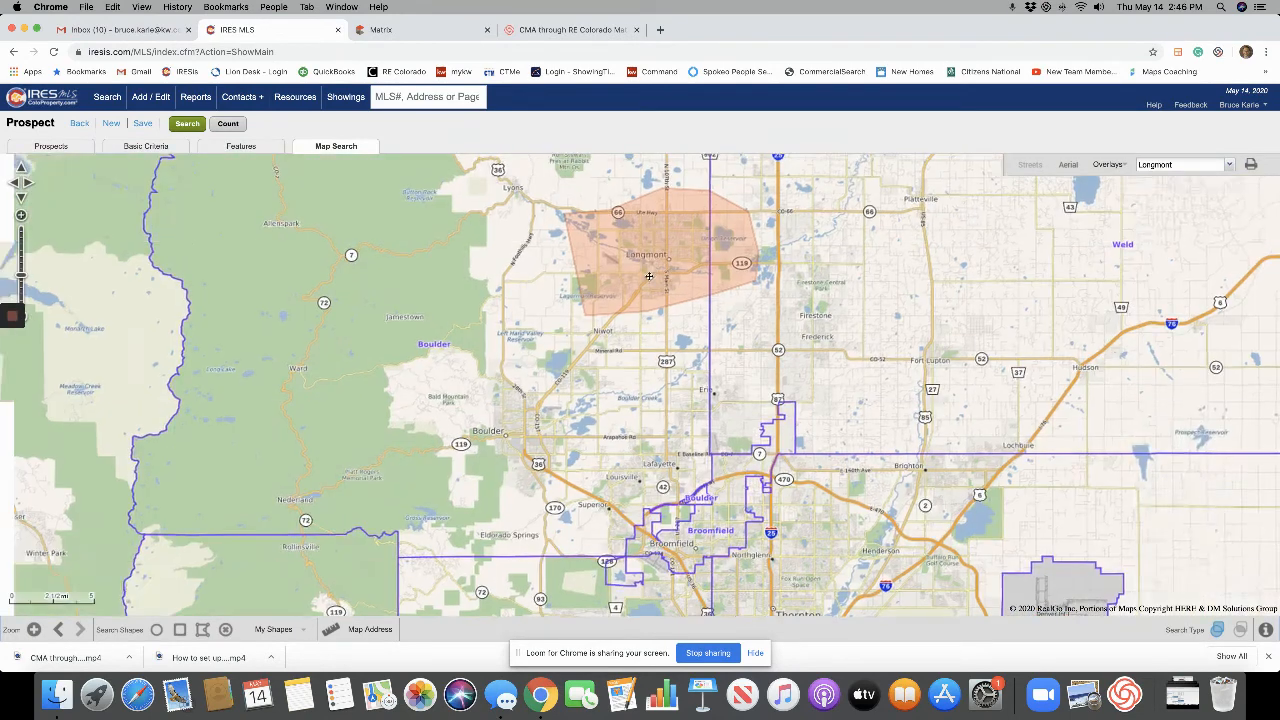
drag(702, 287, 724, 503)
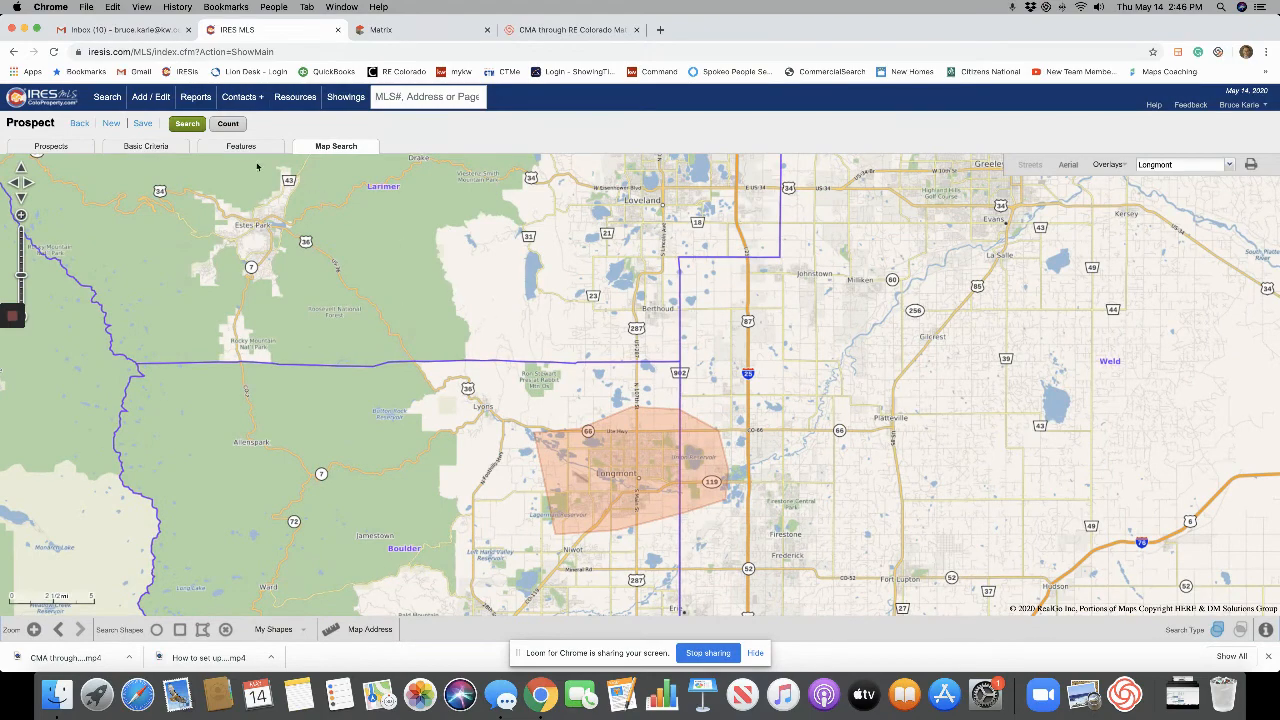
Return to Basic Criteria and scroll through the form, whose summary now shows 1 map shape.
click(171, 149)
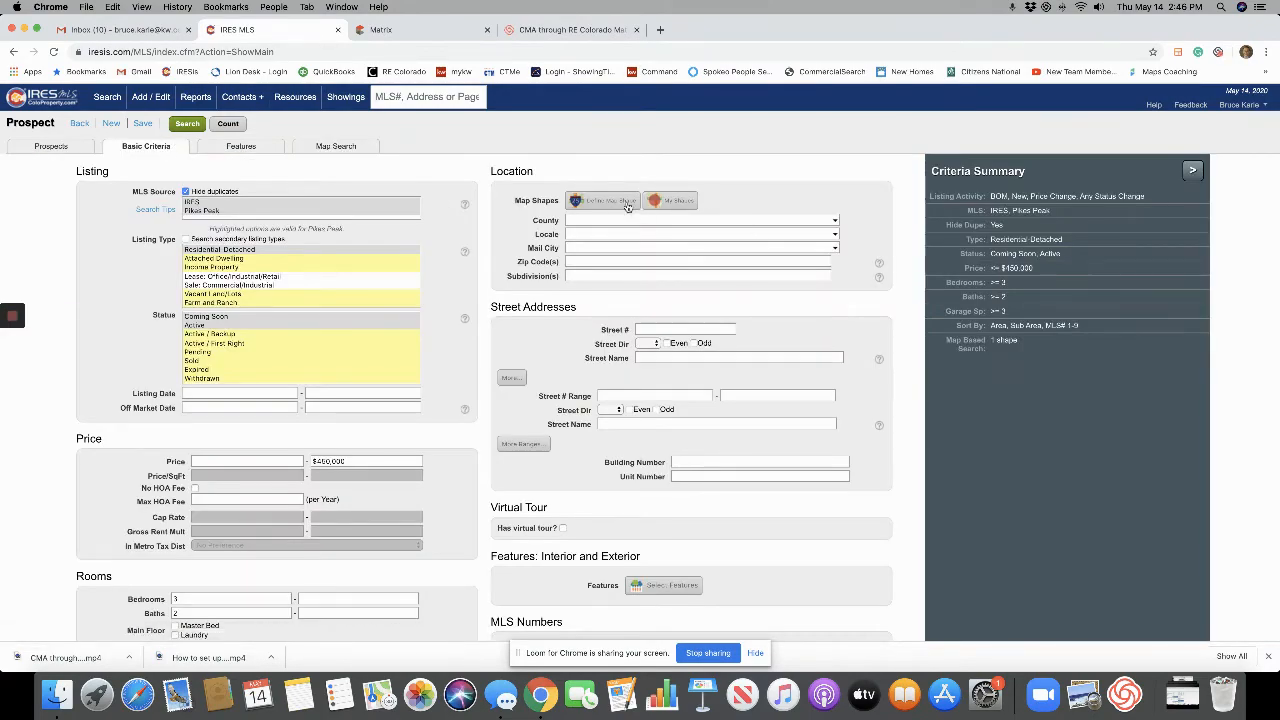
scroll(868, 379, down, 3)
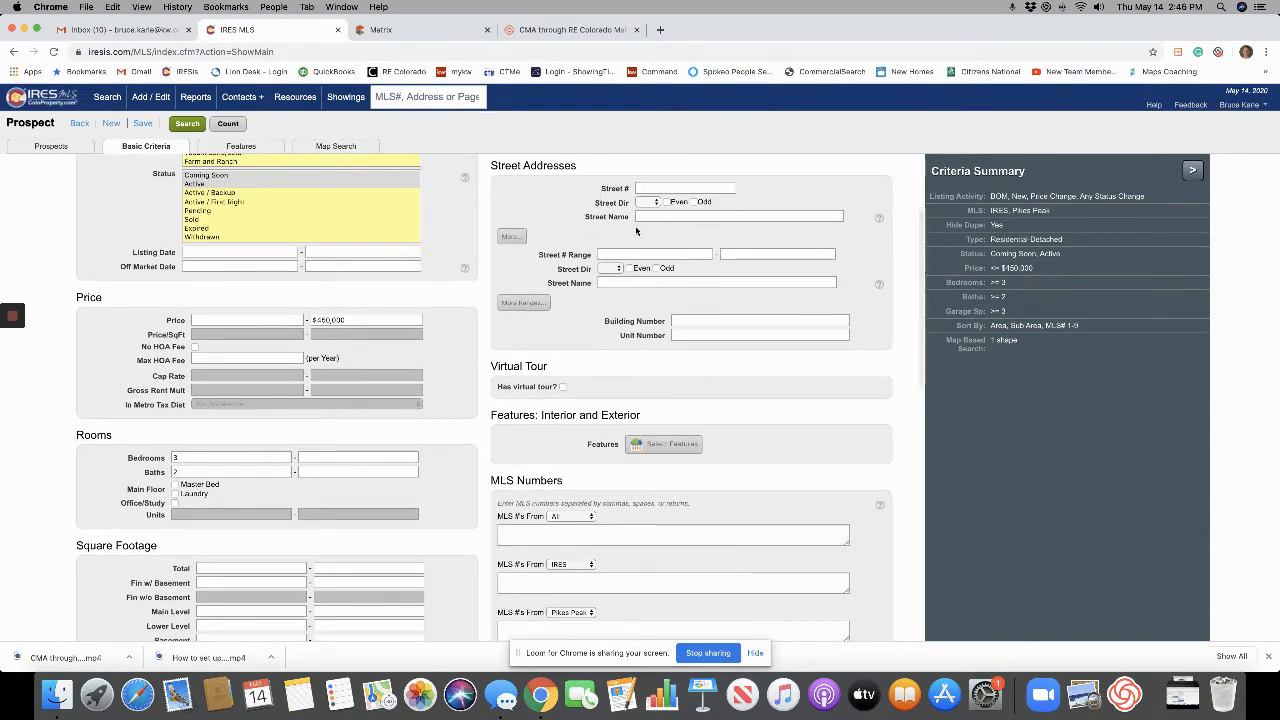
scroll(768, 465, down, 2)
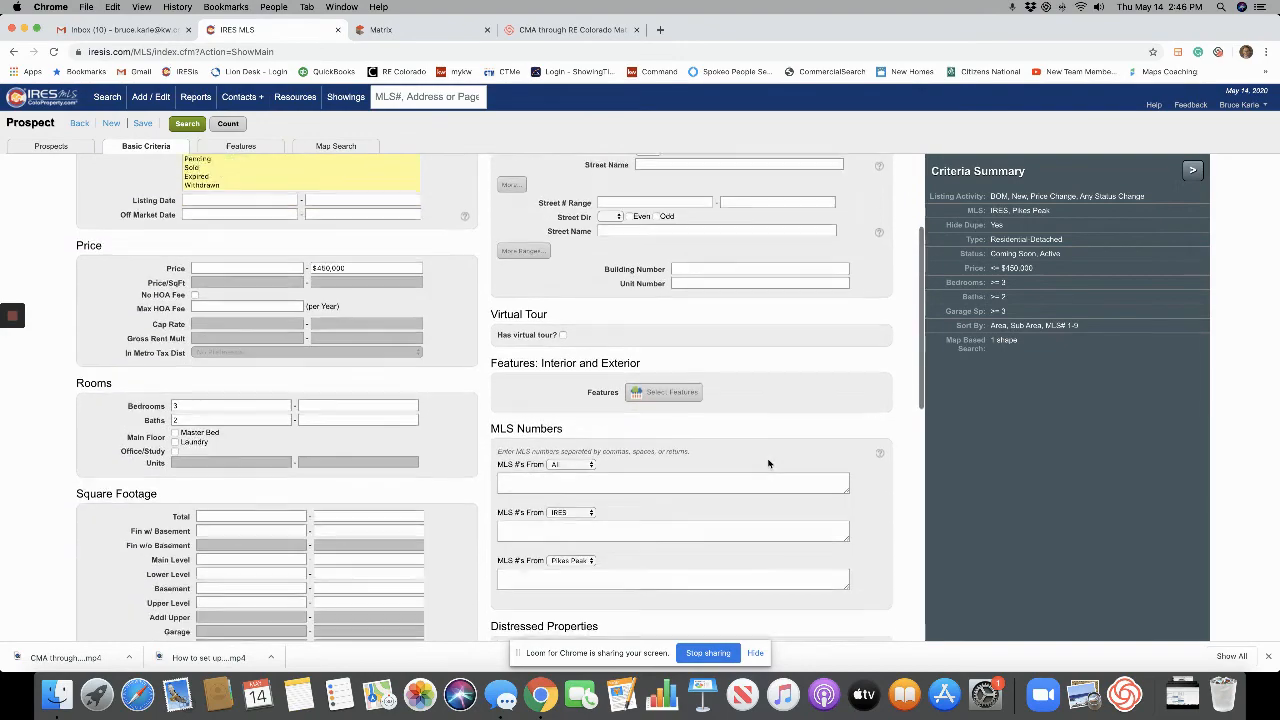
scroll(768, 463, down, 5)
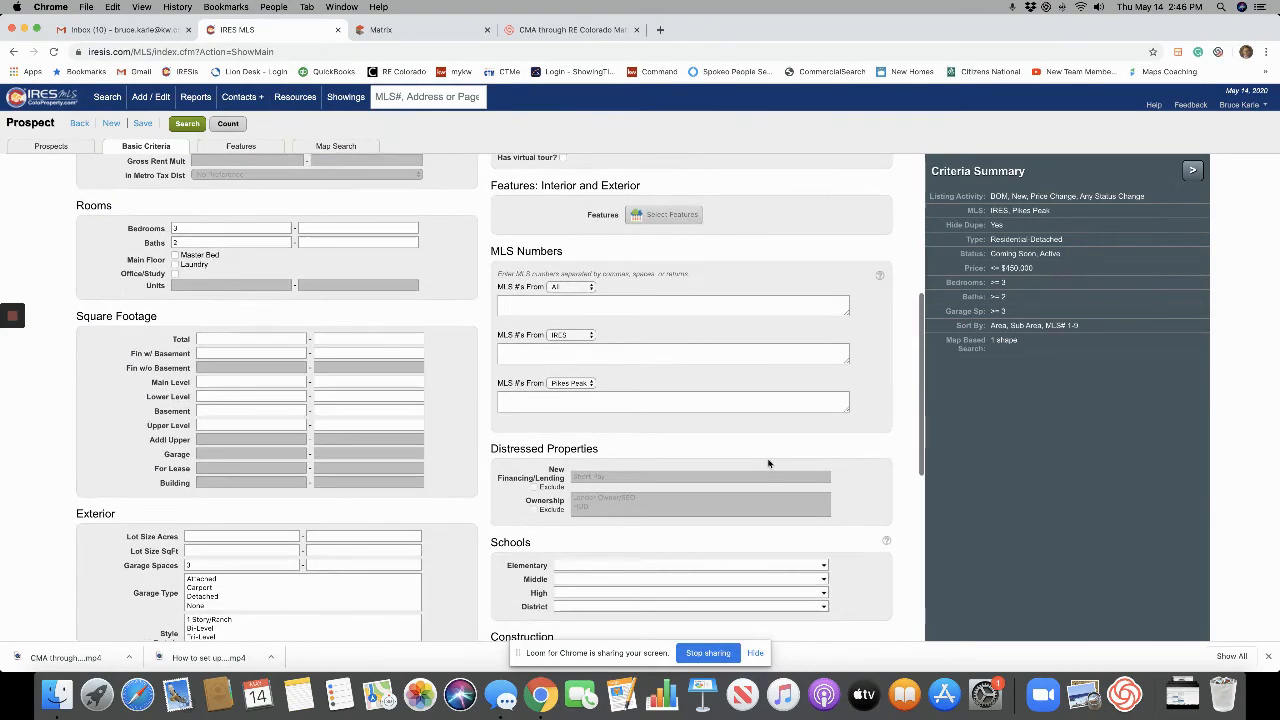
scroll(768, 463, down, 2)
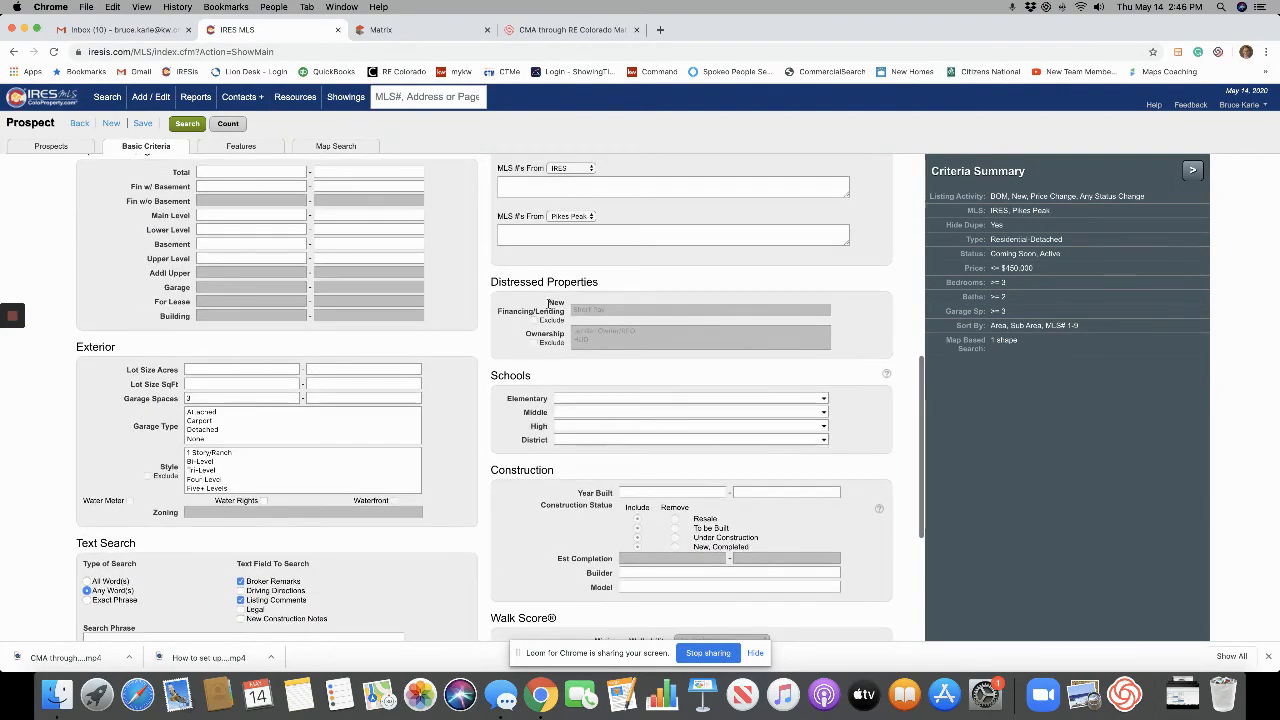
scroll(607, 311, down, 1)
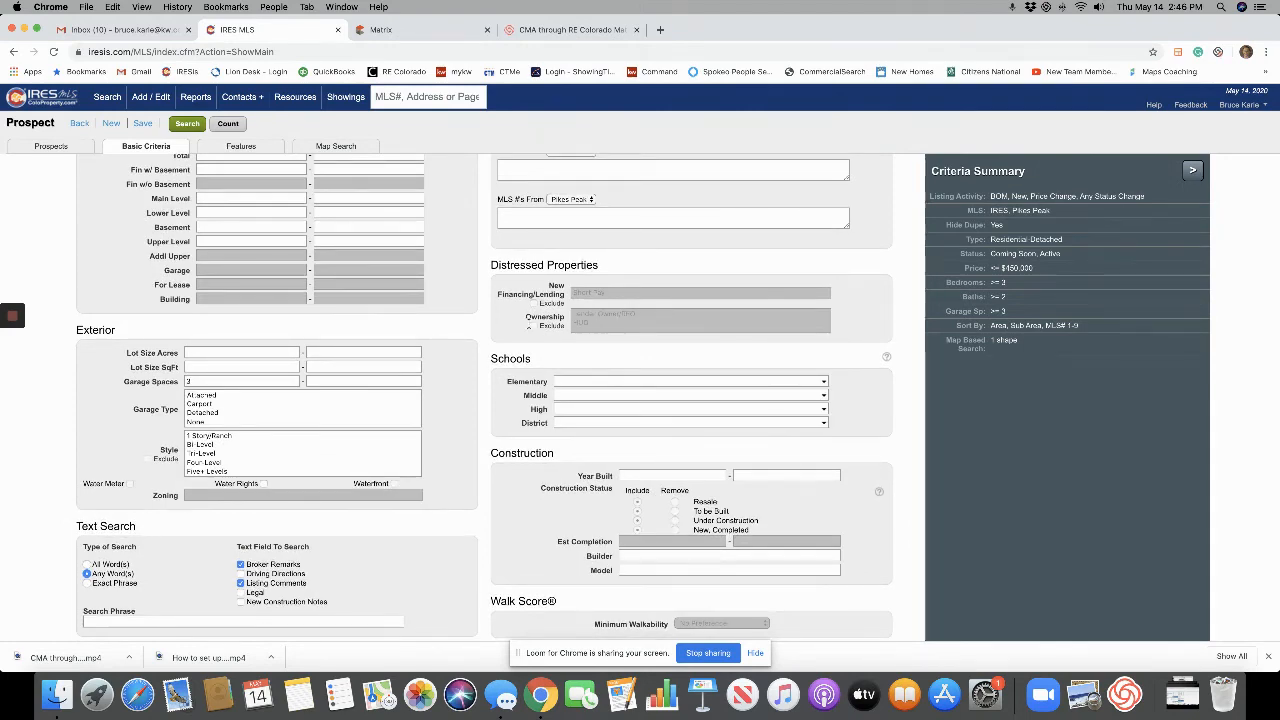
scroll(630, 370, down, 4)
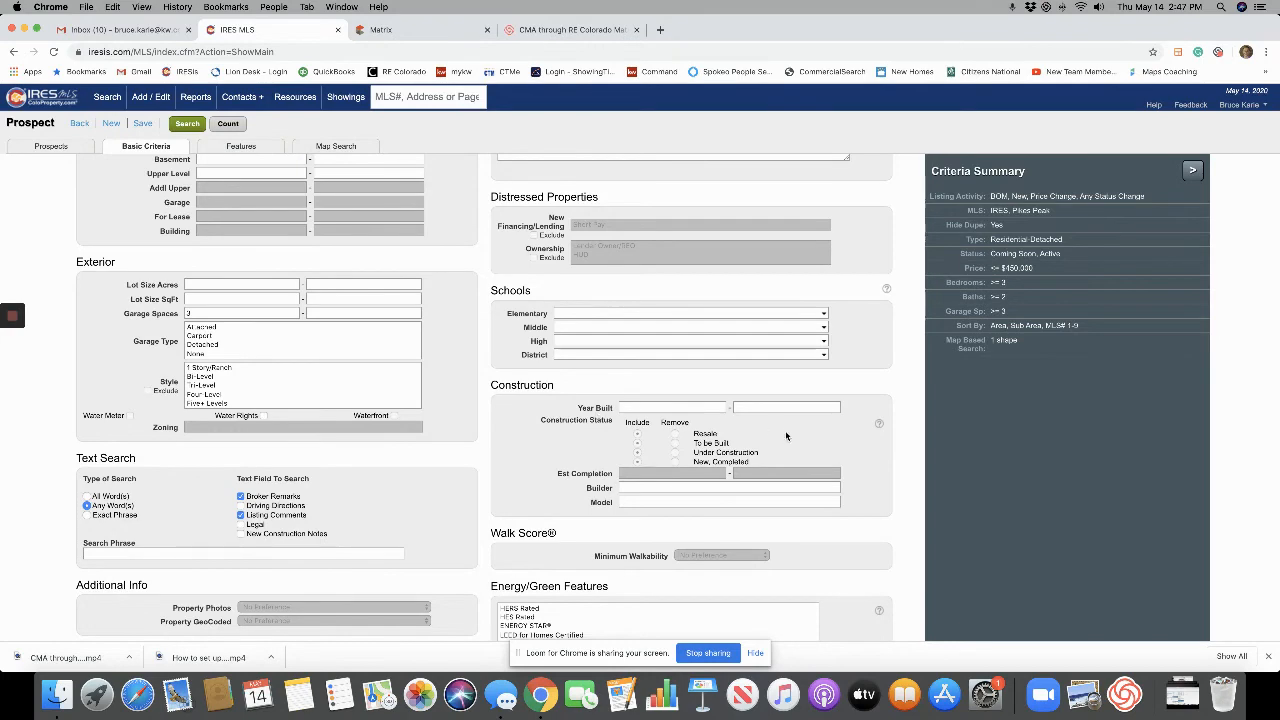
scroll(785, 430, down, 1)
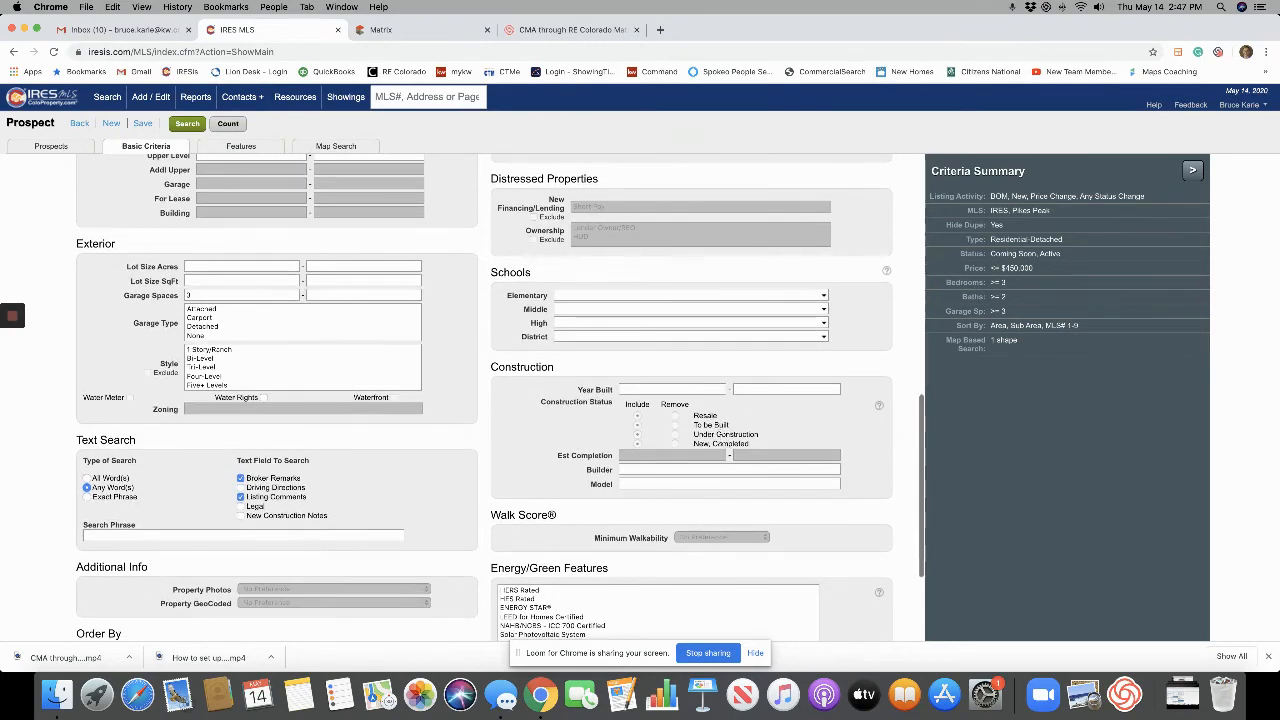
scroll(684, 468, down, 8)
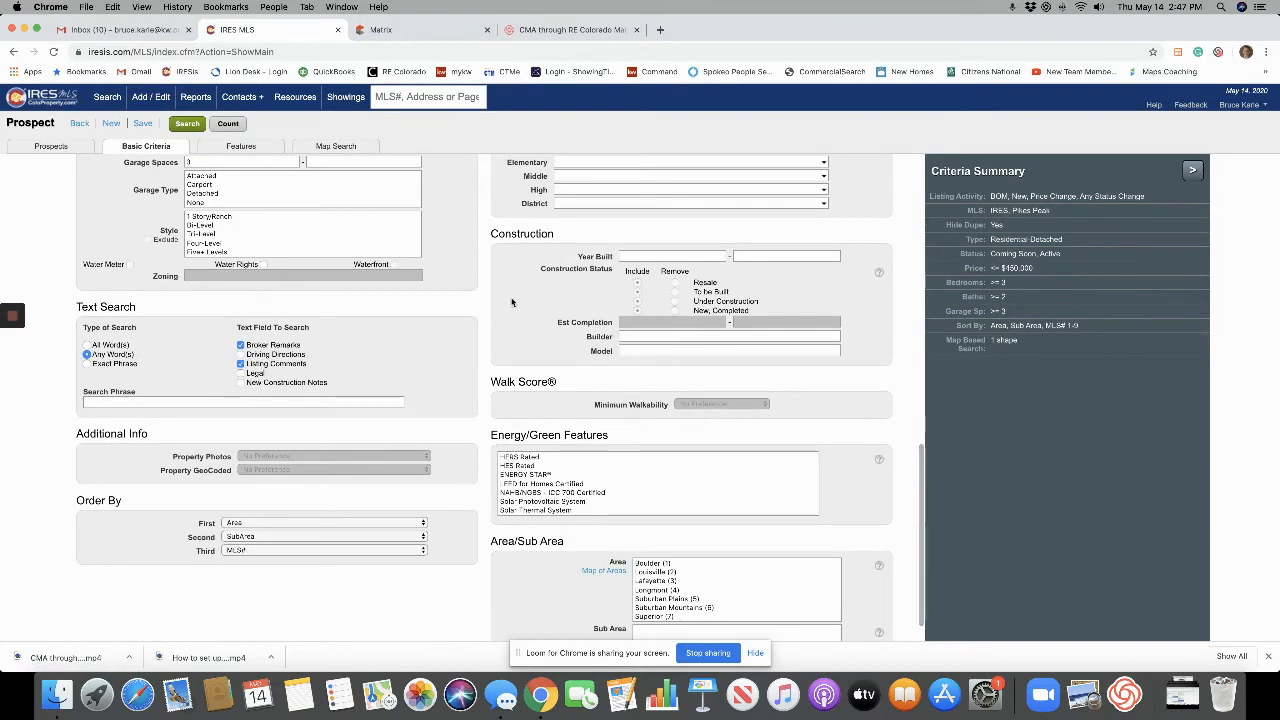
scroll(511, 302, down, 1)
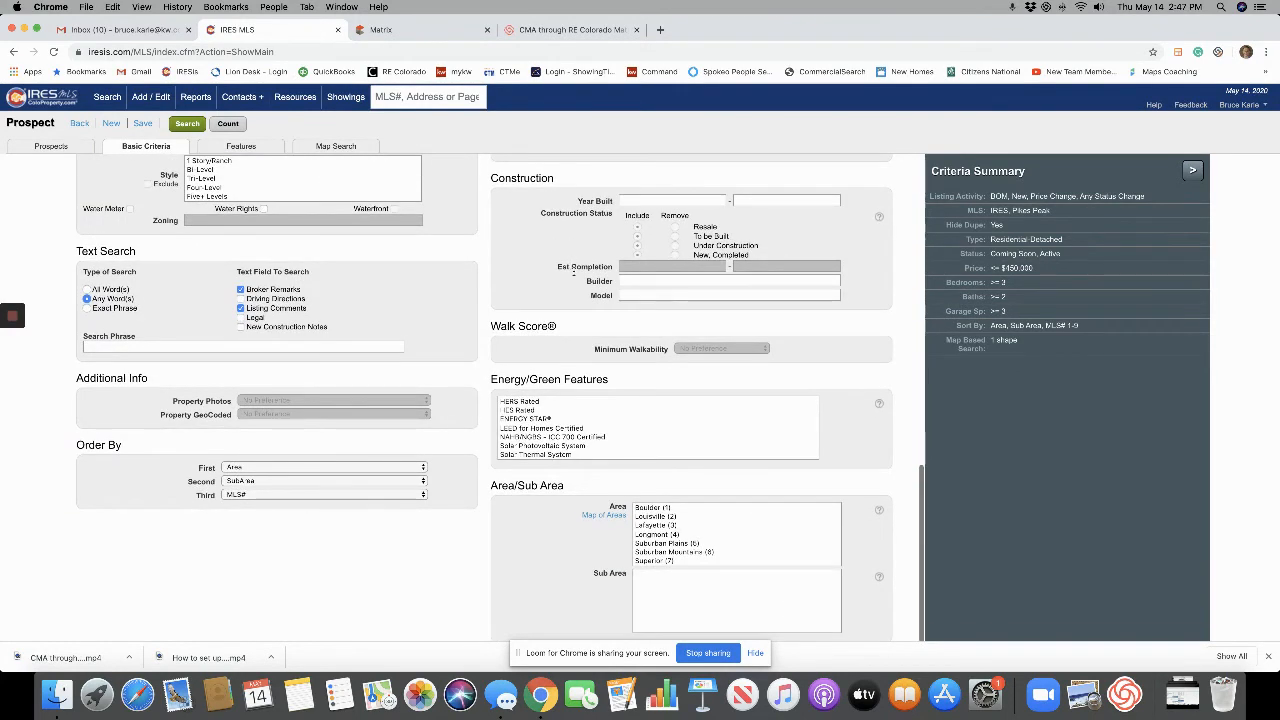
scroll(342, 228, up, 15)
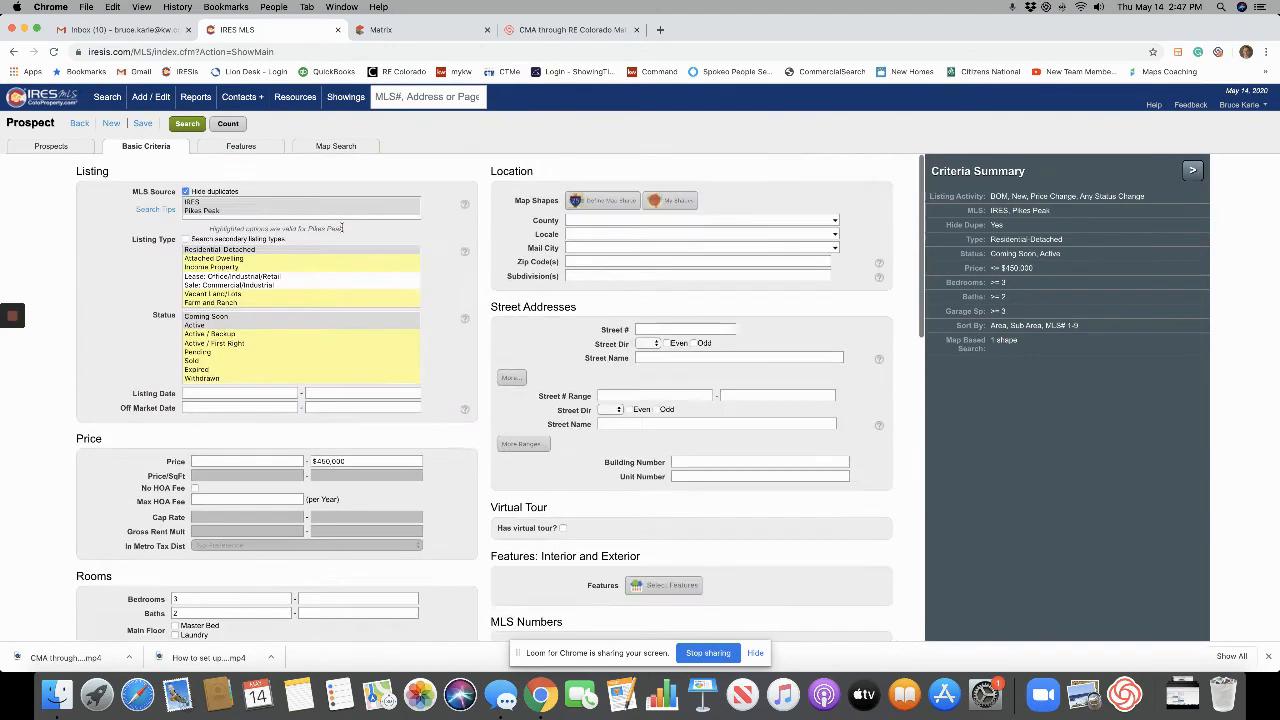
Switch the prospect search to its Features criteria tab.
click(241, 147)
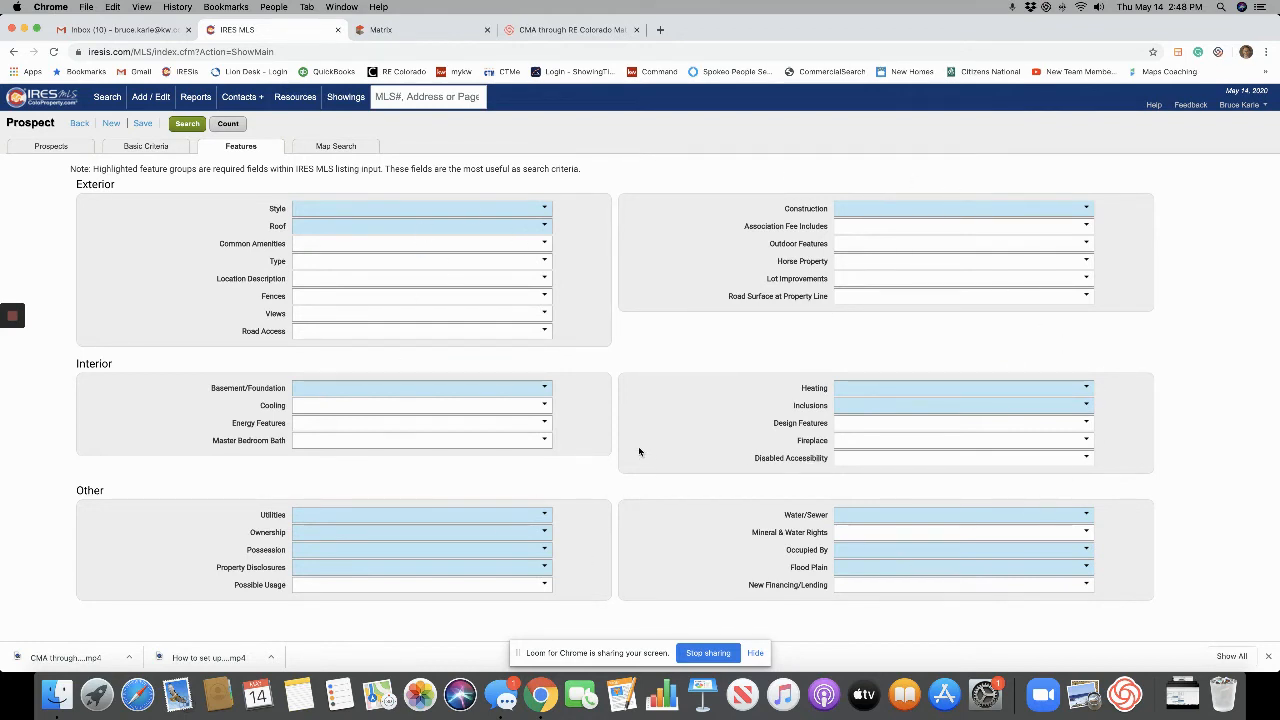
Mark Mobile, Modular and Manufactured Home as Must Not Have under Type, then go back to Map Search.
click(372, 265)
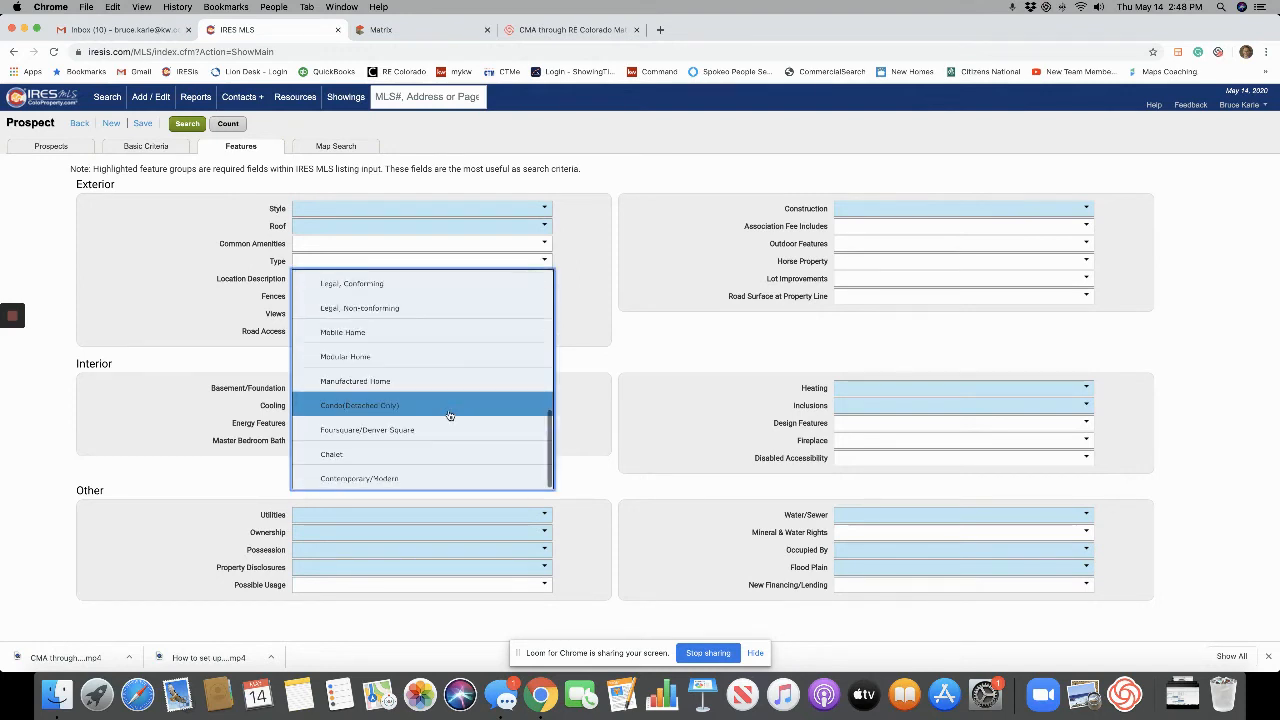
click(440, 385)
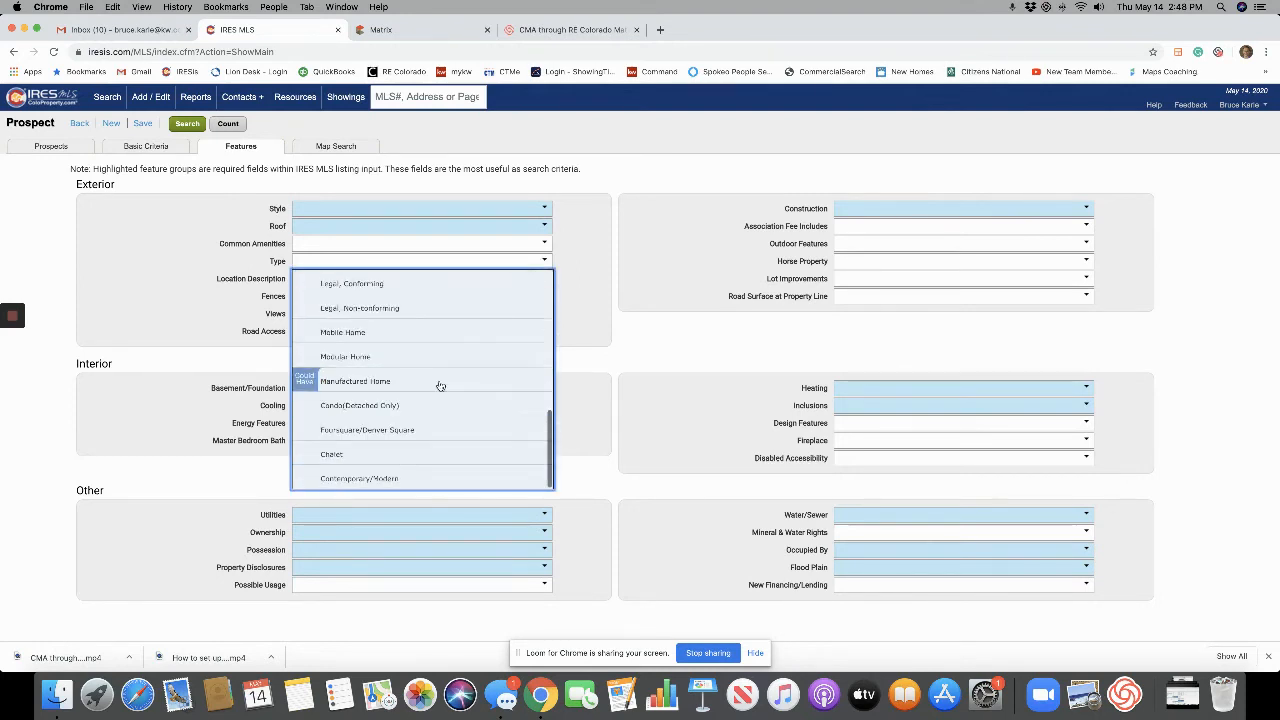
click(440, 385)
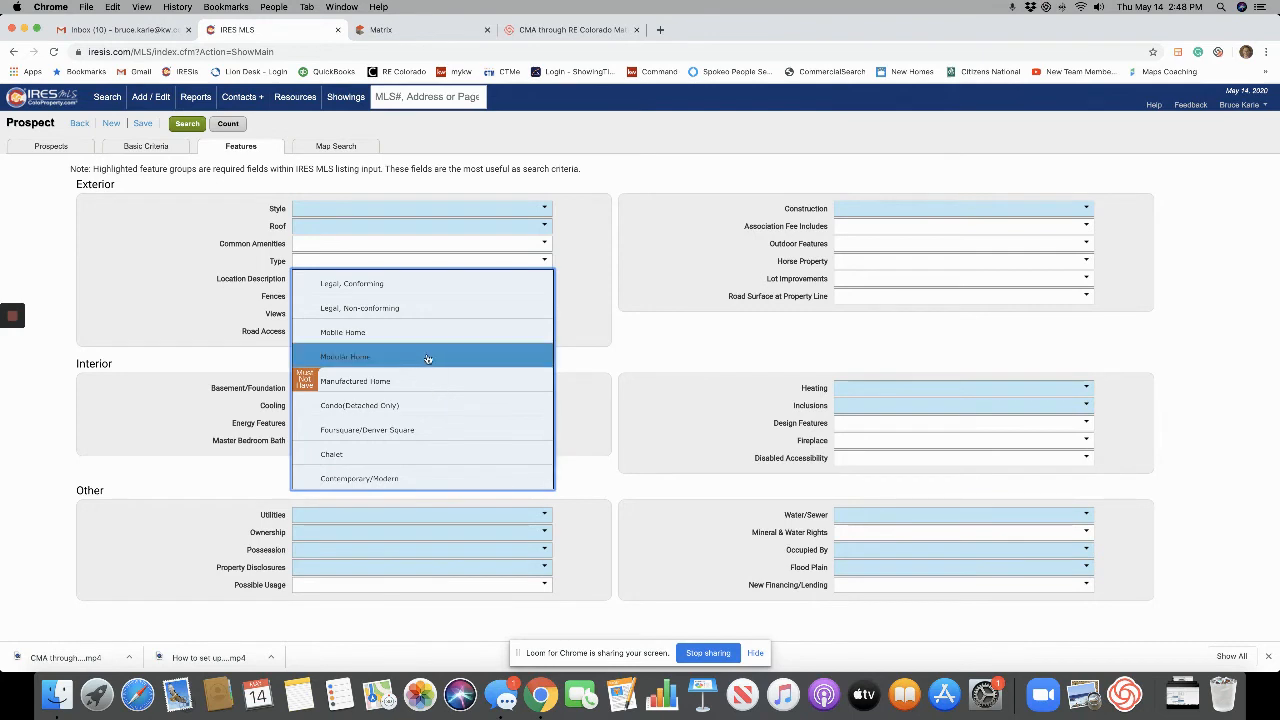
double_click(424, 358)
click(420, 339)
click(420, 339)
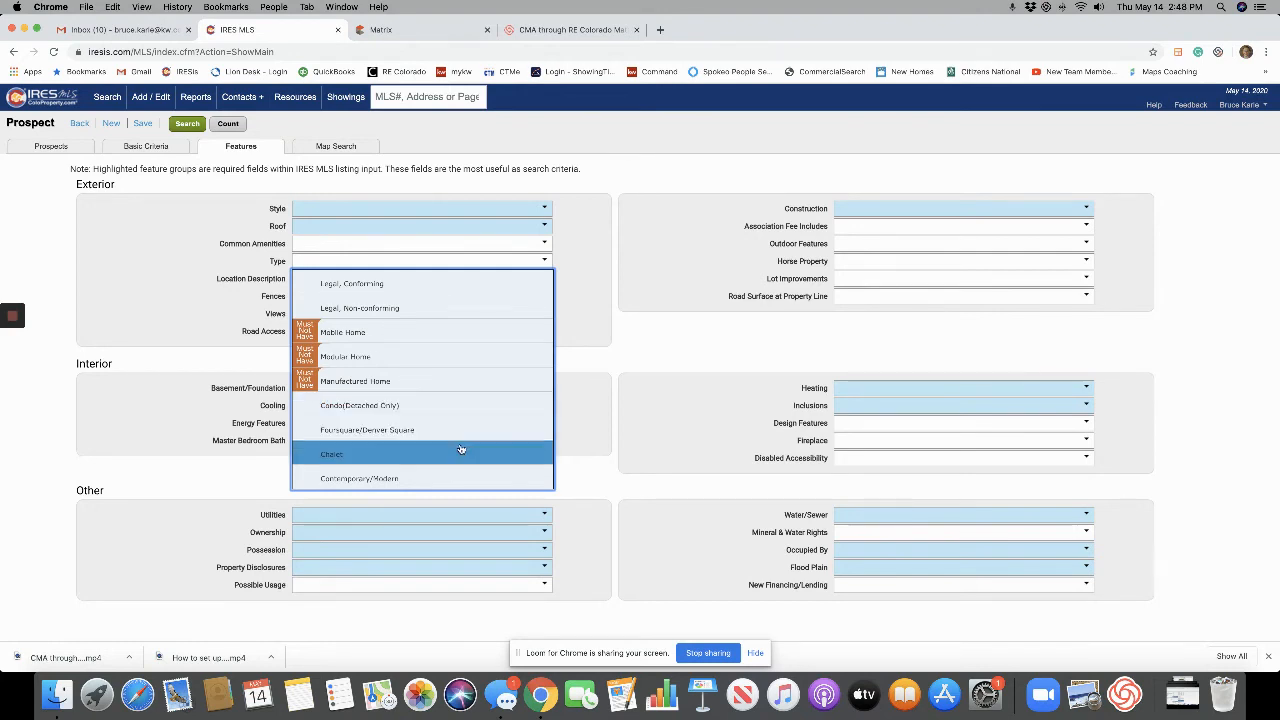
click(412, 380)
click(412, 380)
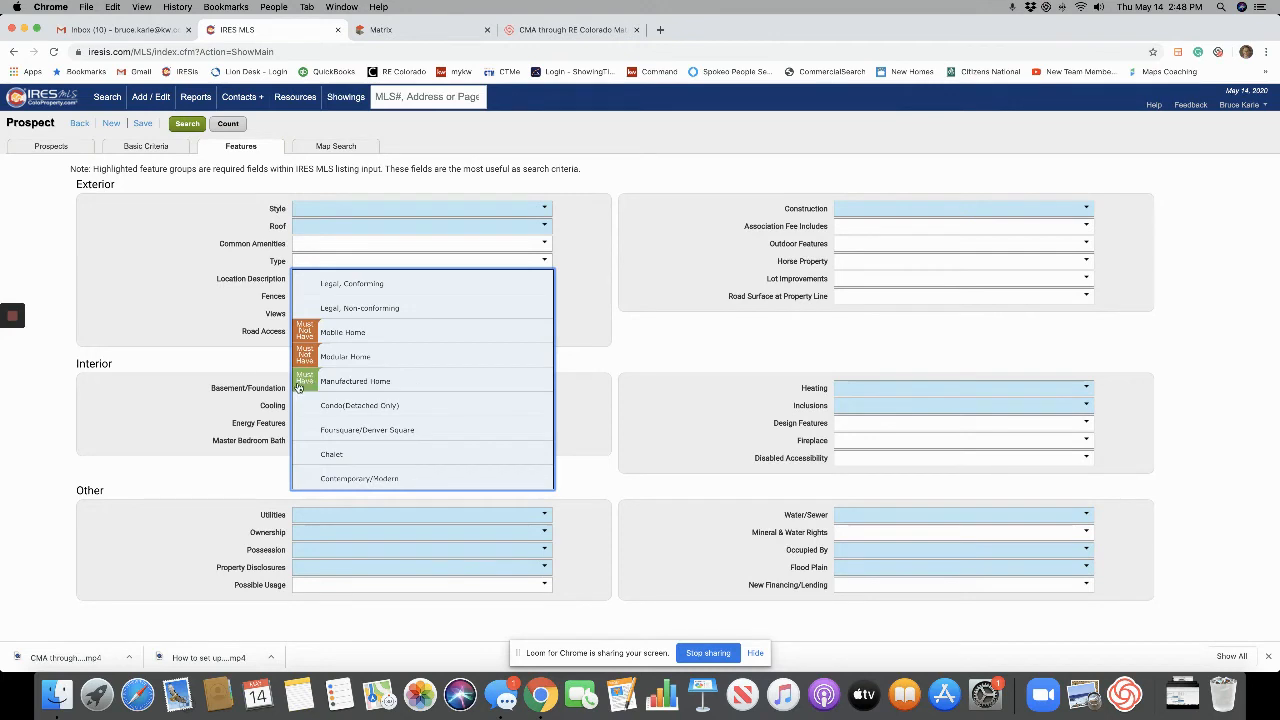
click(378, 387)
click(380, 384)
click(621, 322)
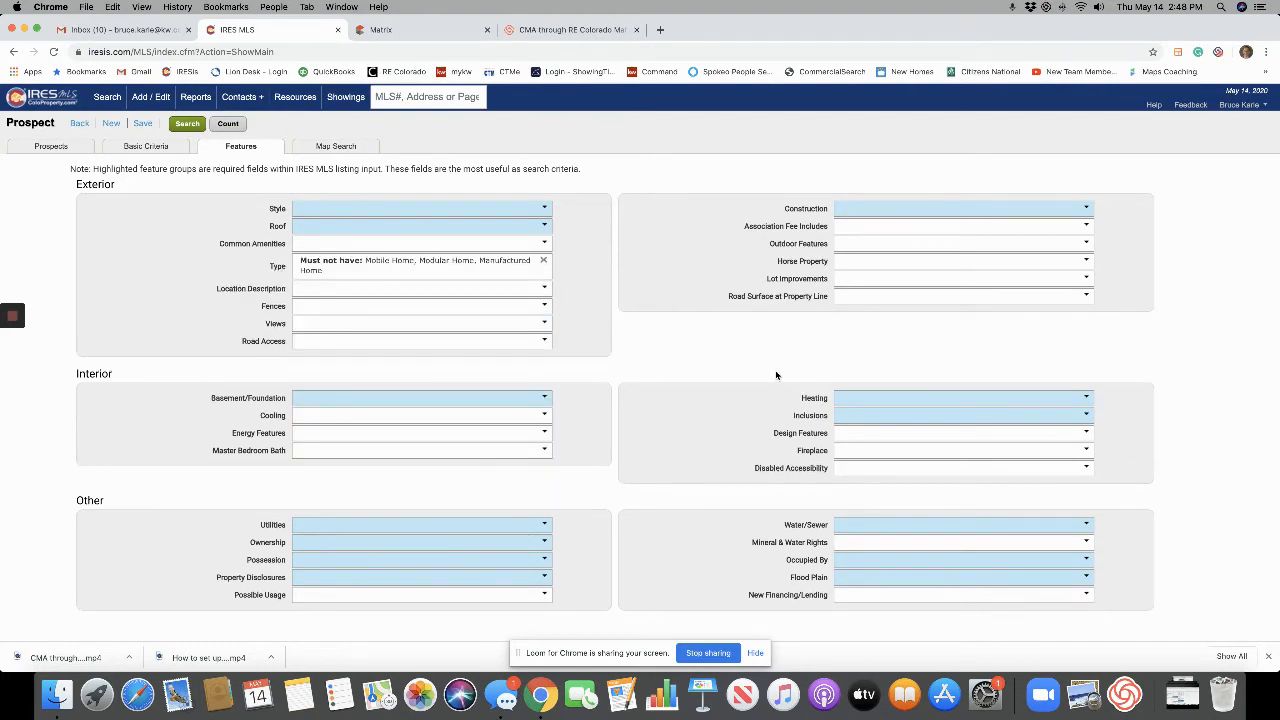
click(338, 146)
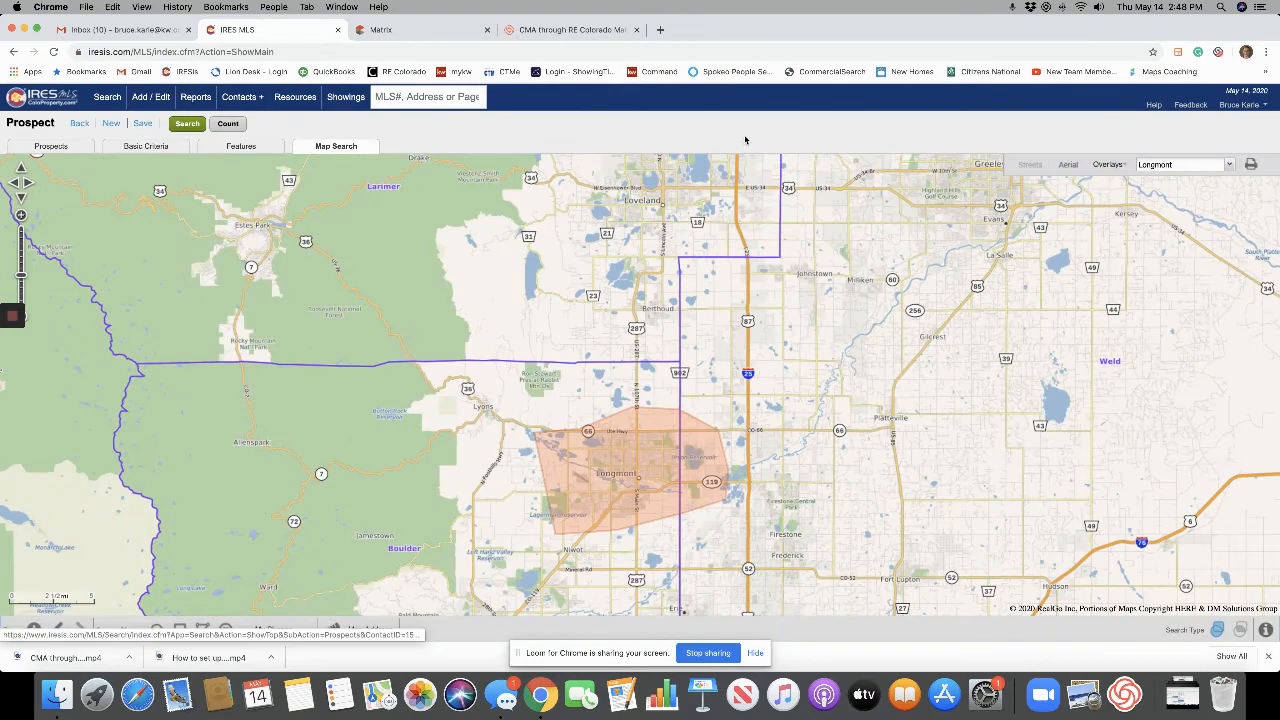
Run Count (0 listings match), review the Prospects tab settings, and return to Basic Criteria.
click(229, 124)
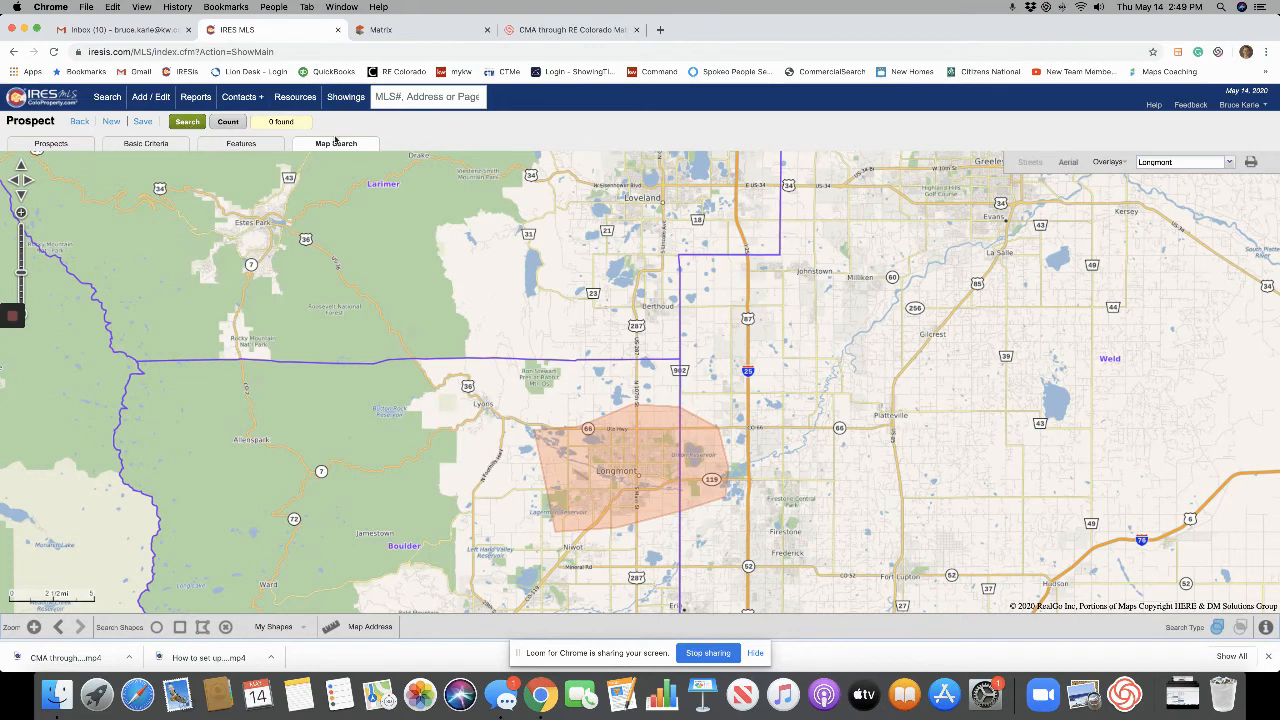
click(54, 144)
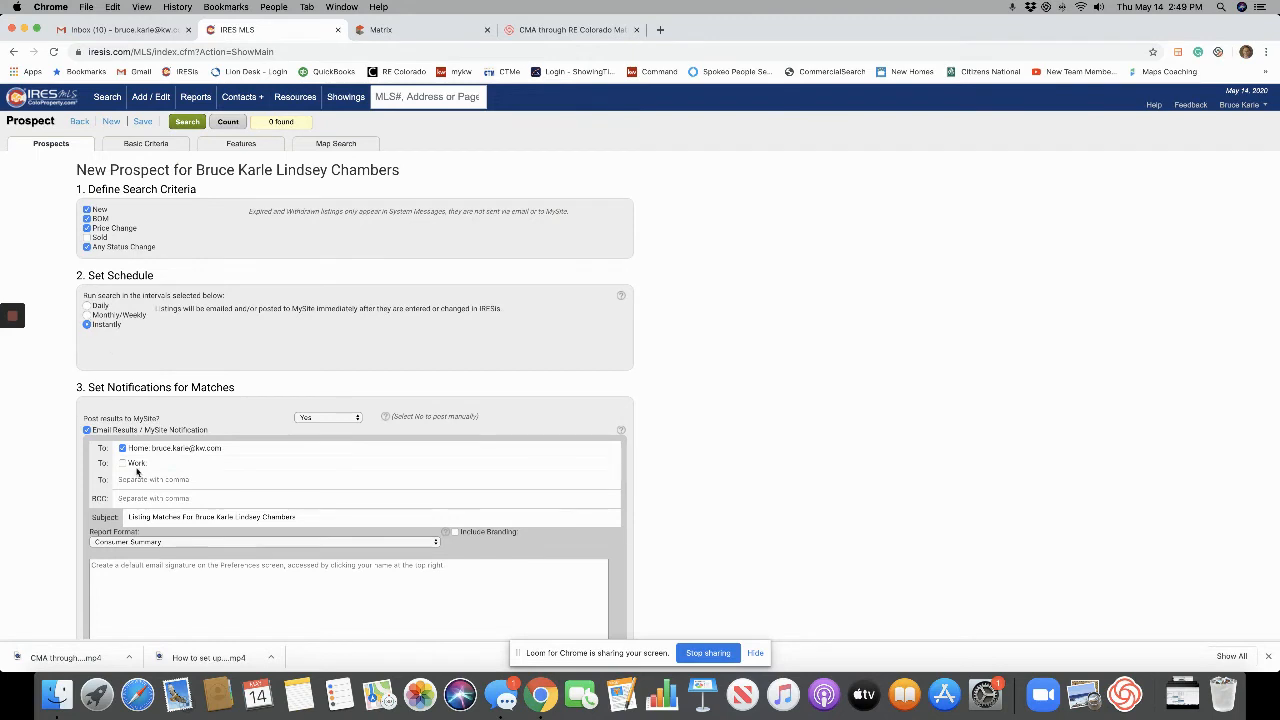
scroll(190, 497, down, 3)
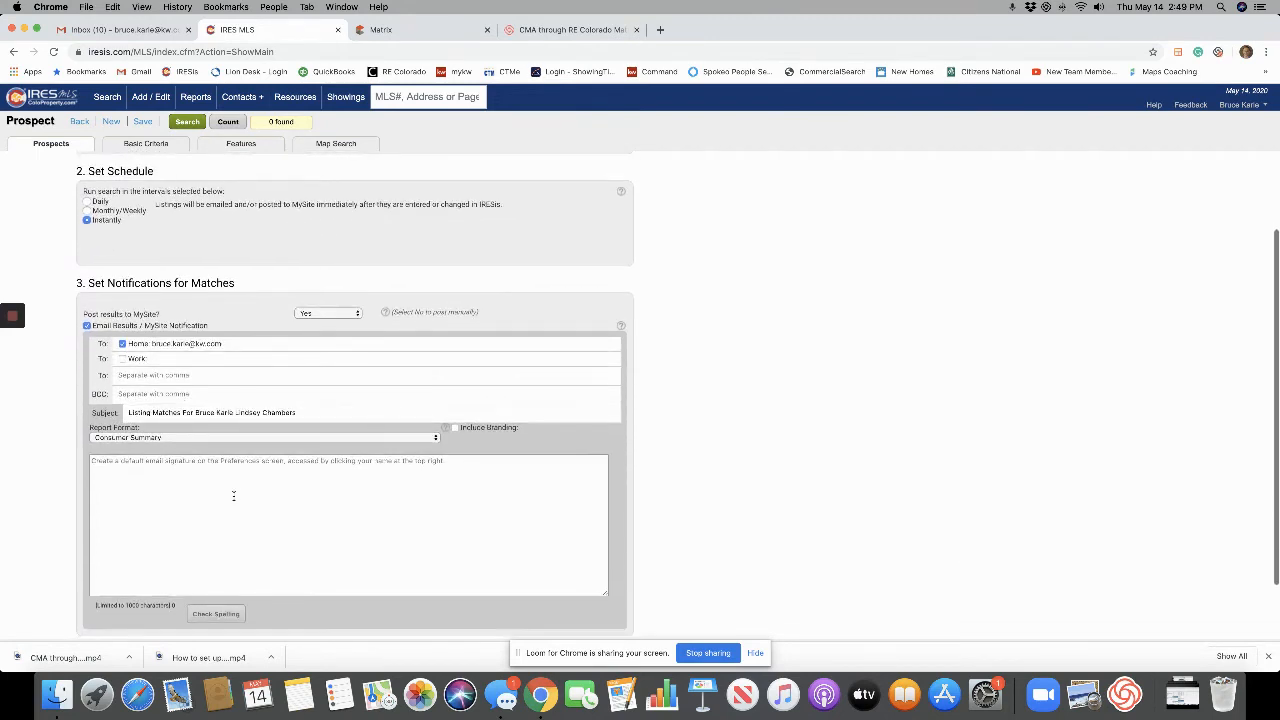
scroll(219, 394, up, 3)
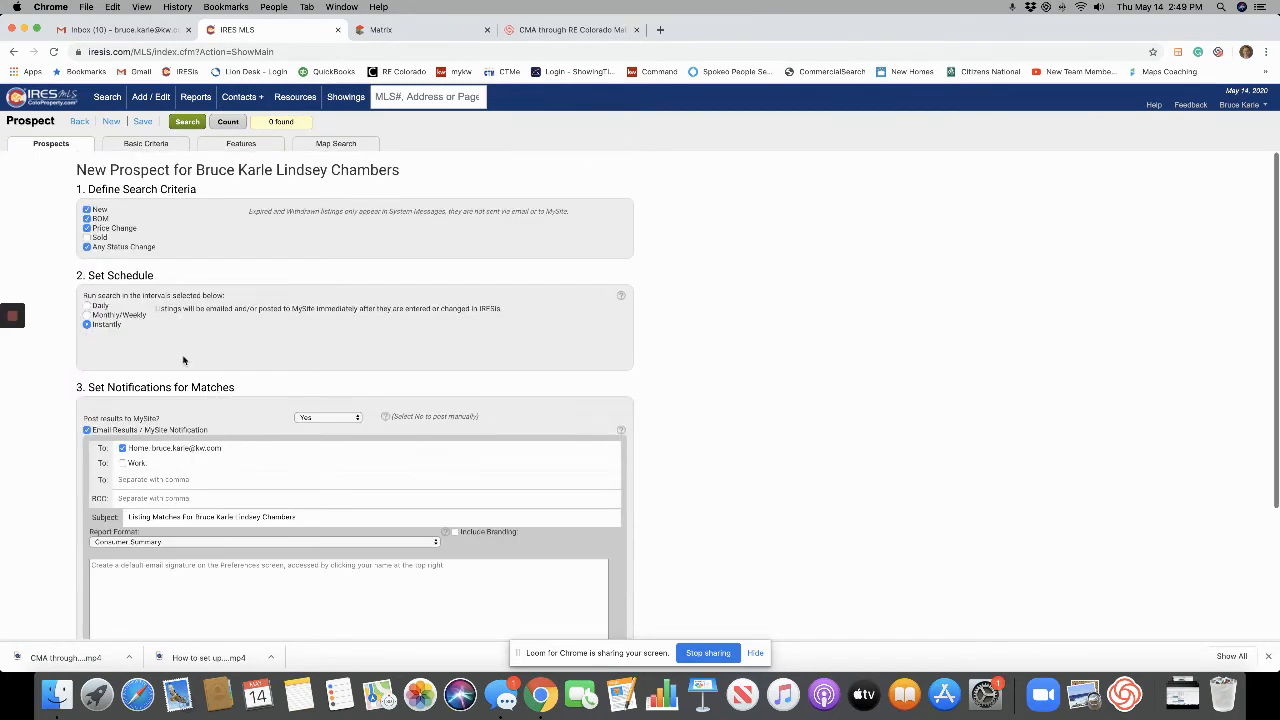
click(170, 143)
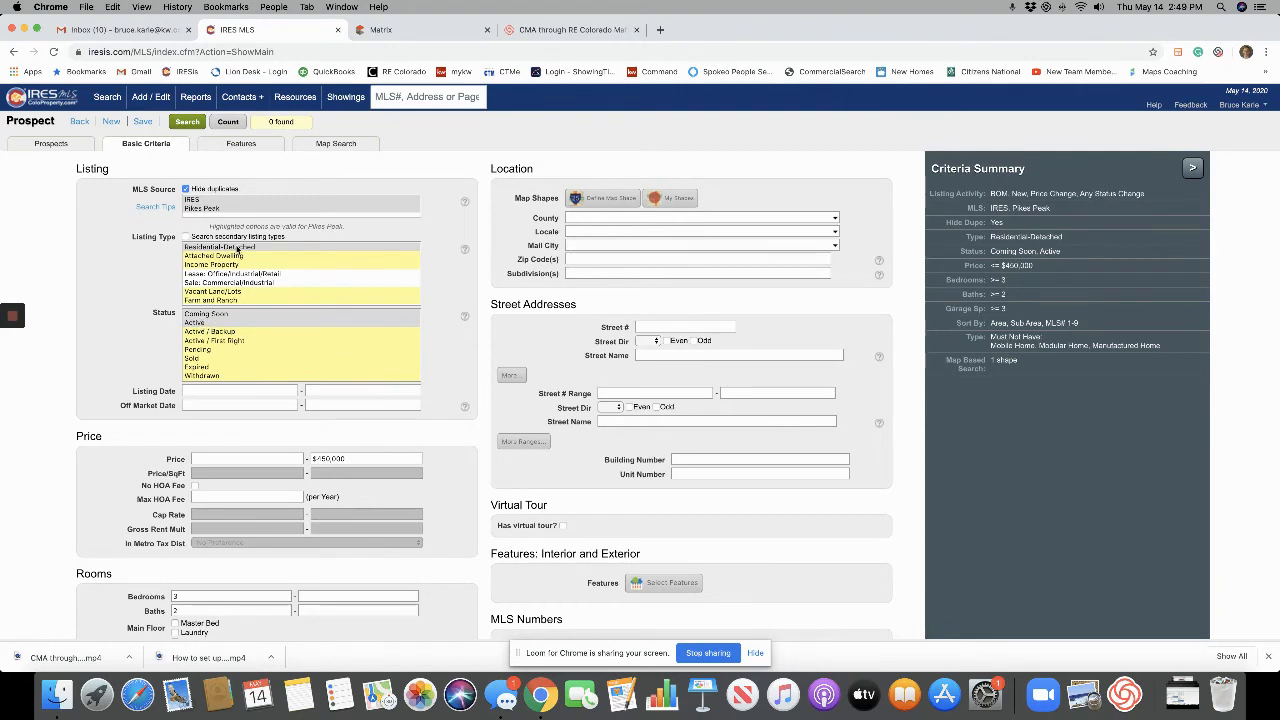
Lower minimum garage spaces from 3 to 2 for 13 matches, then recount on the Features criteria.
scroll(409, 363, down, 5)
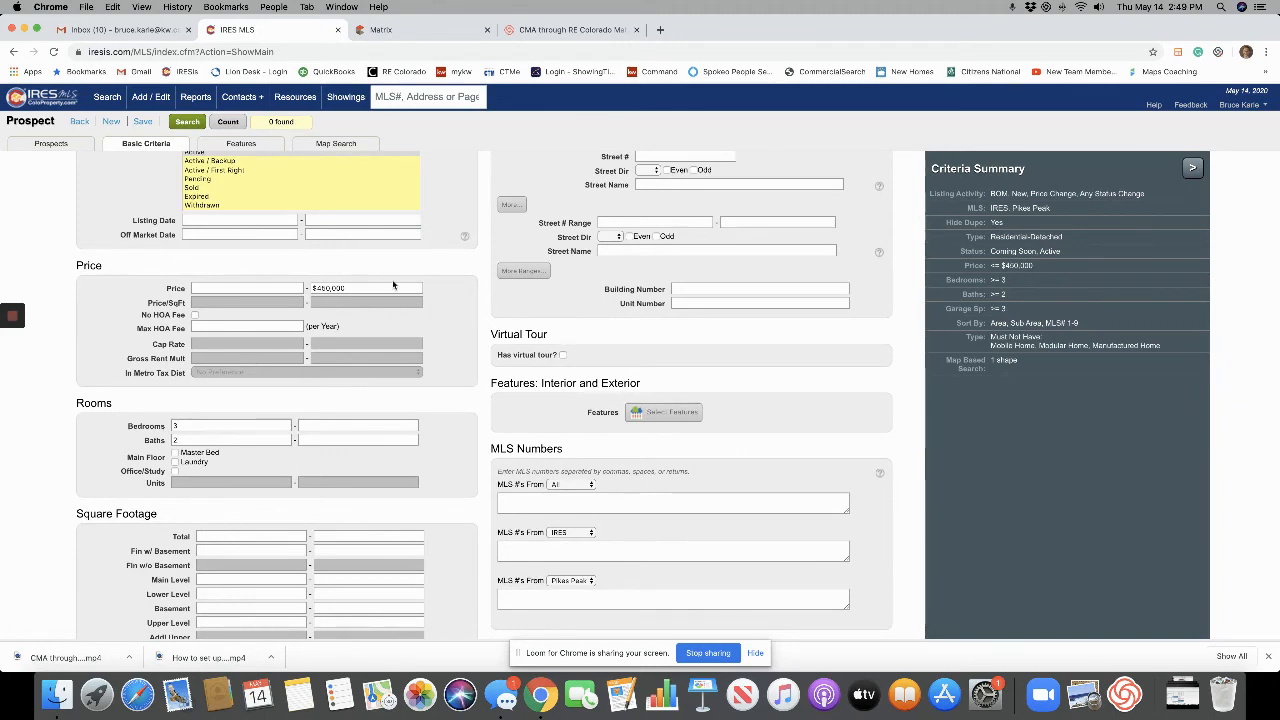
scroll(470, 380, down, 10)
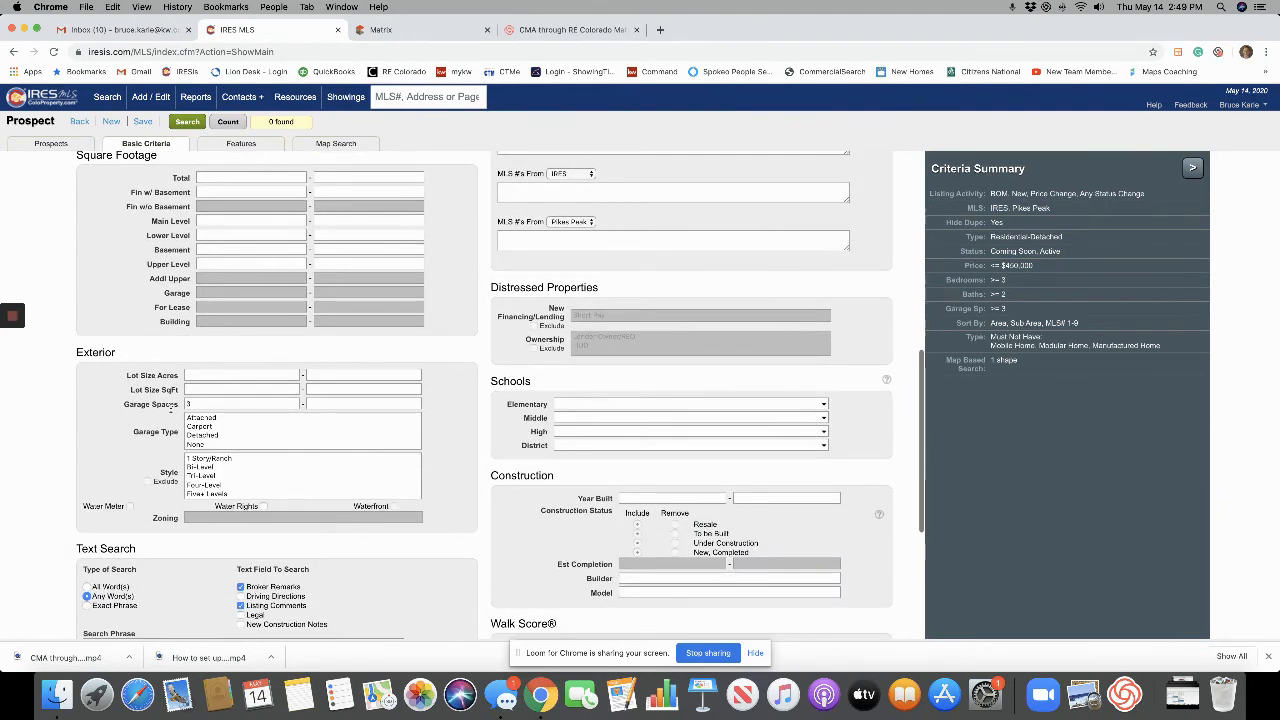
click(220, 403)
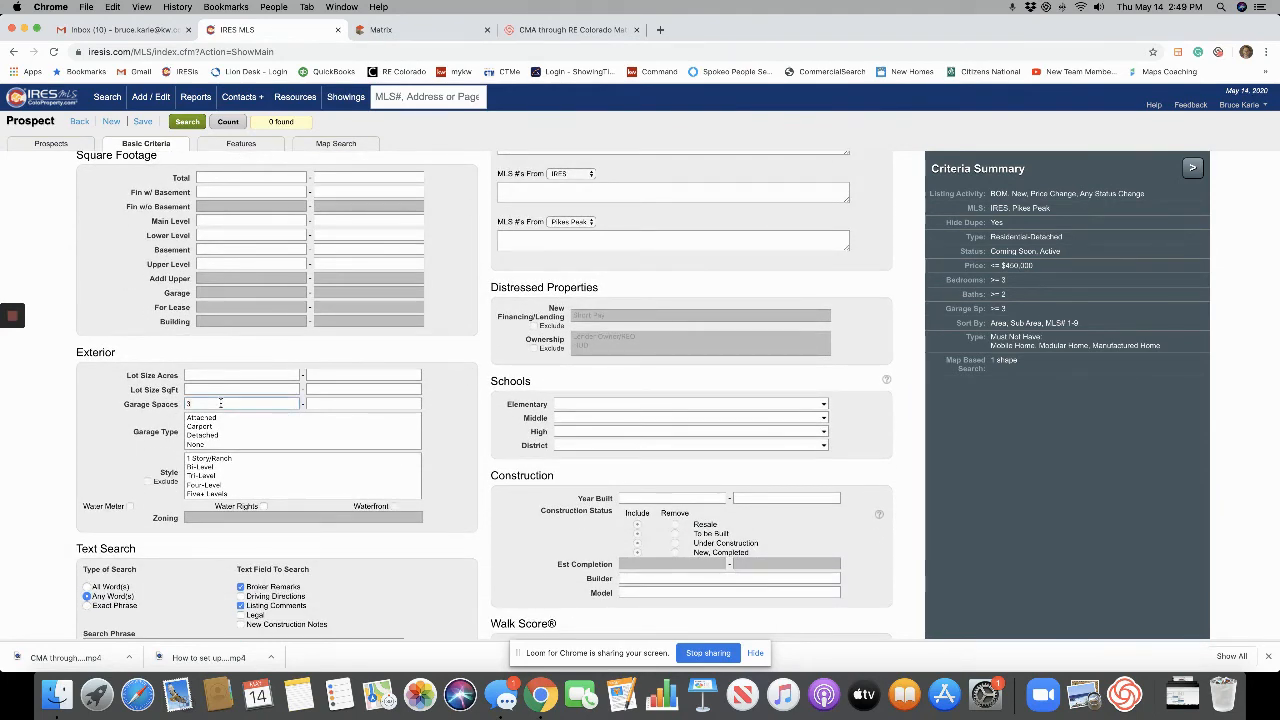
text(2)
click(228, 122)
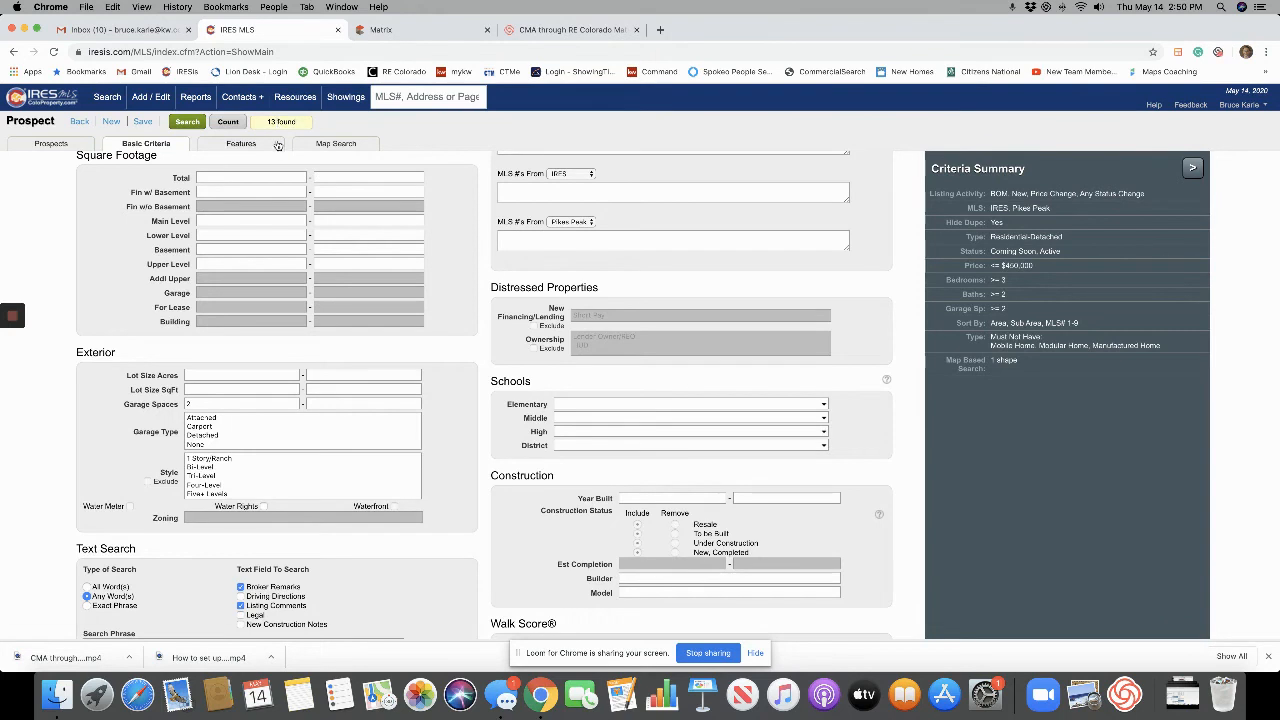
click(241, 144)
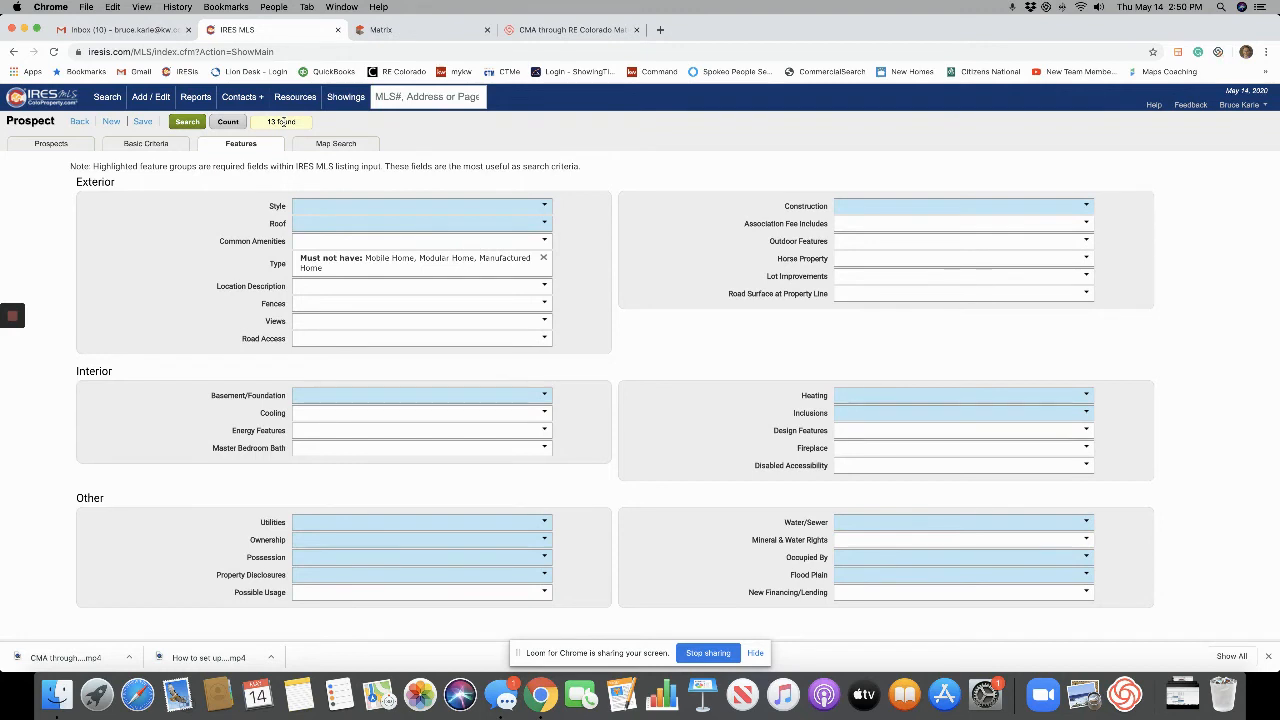
click(234, 124)
click(190, 123)
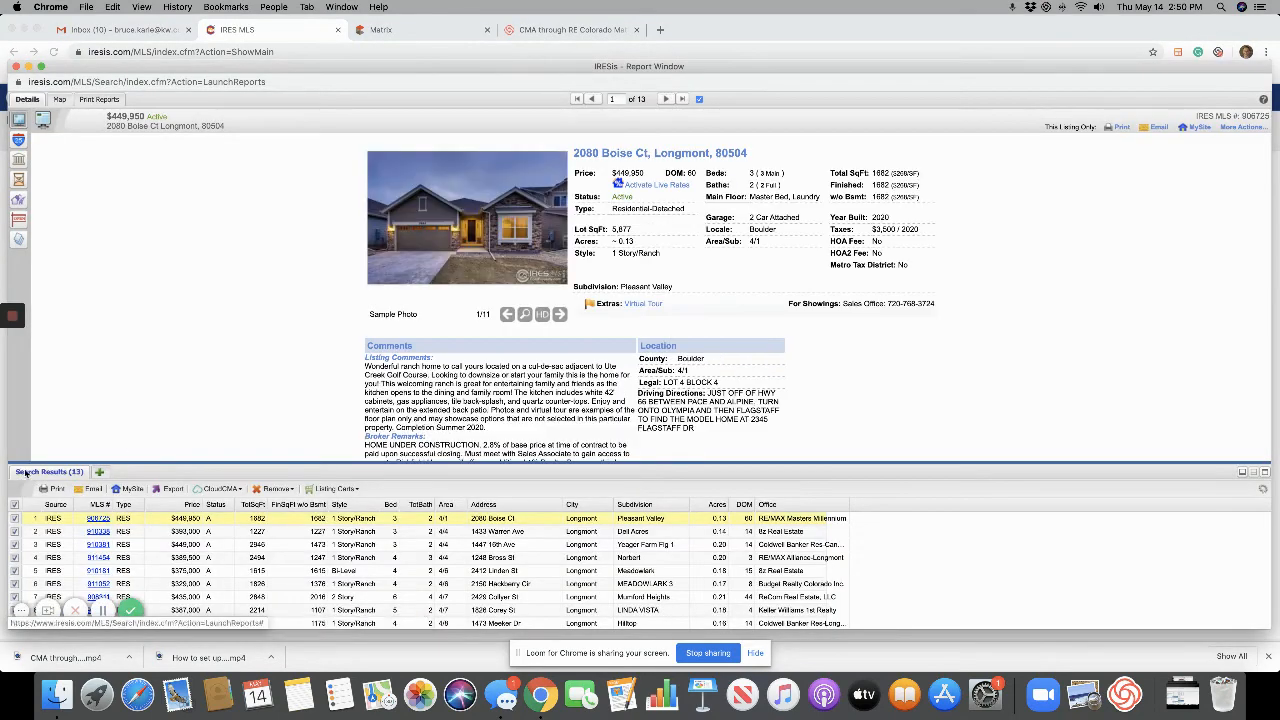
scroll(100, 550, down, 3)
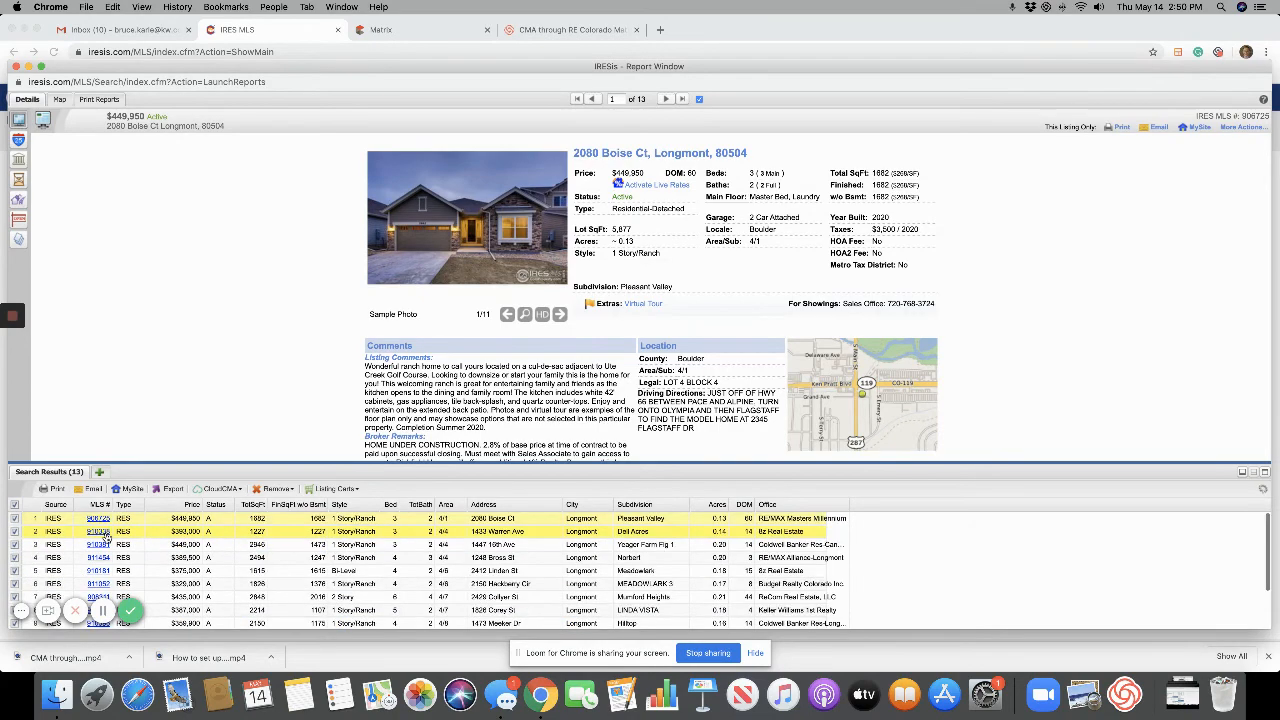
click(665, 99)
click(664, 102)
click(664, 102)
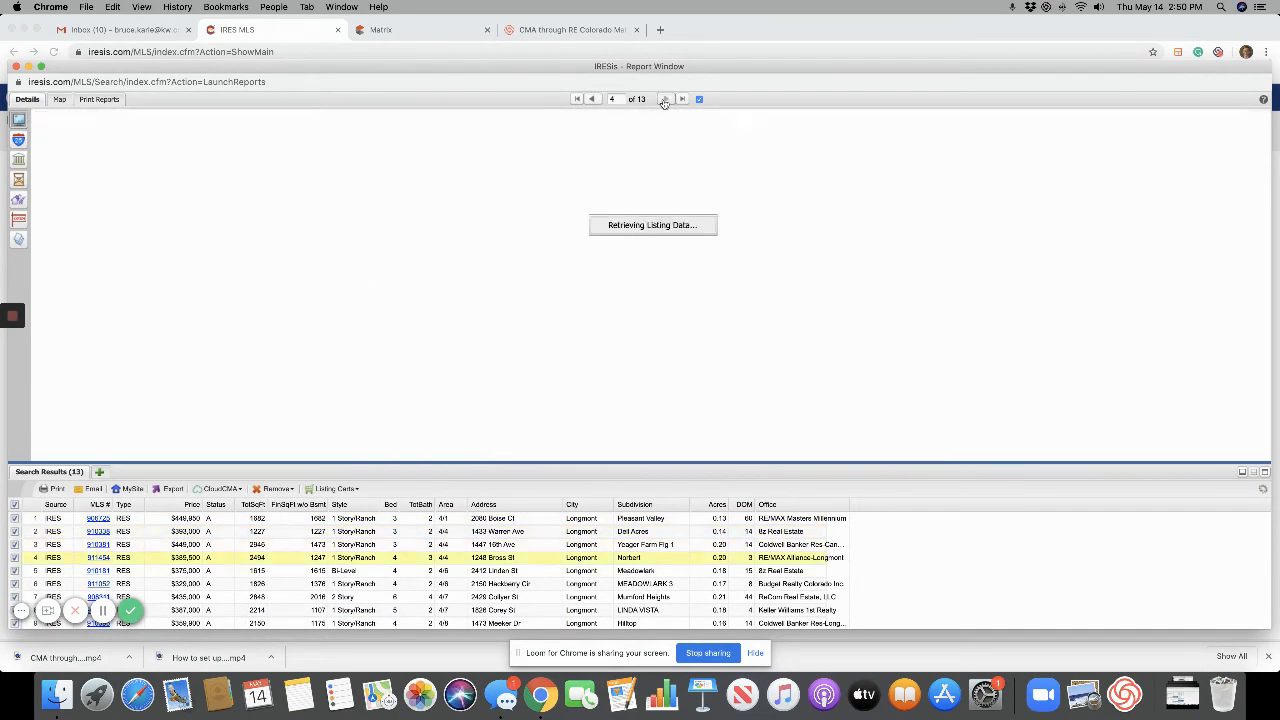
click(664, 102)
click(664, 102)
click(664, 102)
click(664, 102)
click(664, 102)
click(664, 102)
click(664, 102)
click(664, 102)
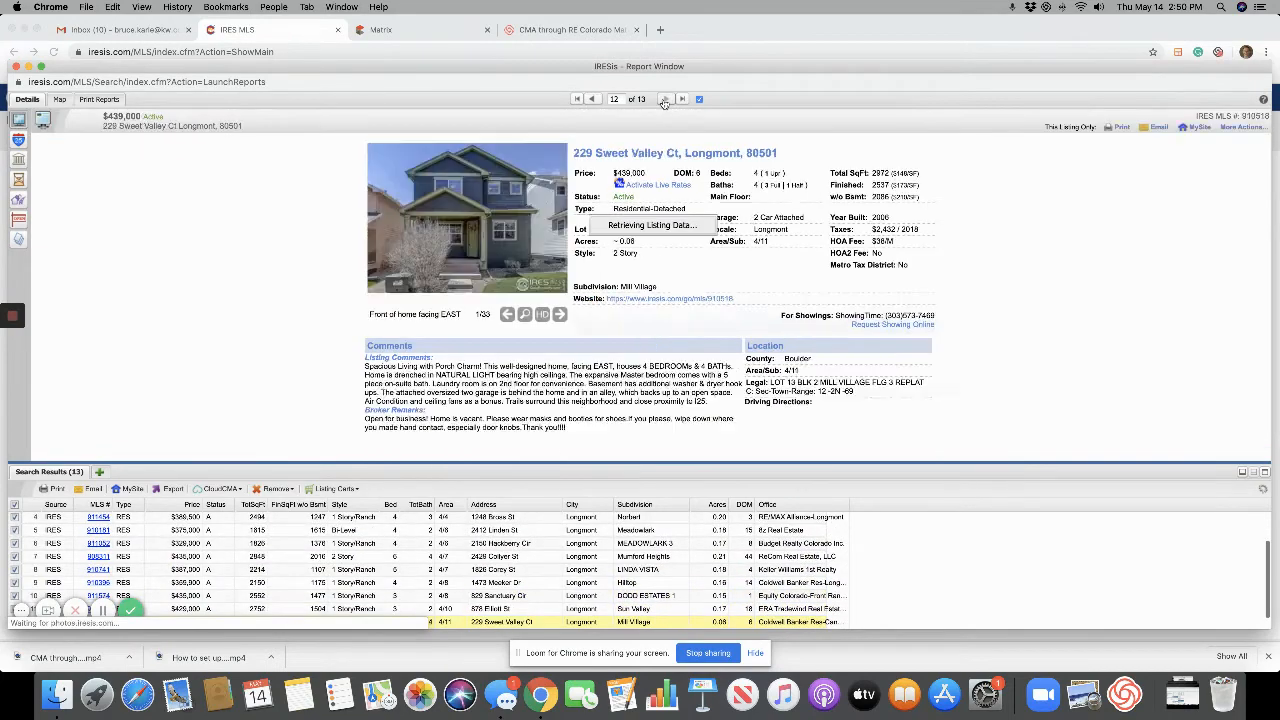
click(664, 102)
click(664, 102)
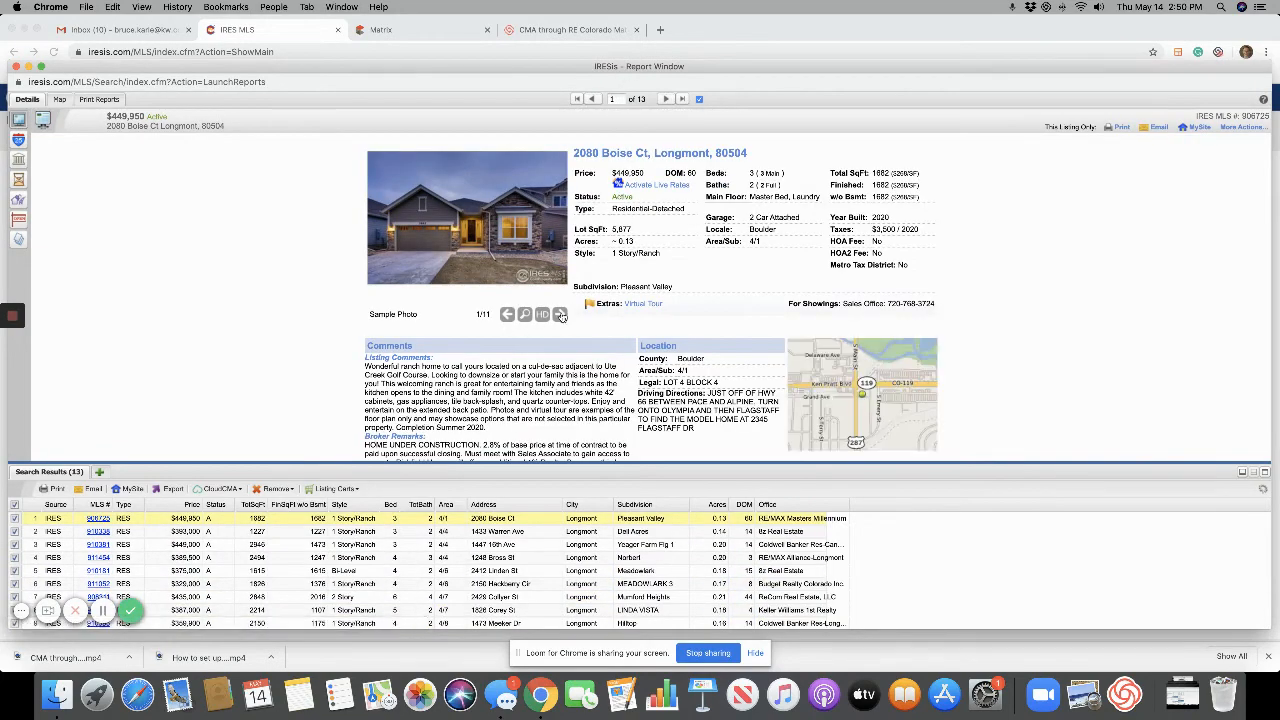
click(559, 314)
click(559, 314)
click(559, 314)
click(664, 99)
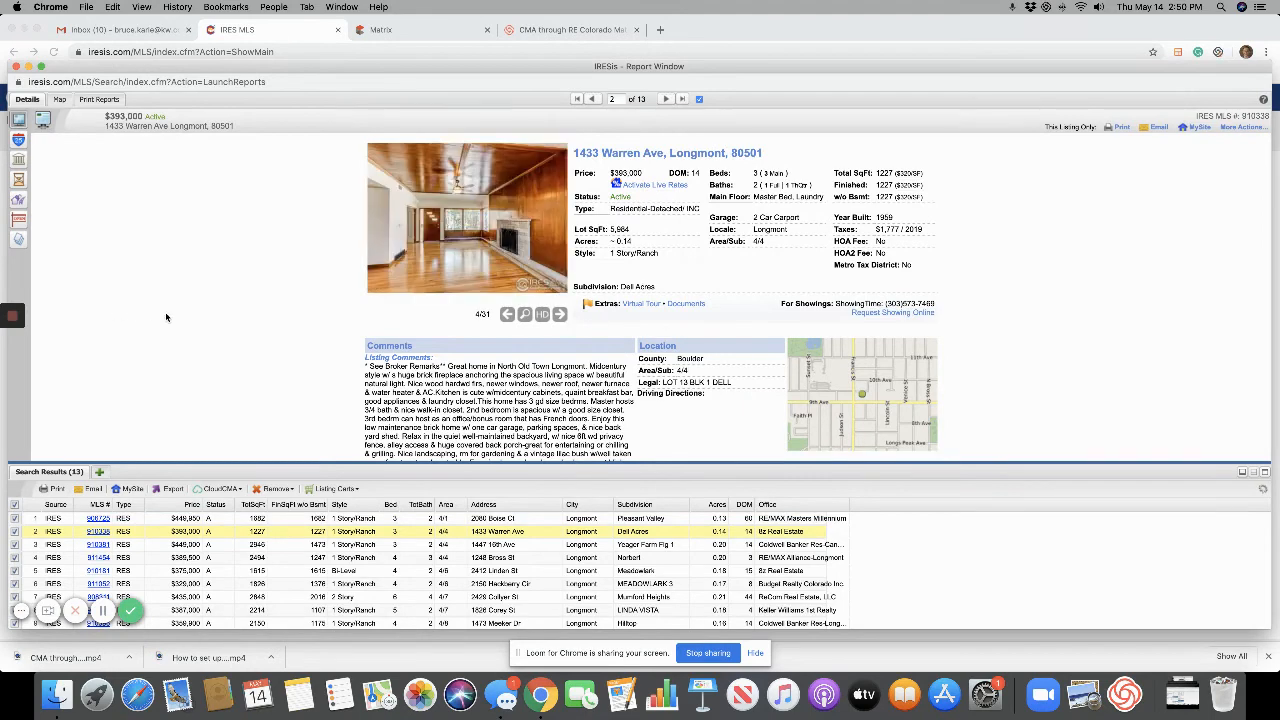
Reselect all 13 listings with the header checkbox.
scroll(166, 315, down, 2)
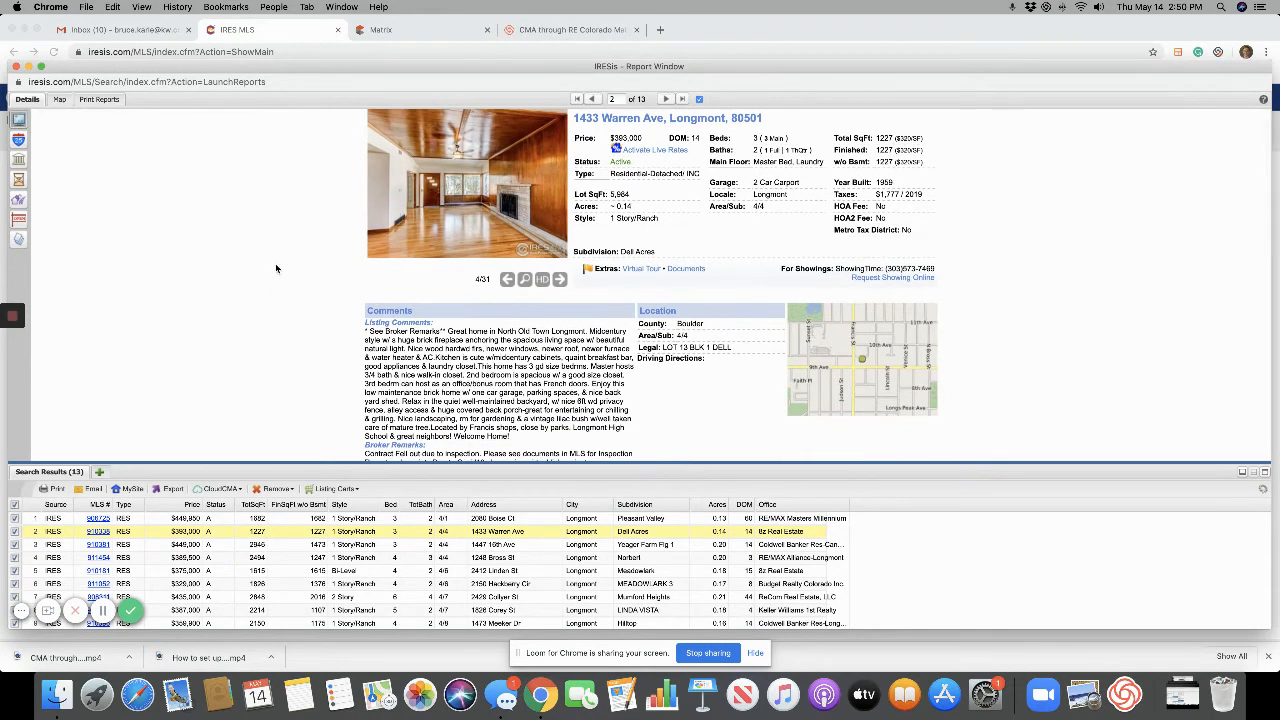
click(699, 101)
click(15, 531)
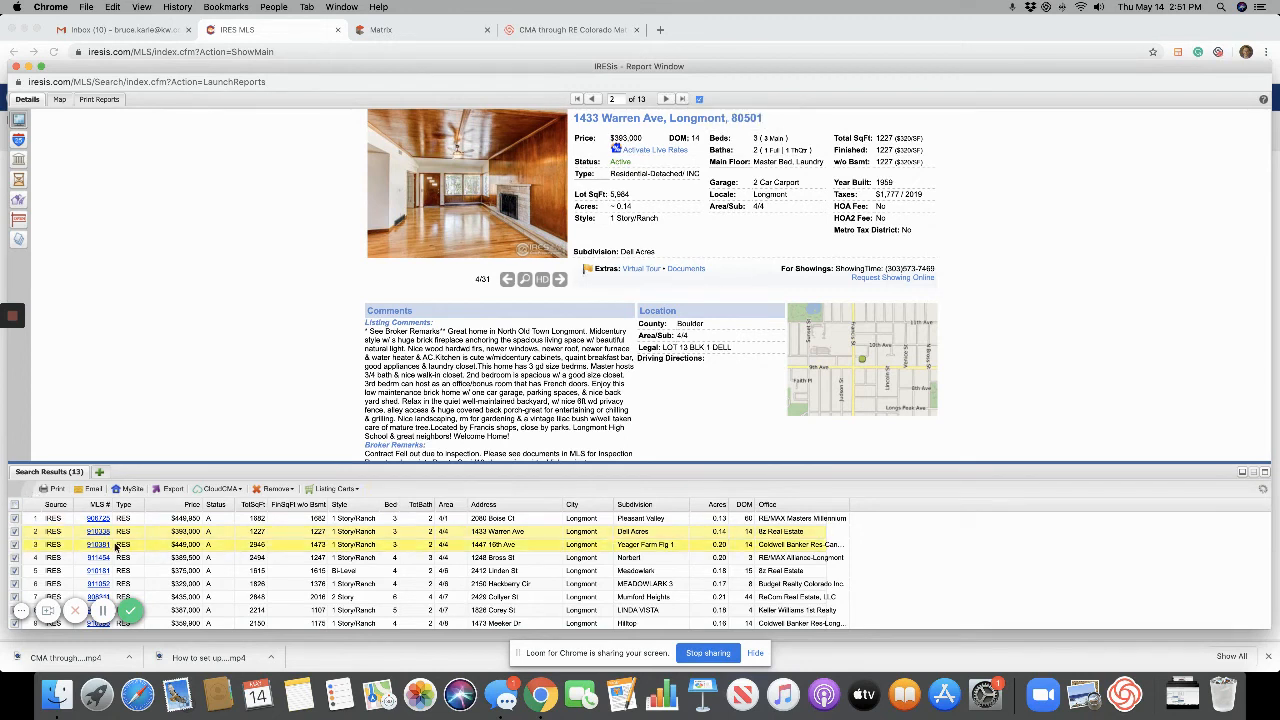
click(15, 506)
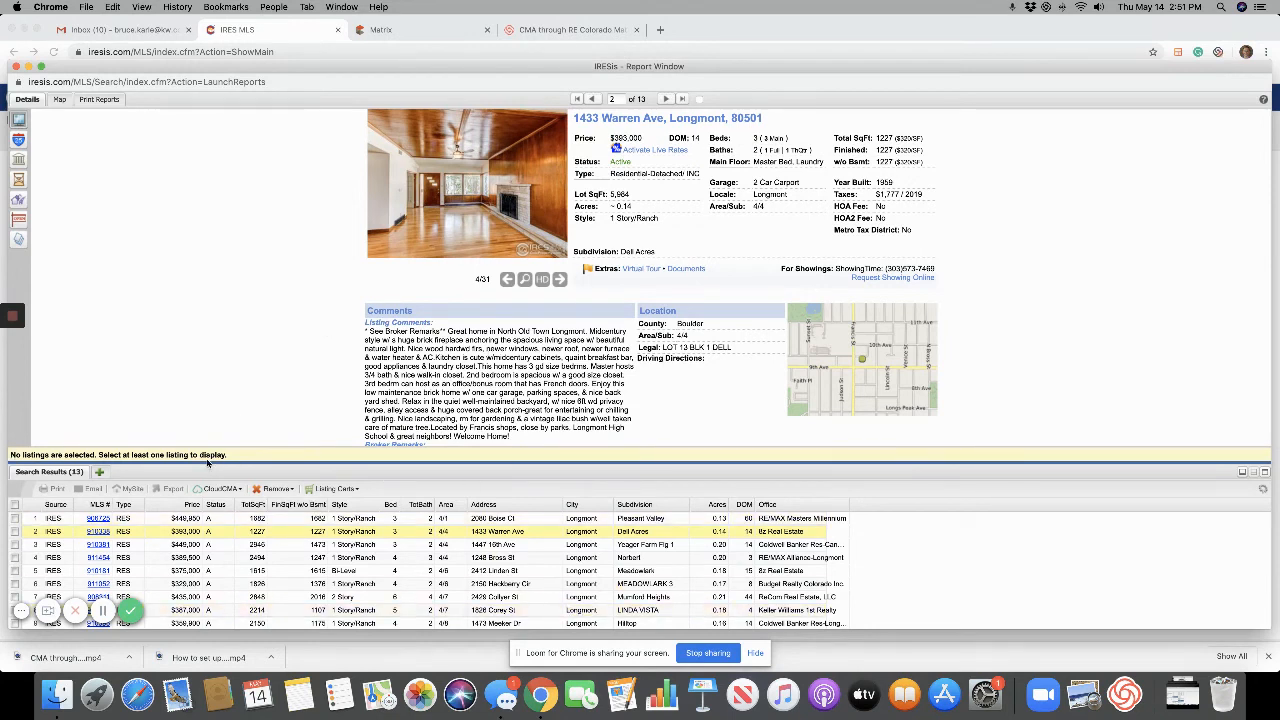
click(15, 505)
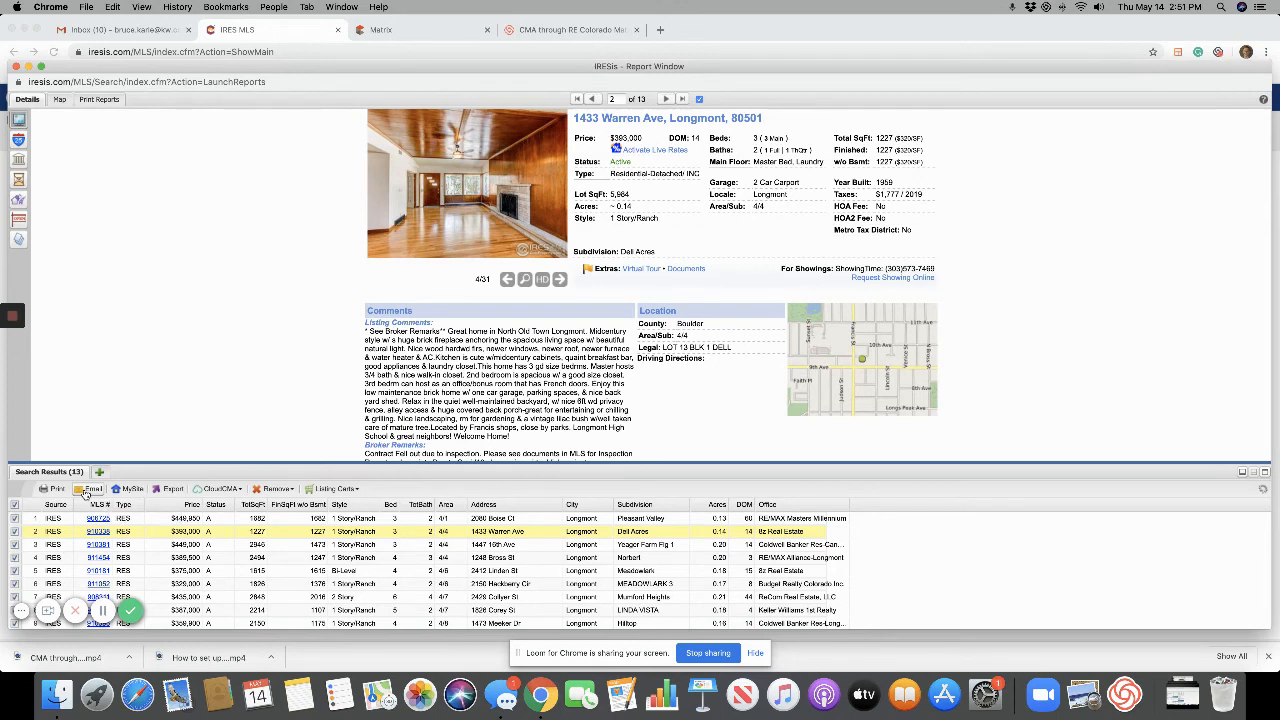
Send the 13 listings to the client's MySite, removing the agent's BCC and leaving the note empty.
click(135, 489)
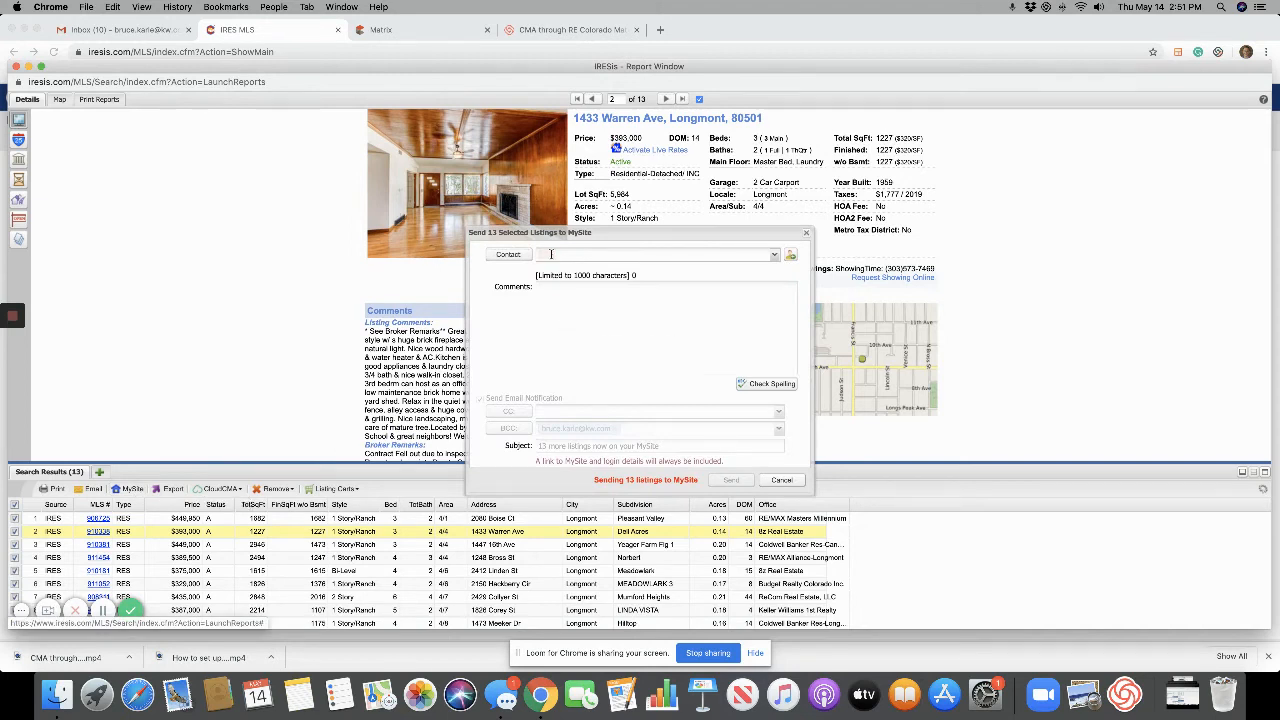
text(bruce)
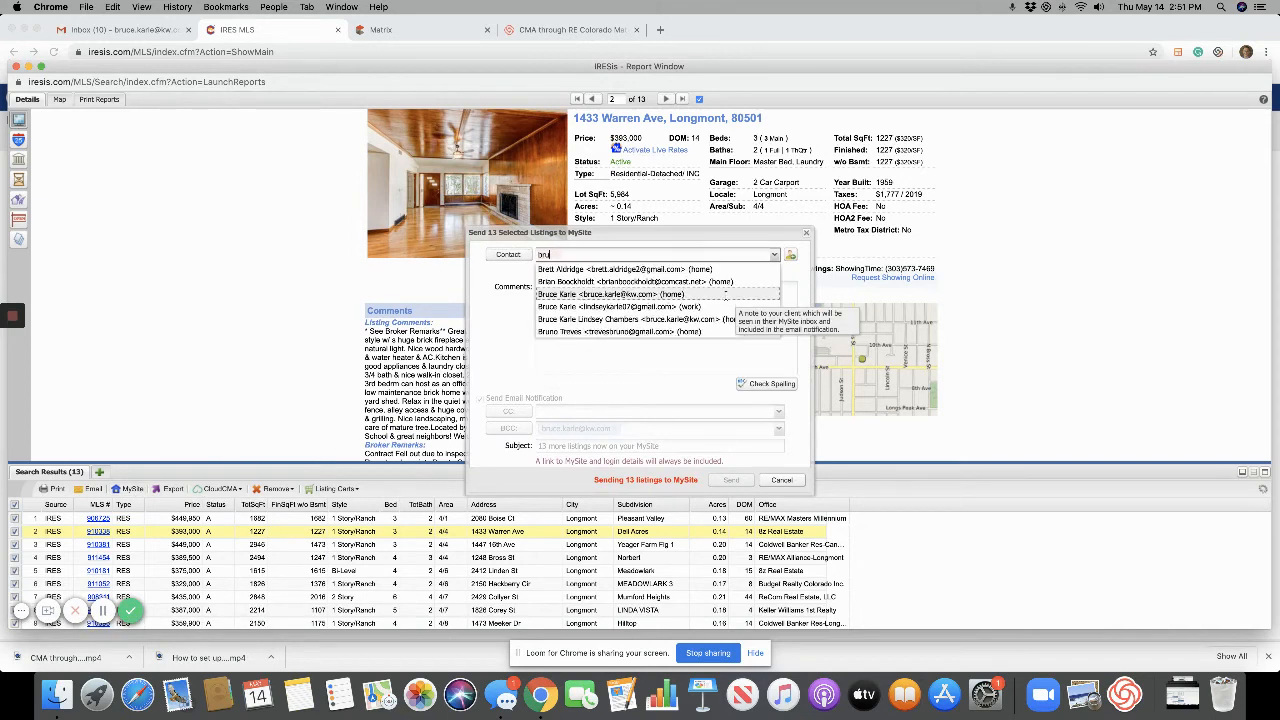
click(689, 294)
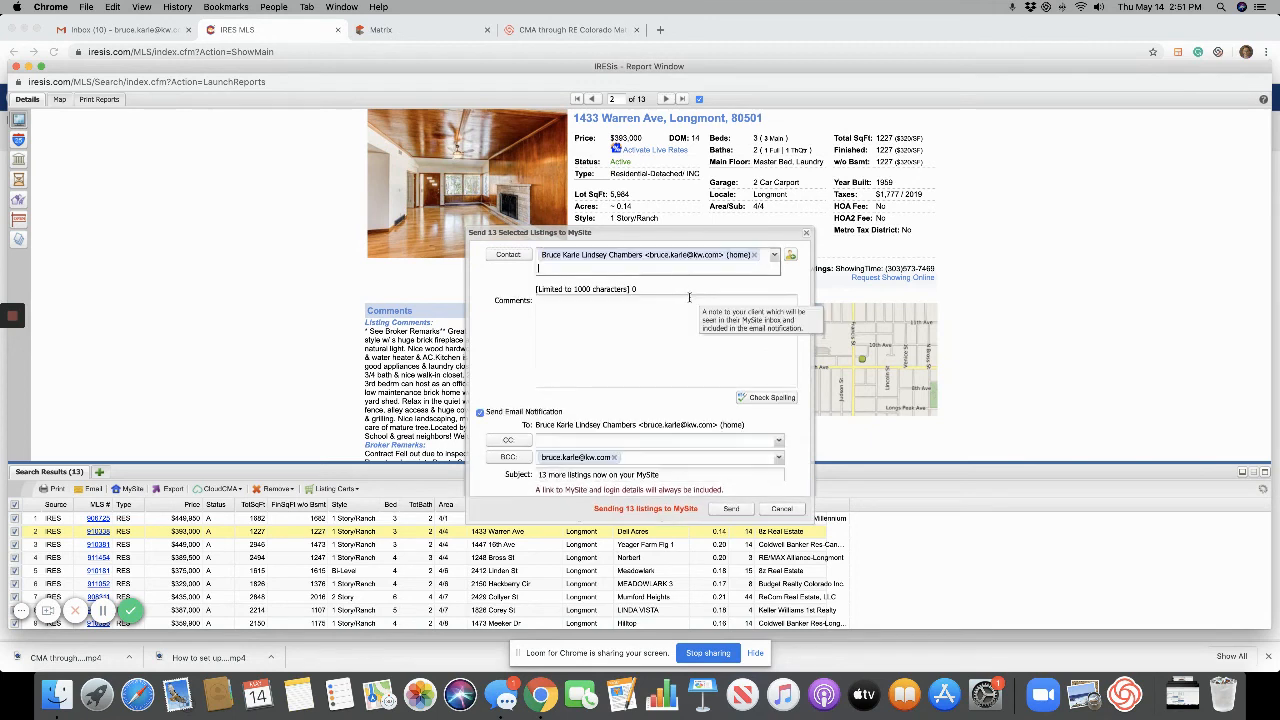
click(614, 457)
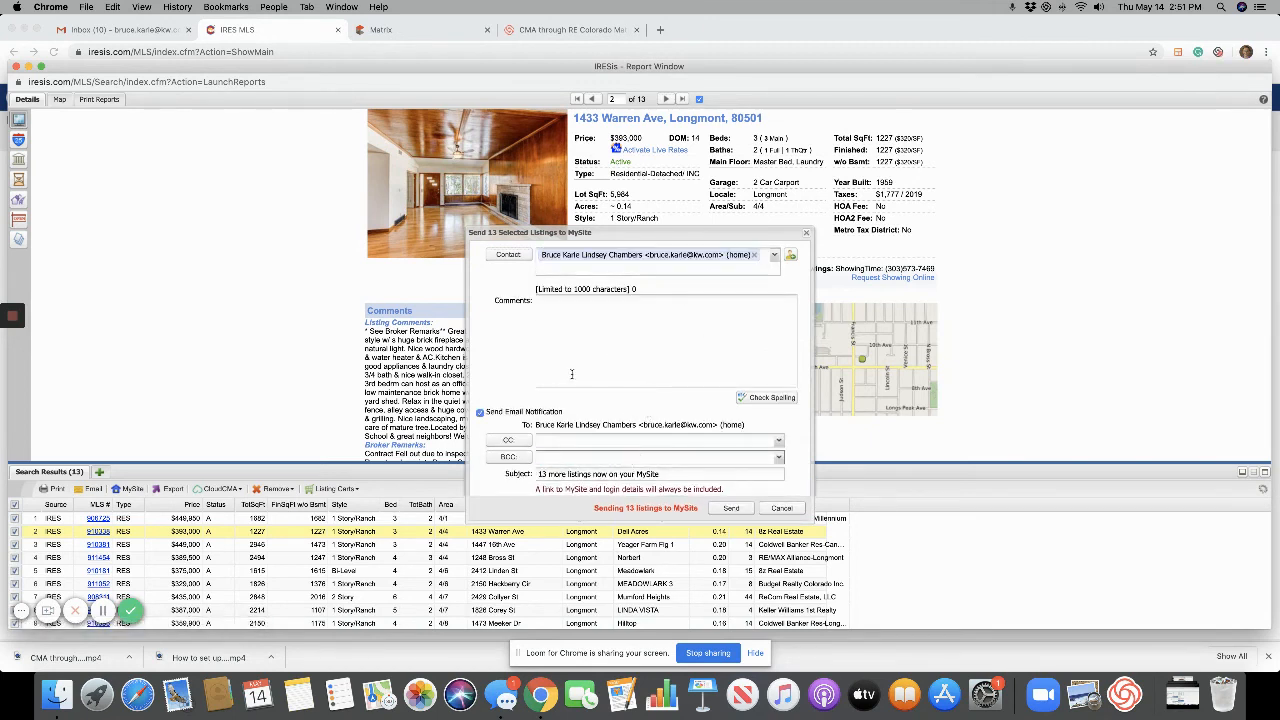
click(590, 311)
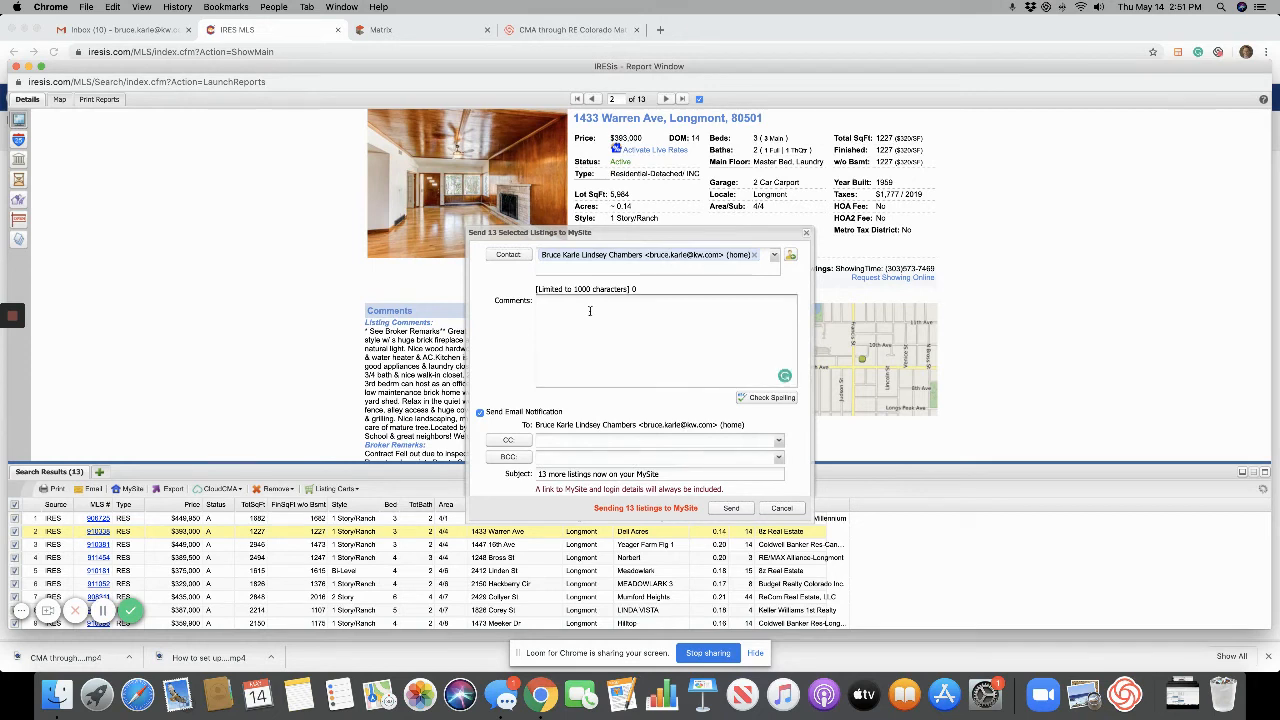
text(Hi! ;kasdlhfj)
key(BackSpace)
key(BackSpace)
key(BackSpace)
key(BackSpace)
key(BackSpace)
key(BackSpace)
key(BackSpace)
key(BackSpace)
key(BackSpace)
key(BackSpace)
key(BackSpace)
key(BackSpace)
key(BackSpace)
click(731, 509)
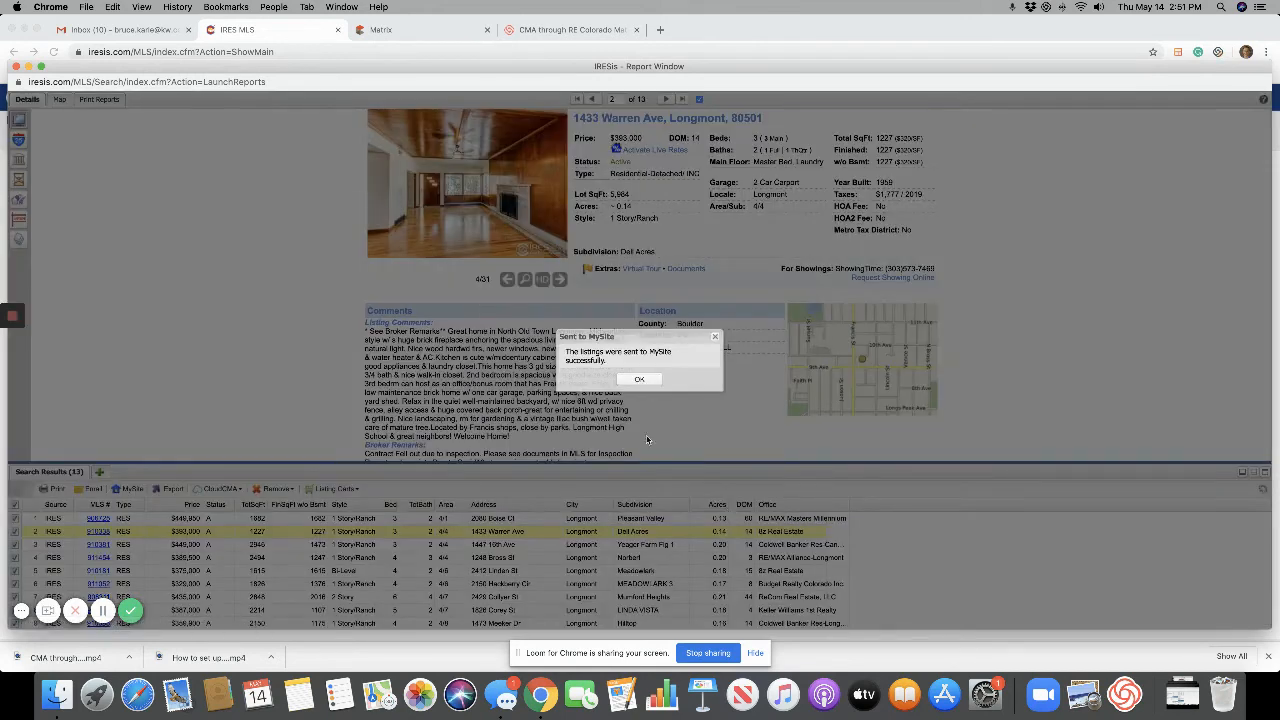
click(641, 381)
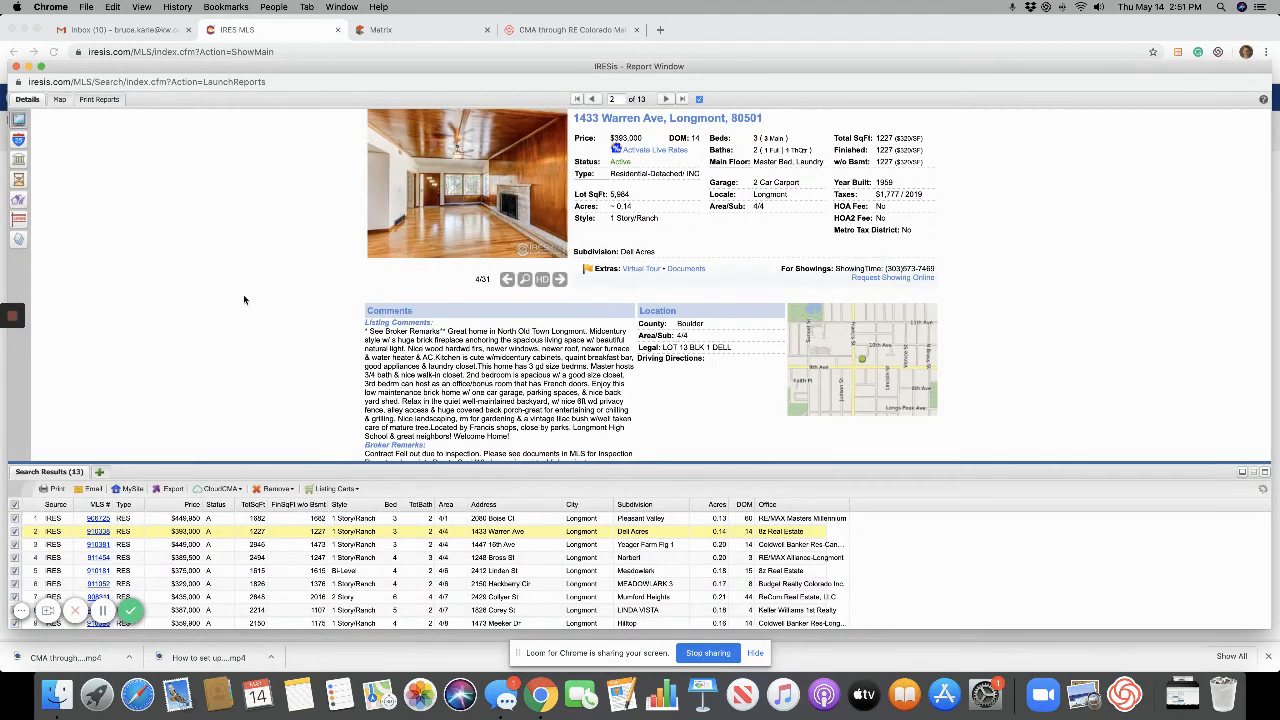
Close the results report and go to Gmail to find the '13 more listings now on your MySite' email.
click(16, 67)
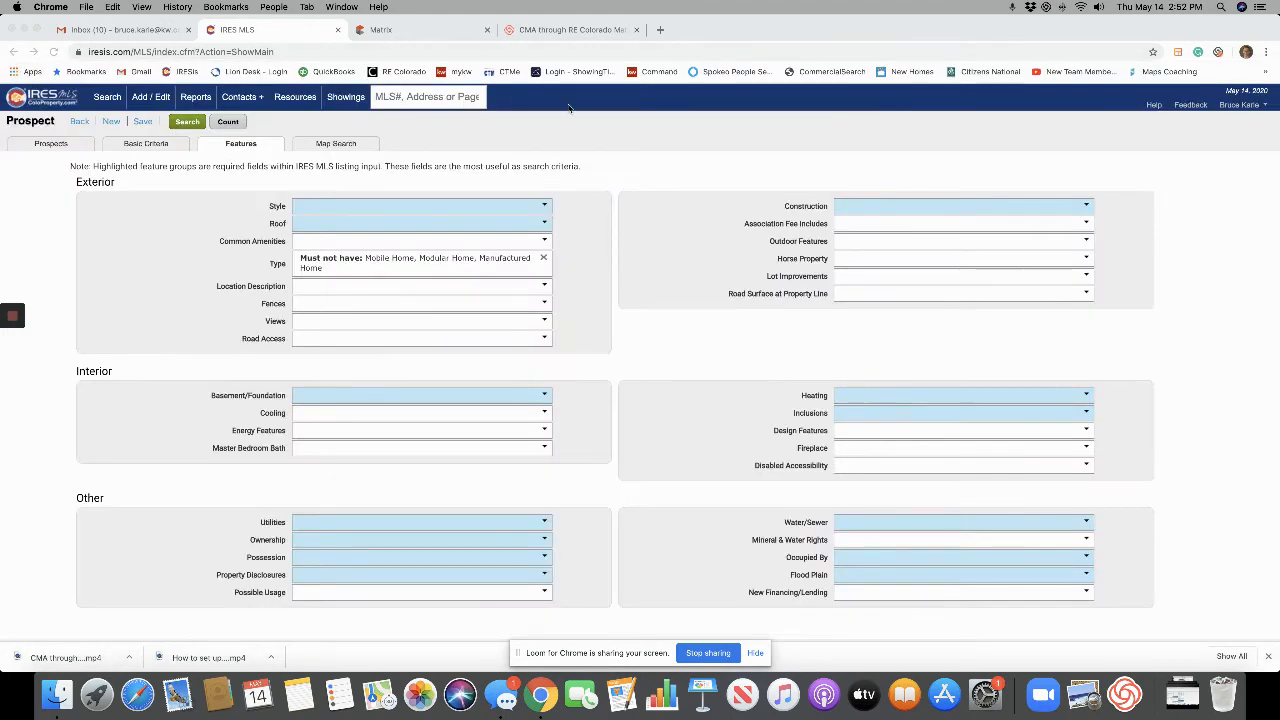
click(436, 35)
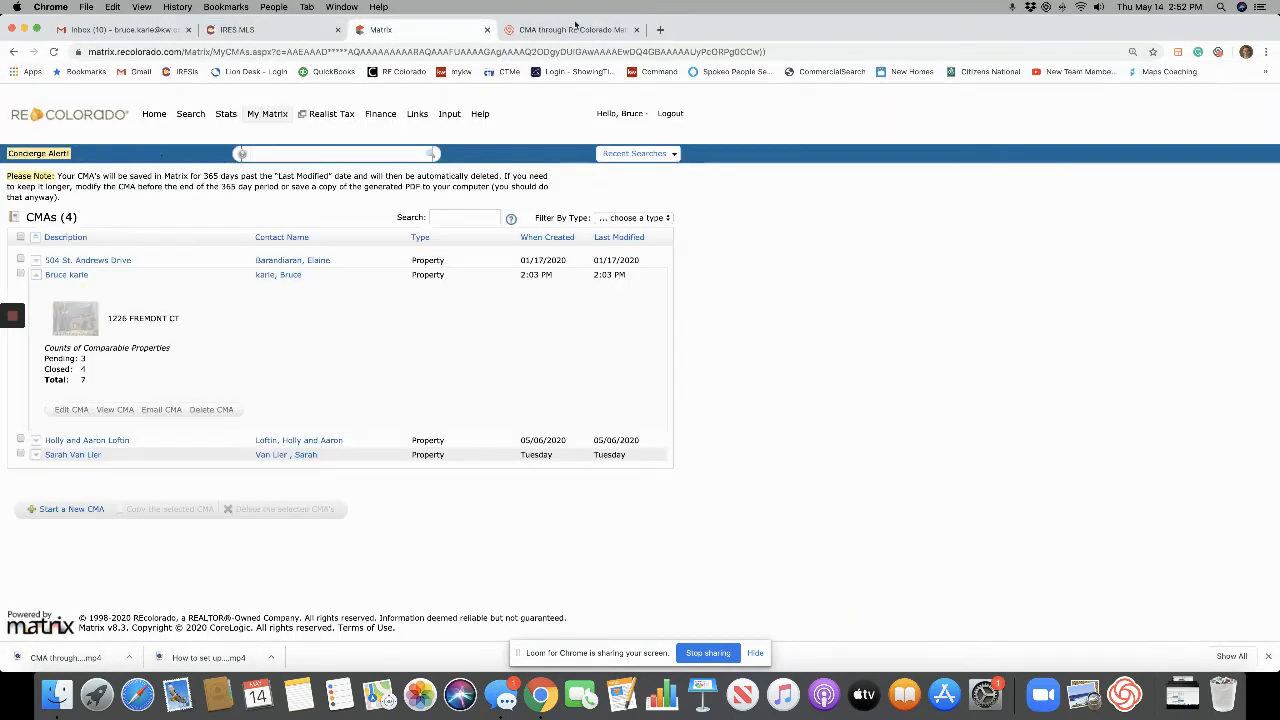
click(290, 35)
click(148, 37)
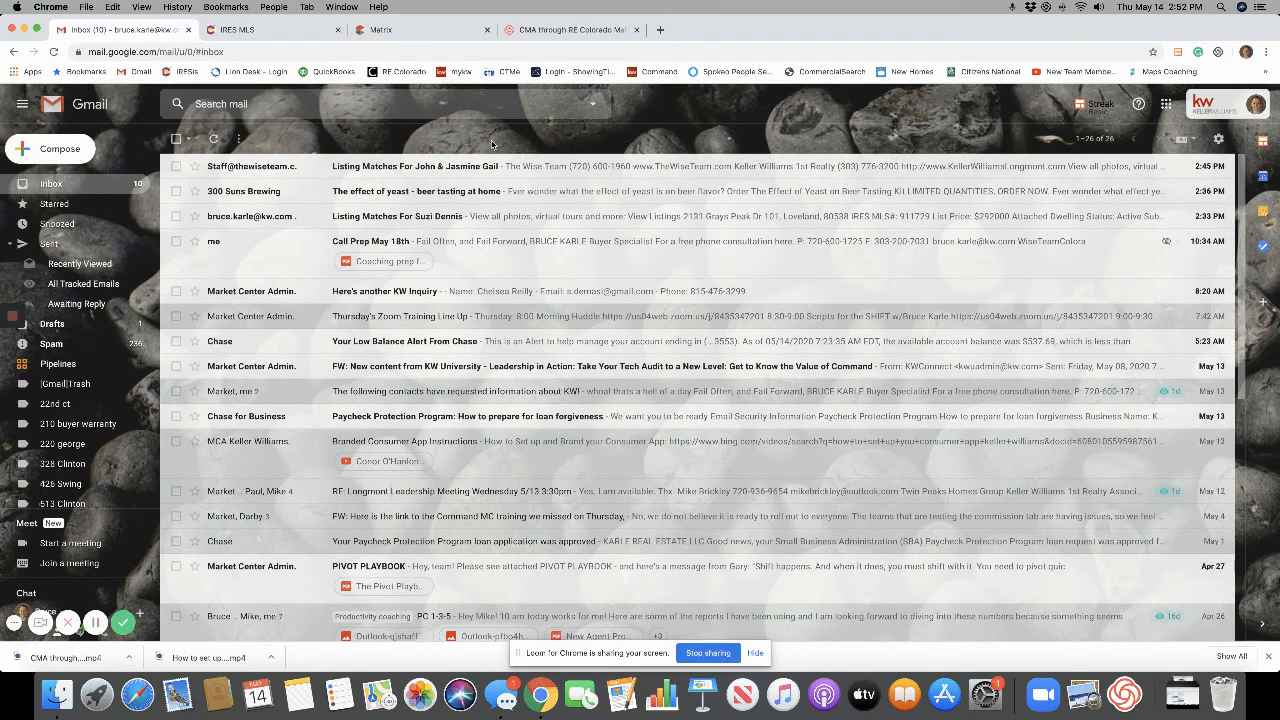
click(95, 623)
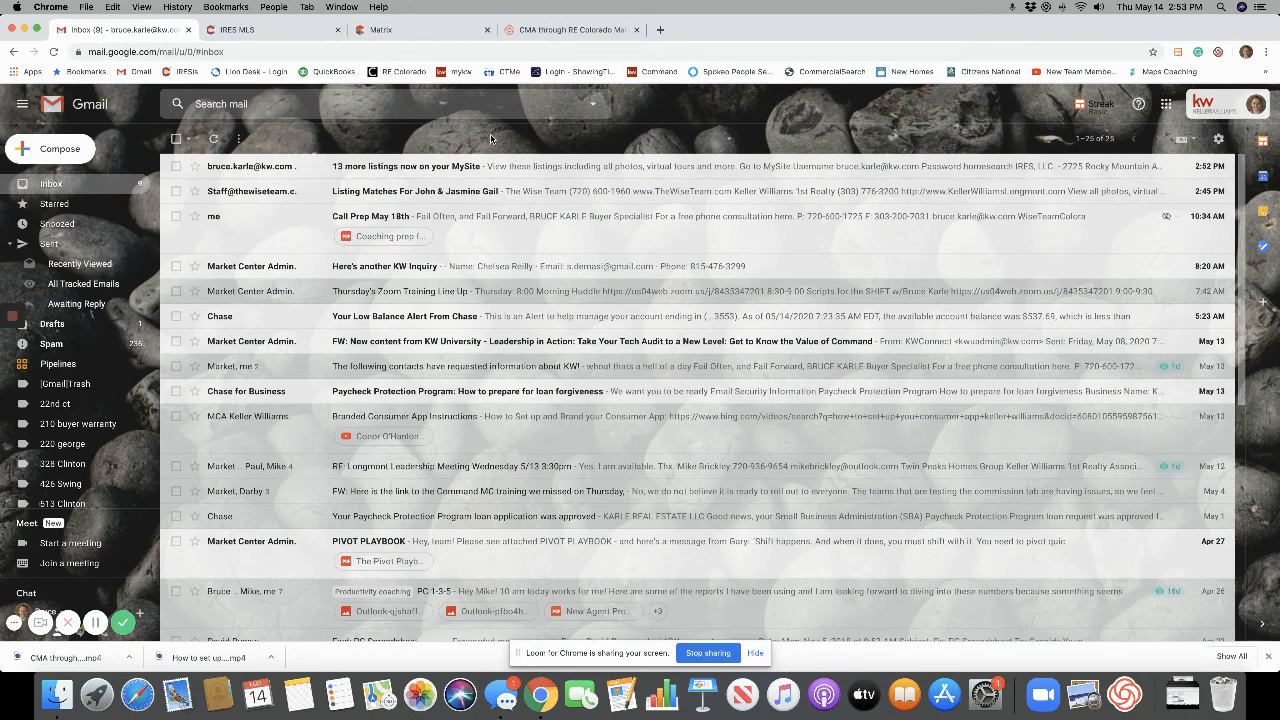
Open the MySite listings email, highlight its login details, and follow the Go to MySite link.
click(446, 168)
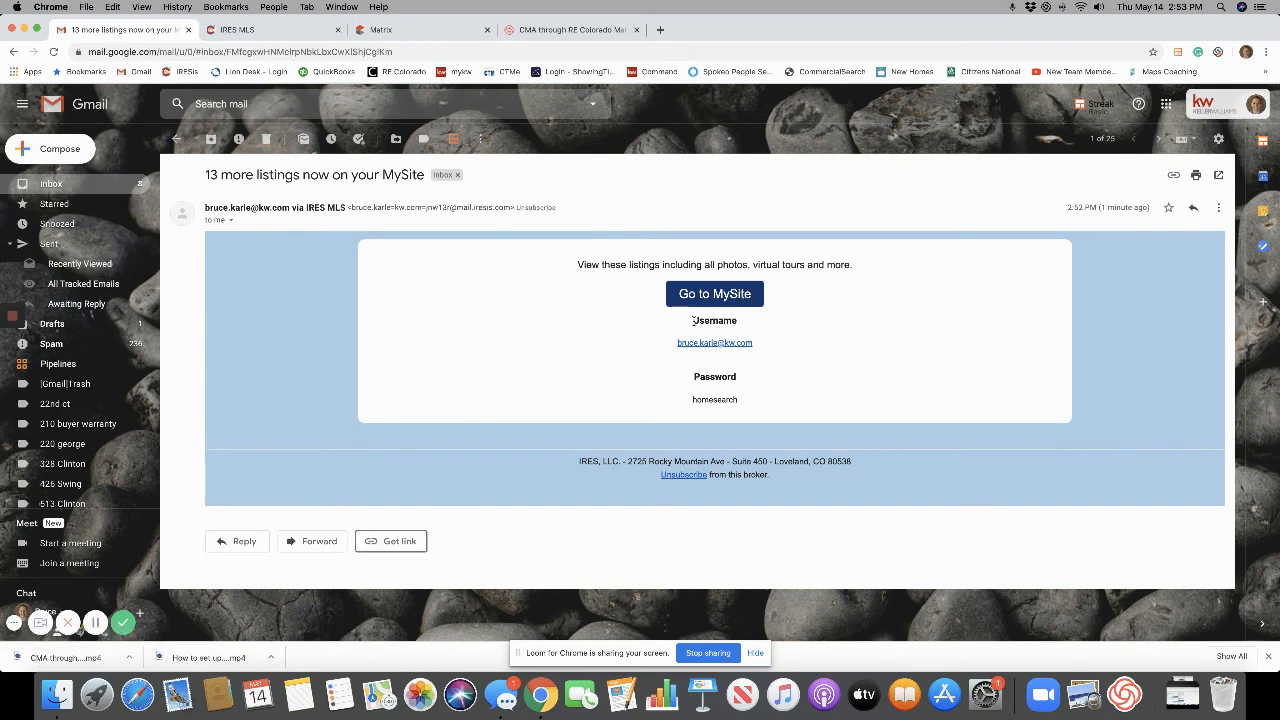
drag(692, 320, 786, 406)
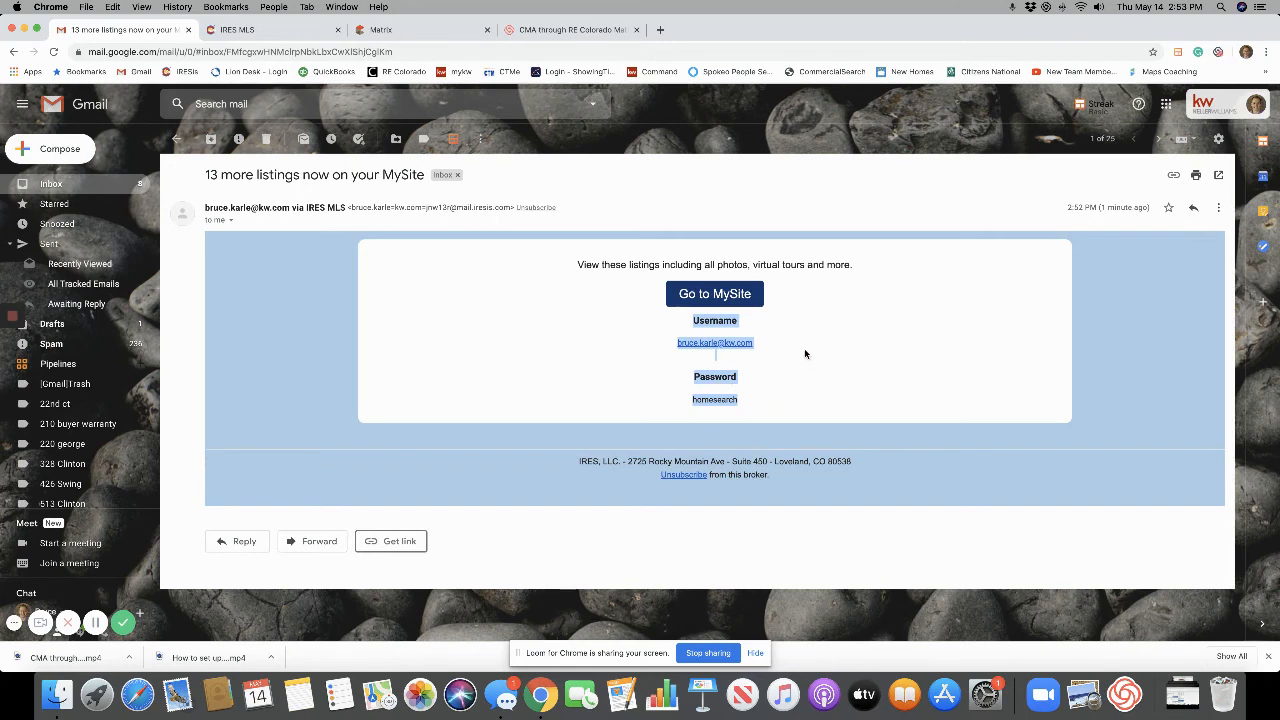
click(729, 294)
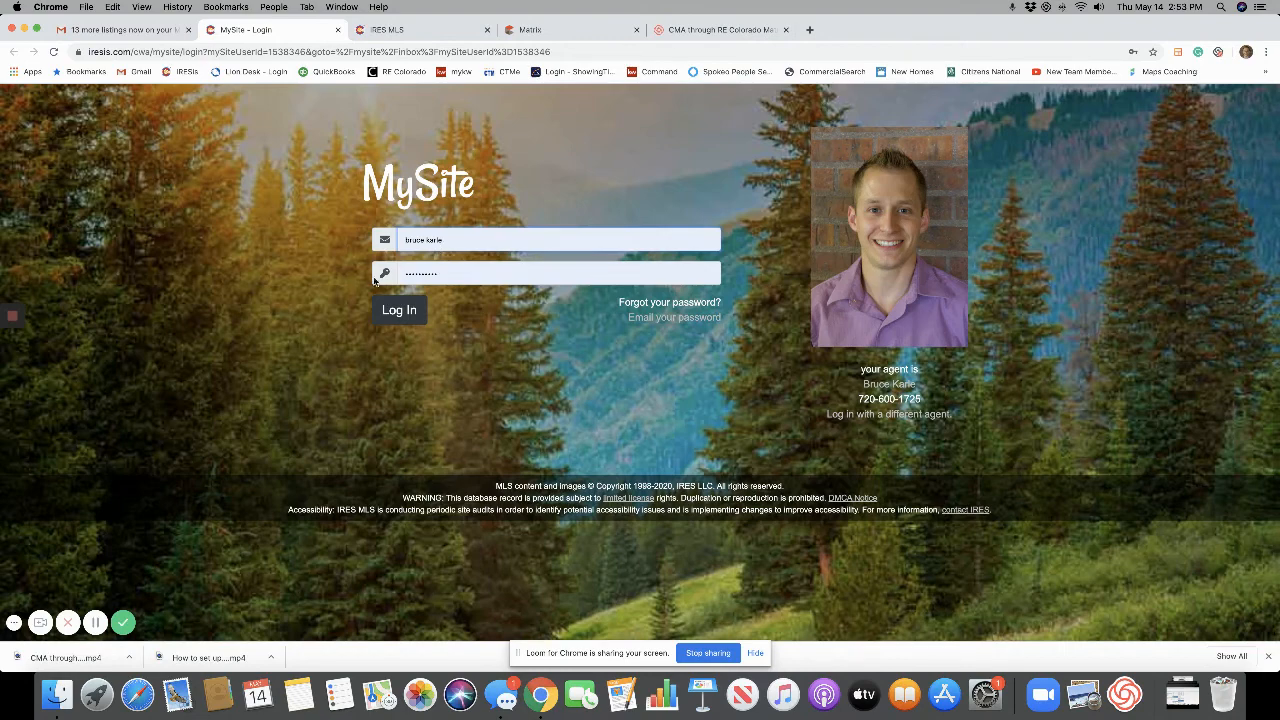
Log into the client's MySite with their login e-mail and password to reach the Inbox.
click(465, 240)
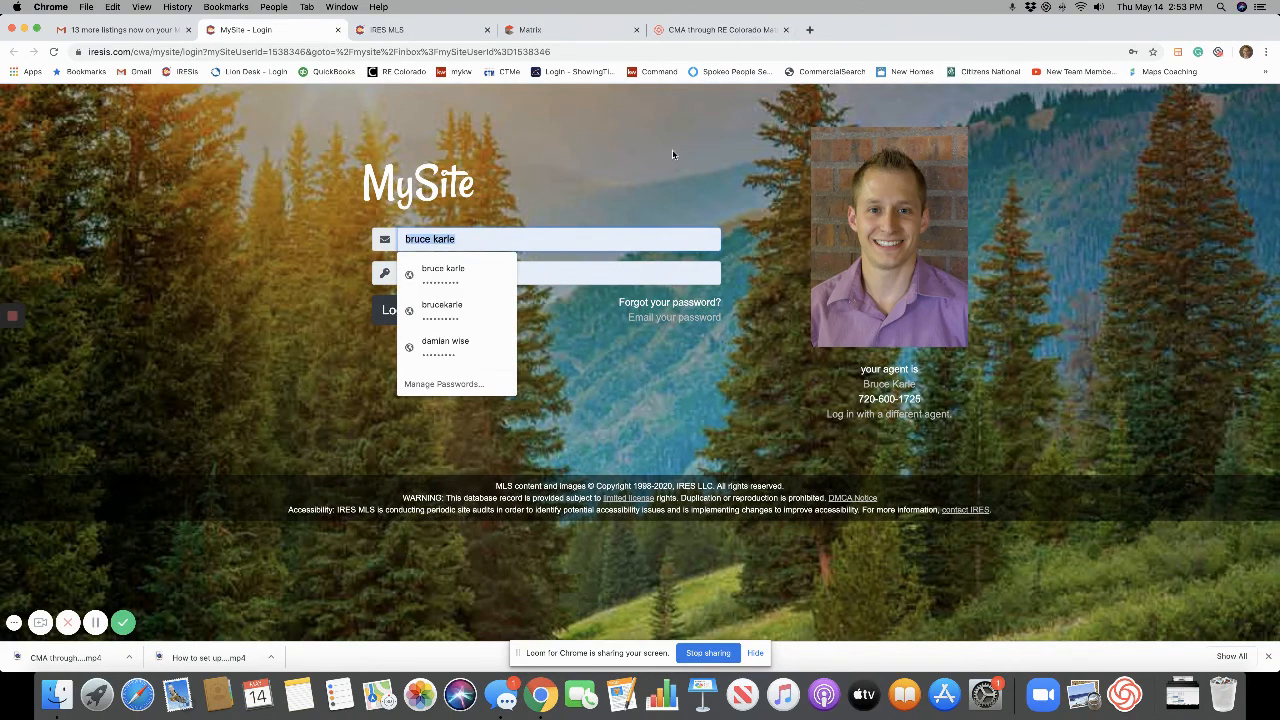
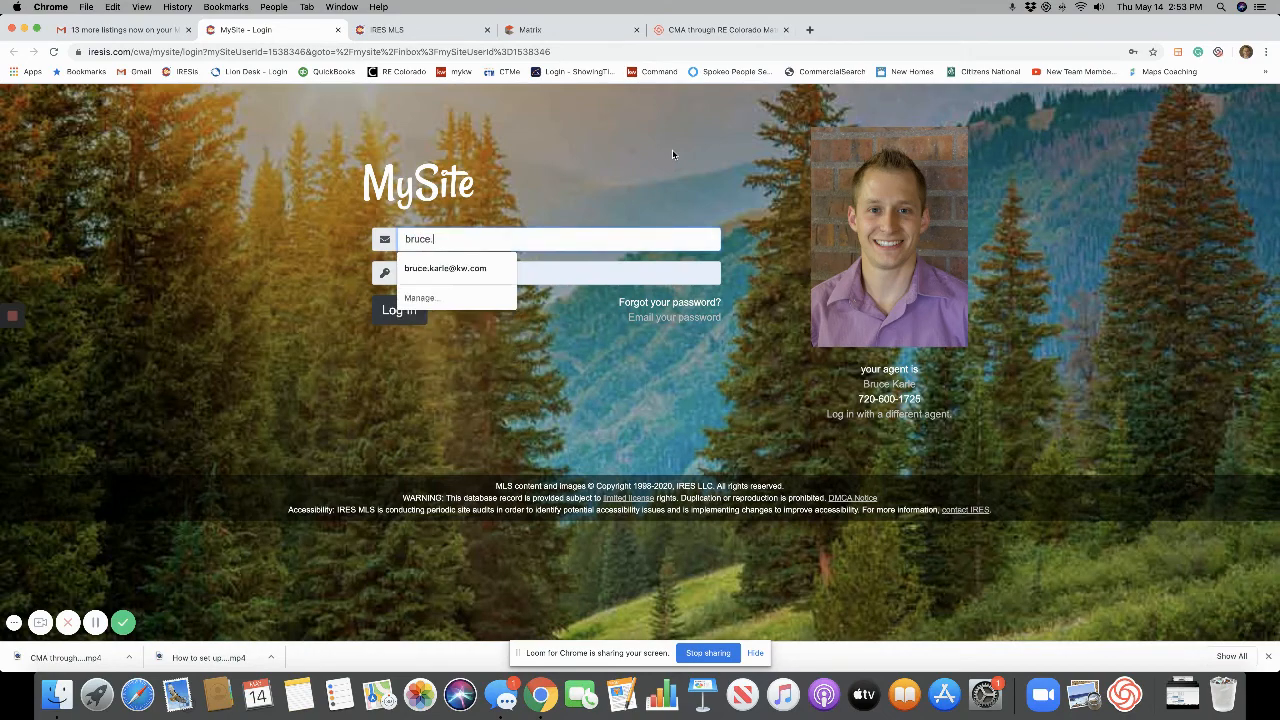
key(Tab)
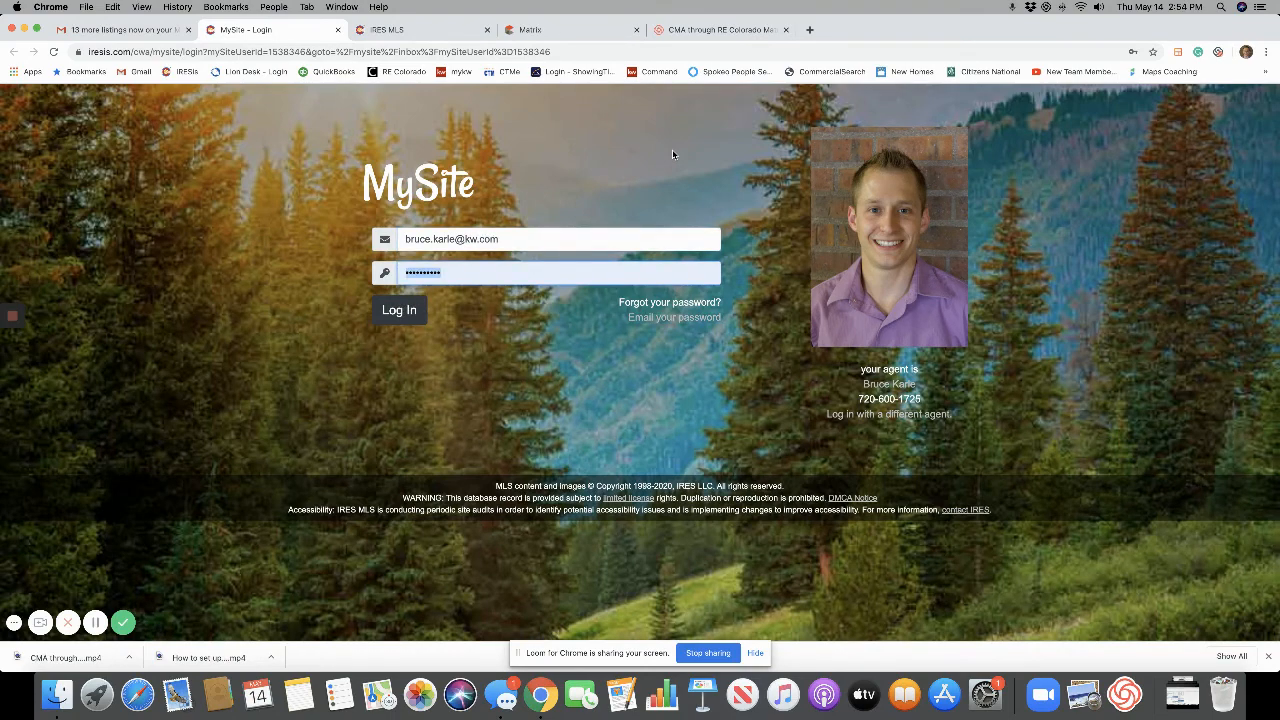
text(••)
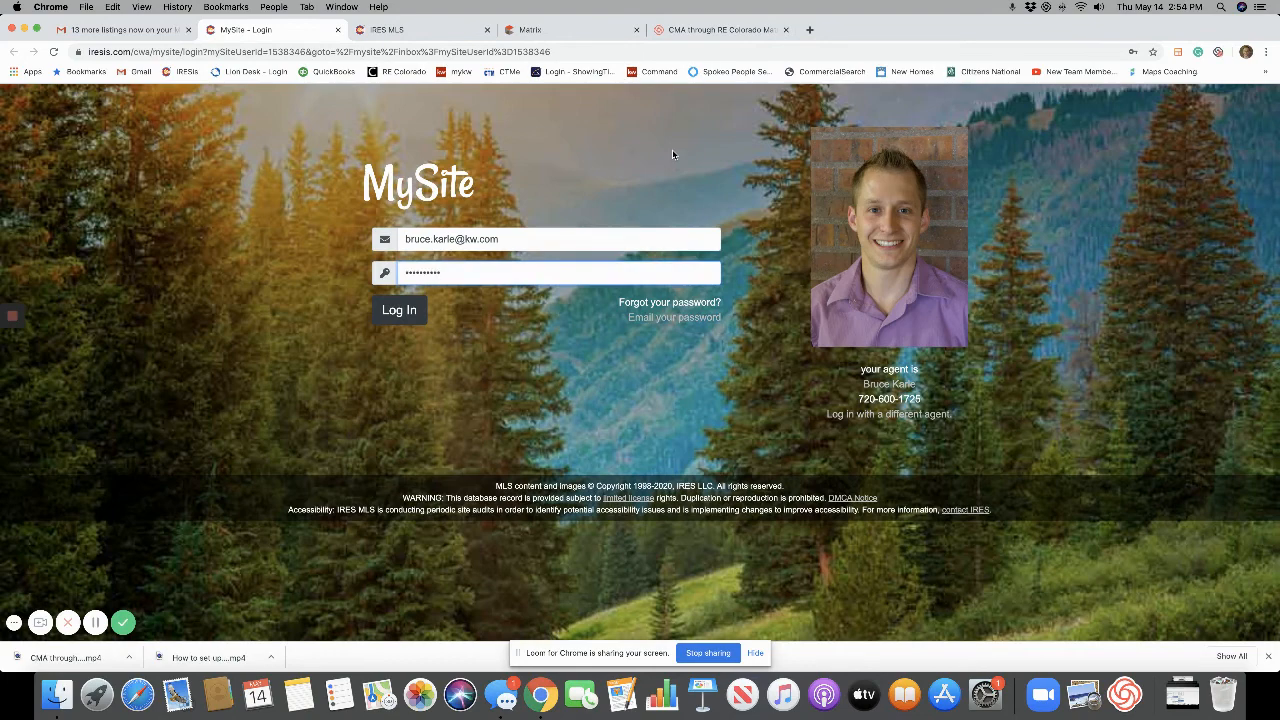
click(414, 310)
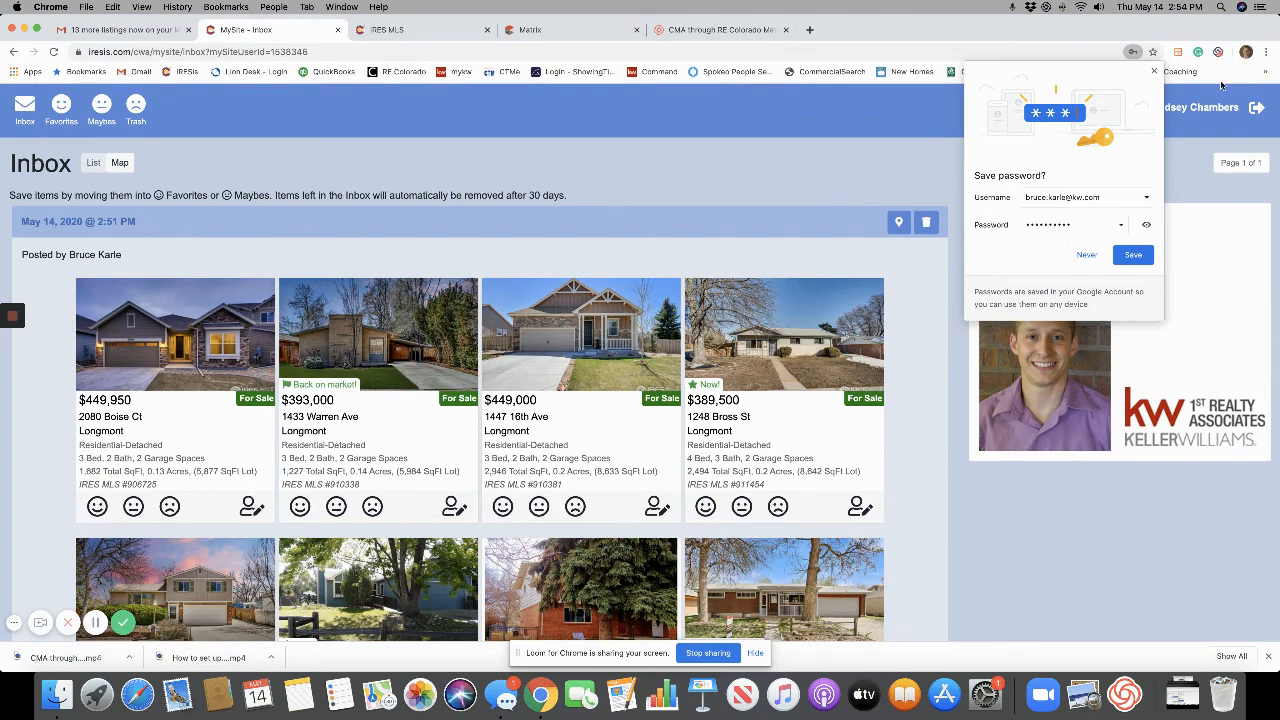
click(1156, 74)
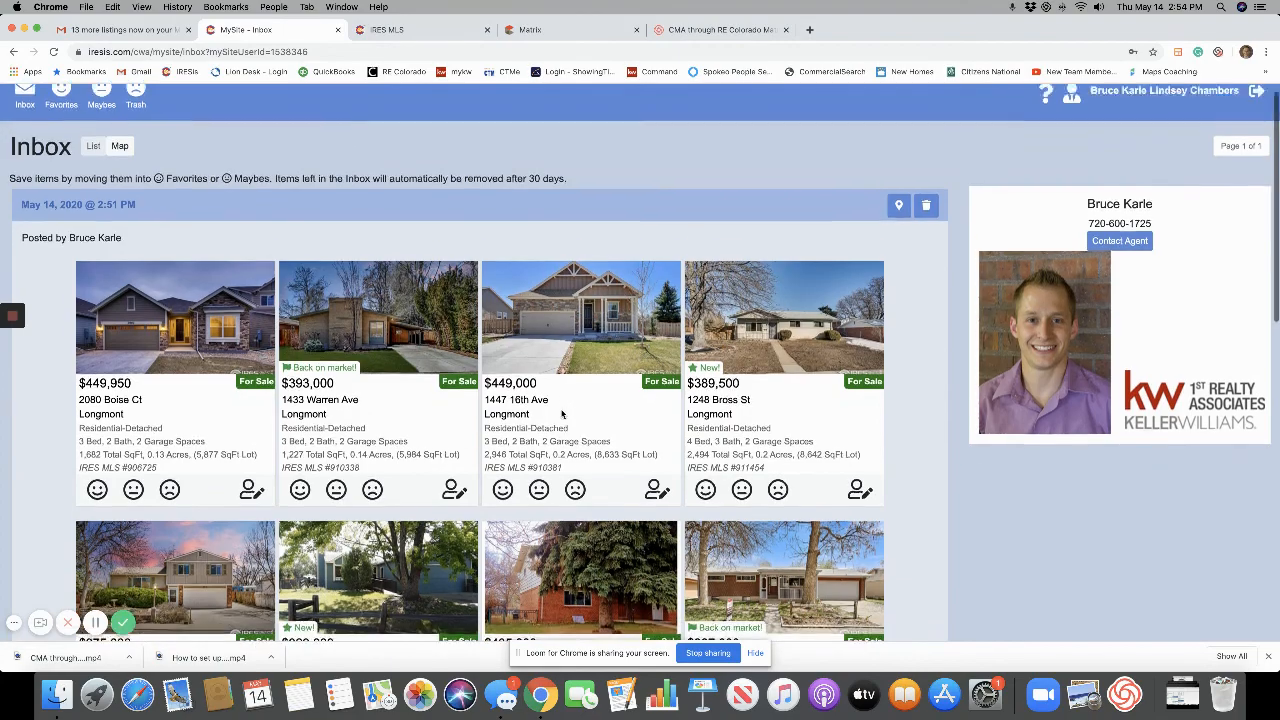
scroll(562, 414, down, 2)
scroll(562, 414, down, 10)
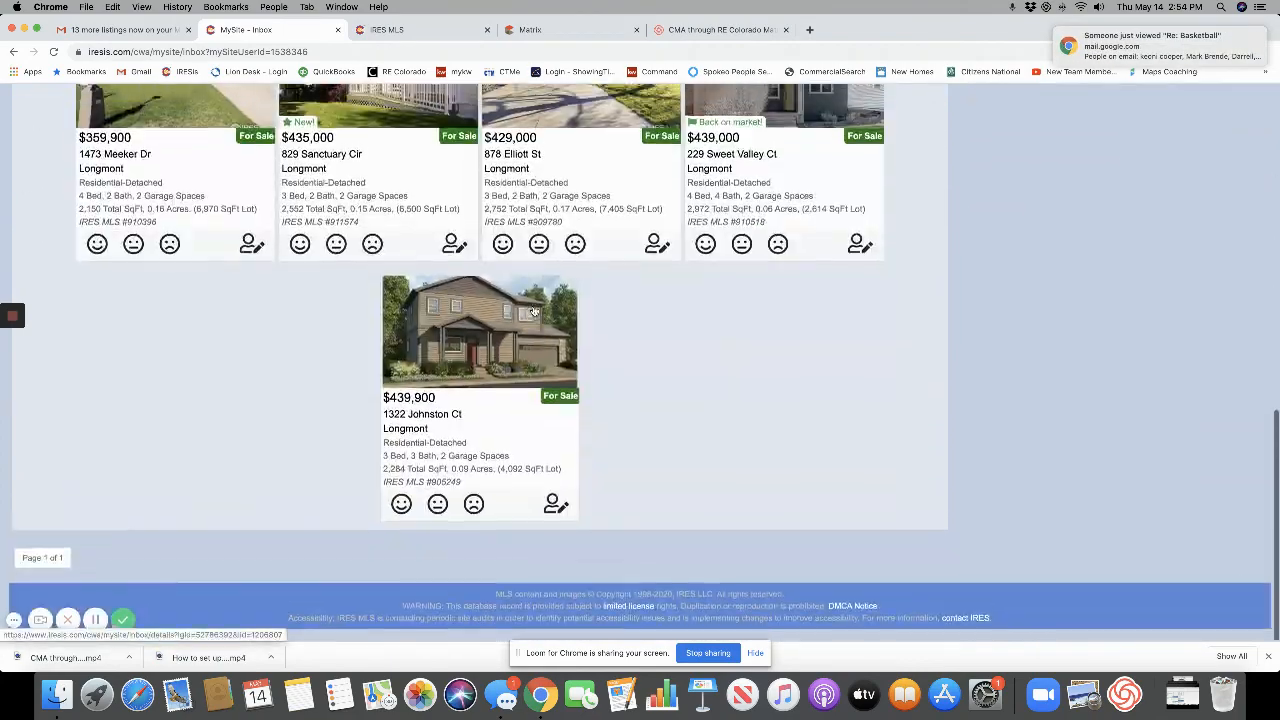
scroll(679, 314, up, 10)
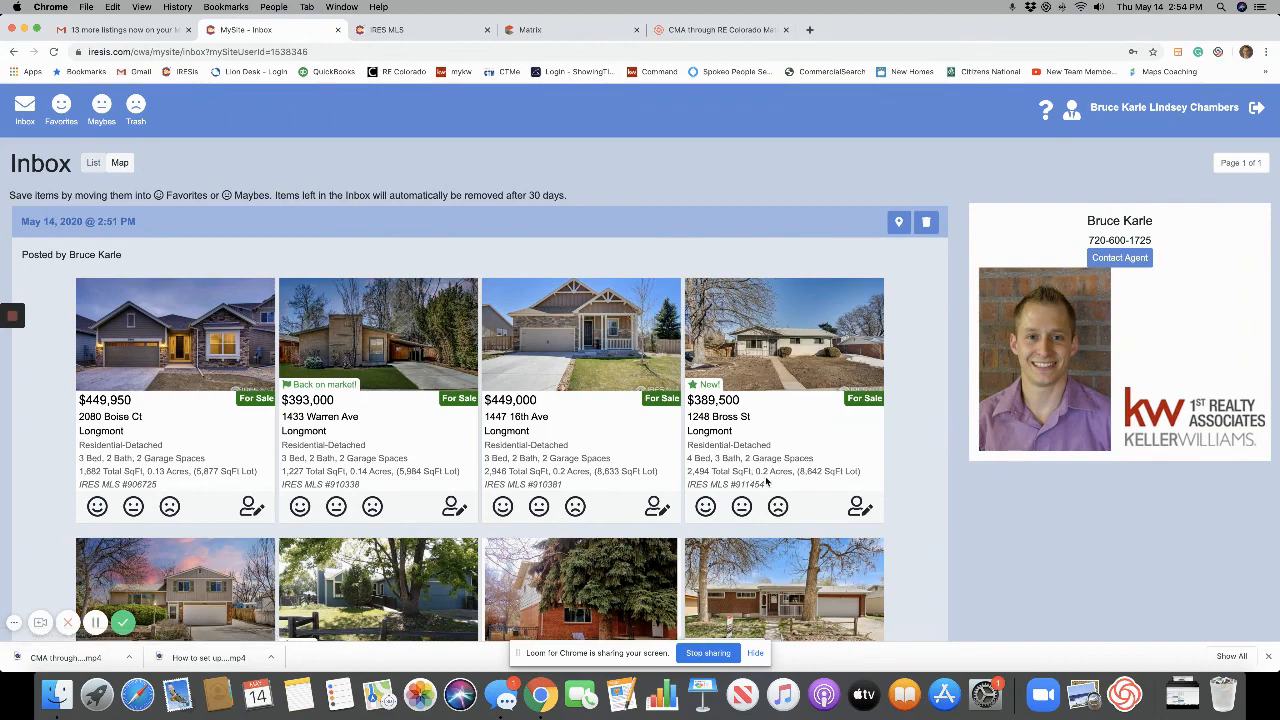
scroll(768, 483, down, 3)
scroll(767, 484, down, 3)
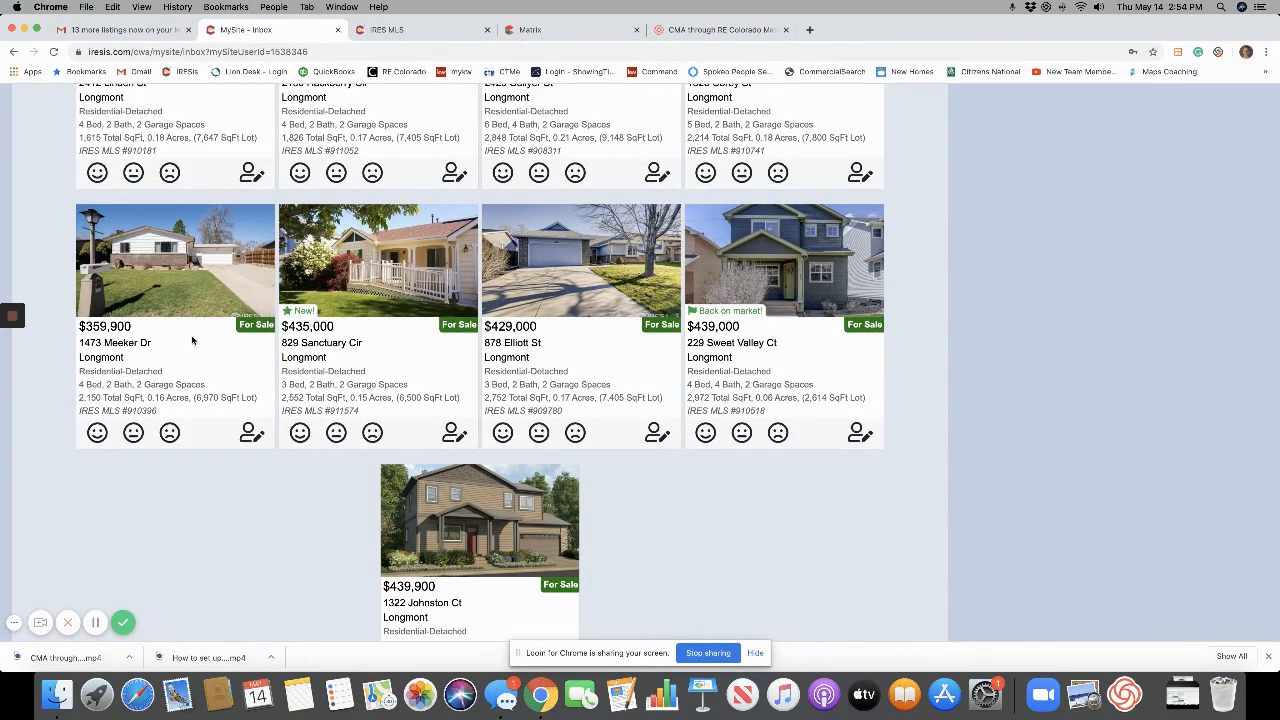
click(178, 286)
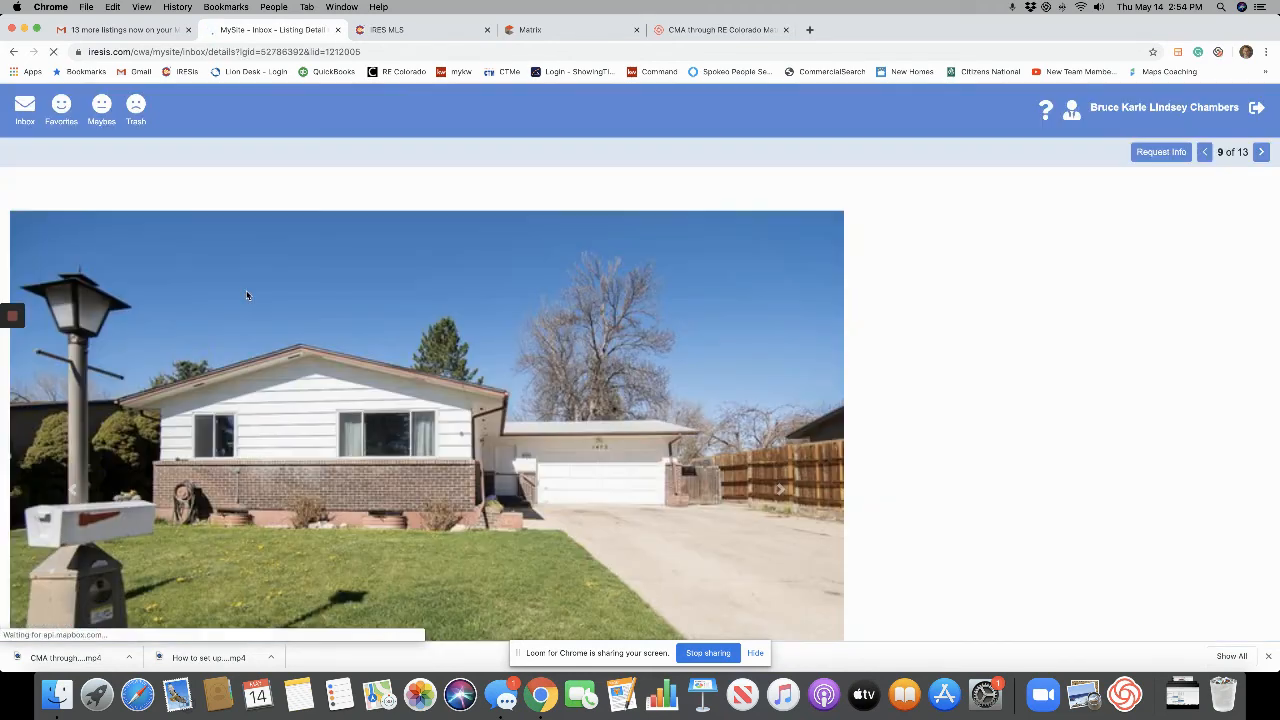
scroll(766, 429, down, 4)
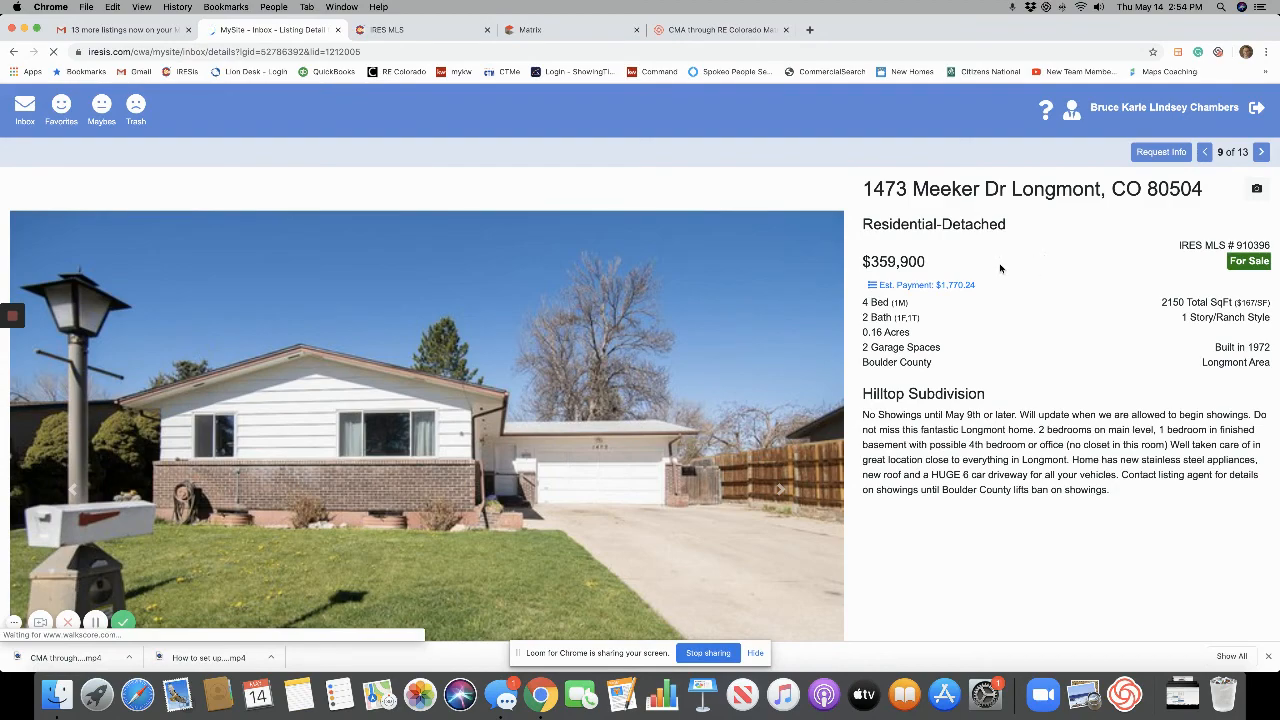
scroll(1000, 268, down, 10)
scroll(998, 262, up, 10)
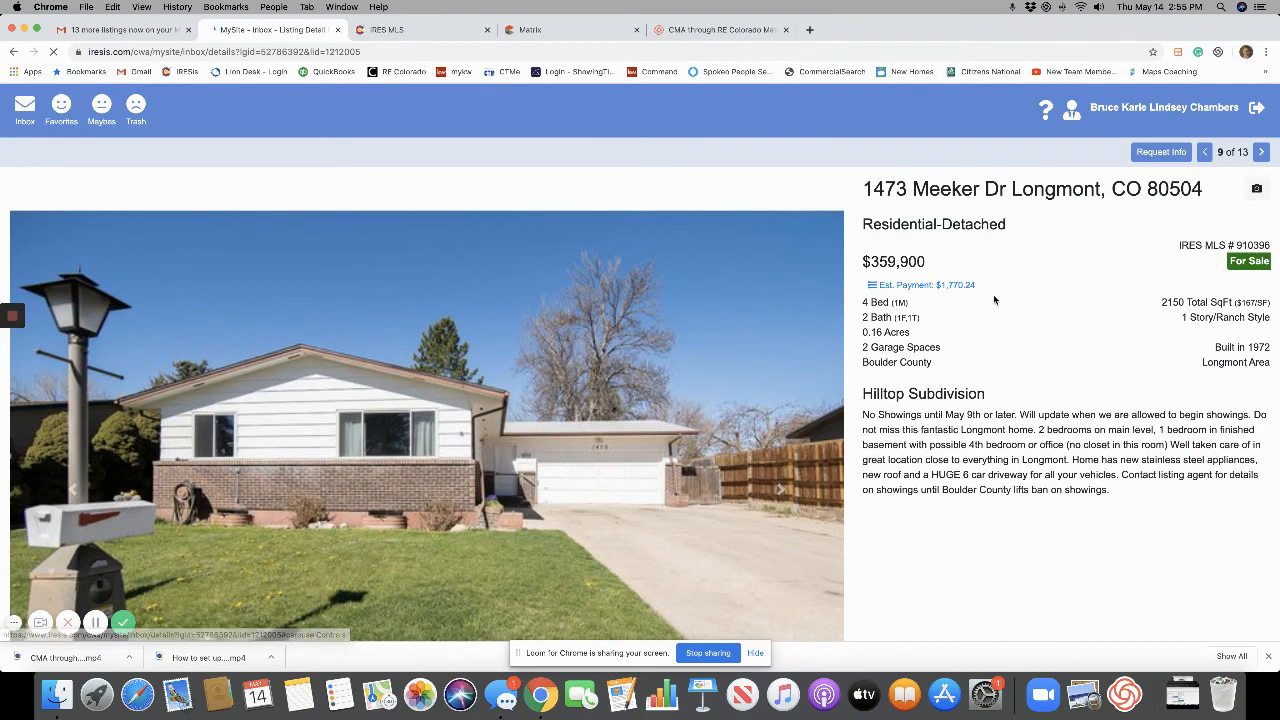
scroll(1048, 347, down, 5)
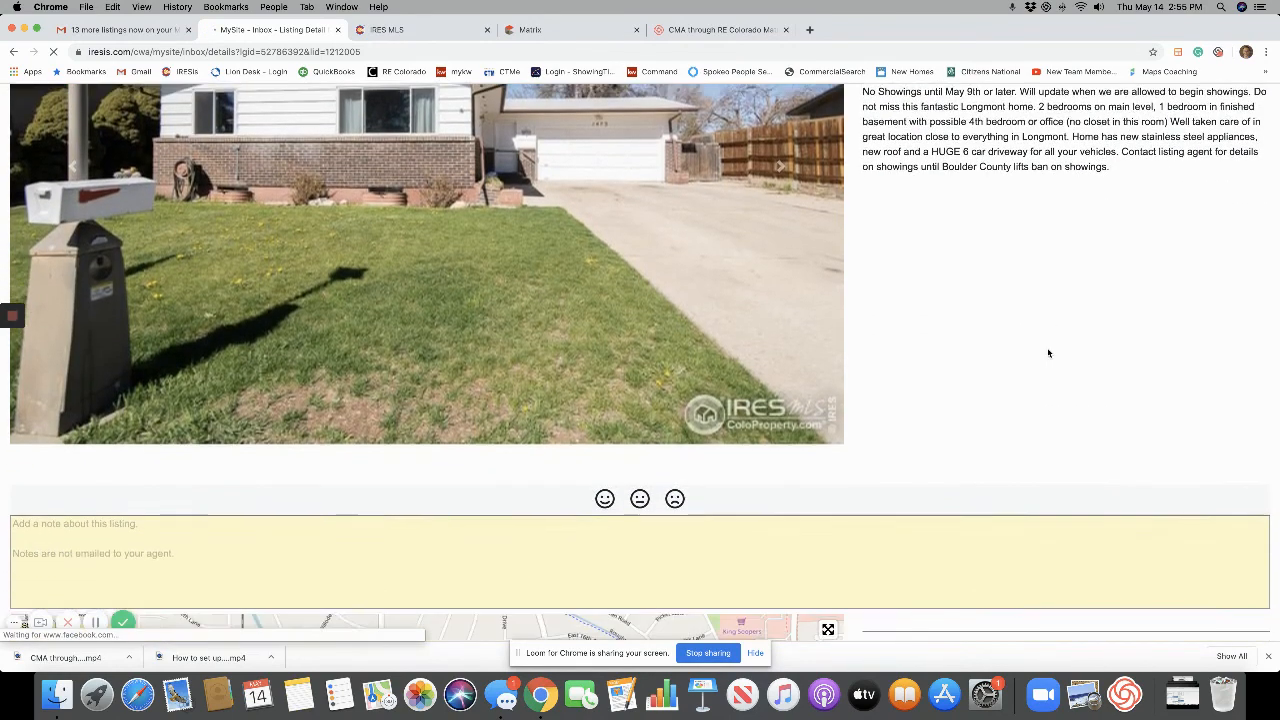
scroll(1048, 352, down, 2)
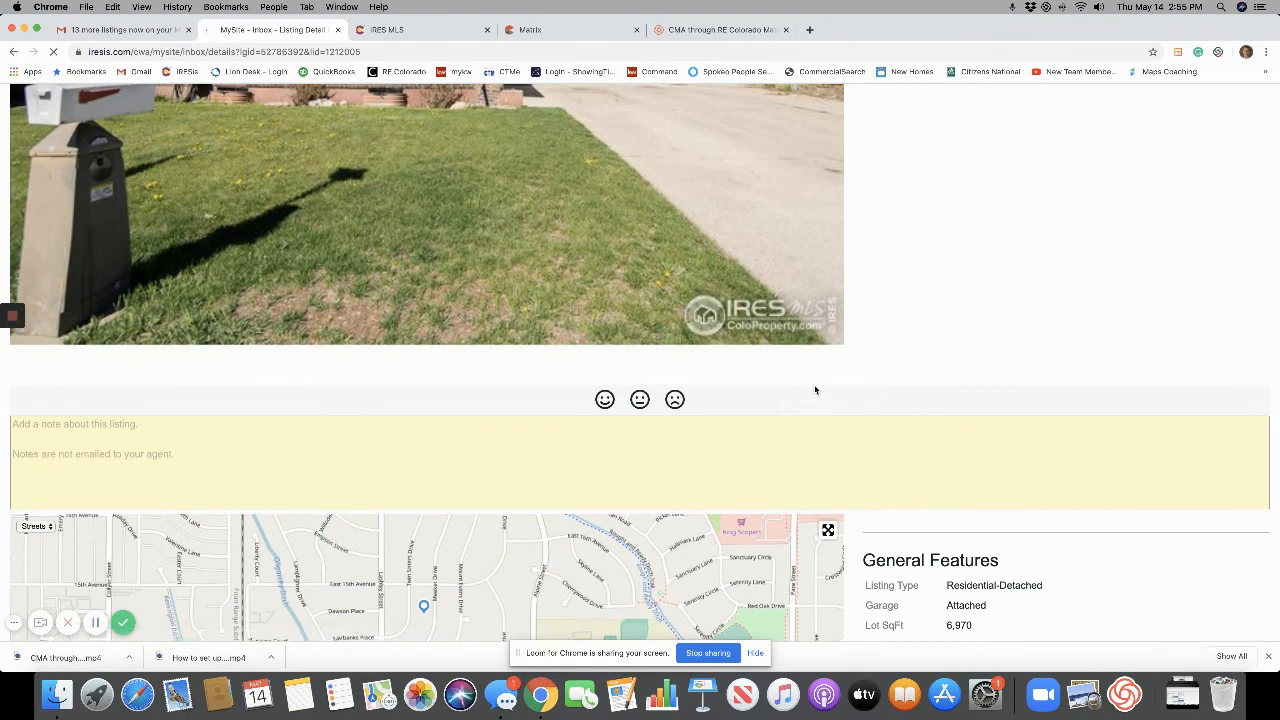
click(675, 400)
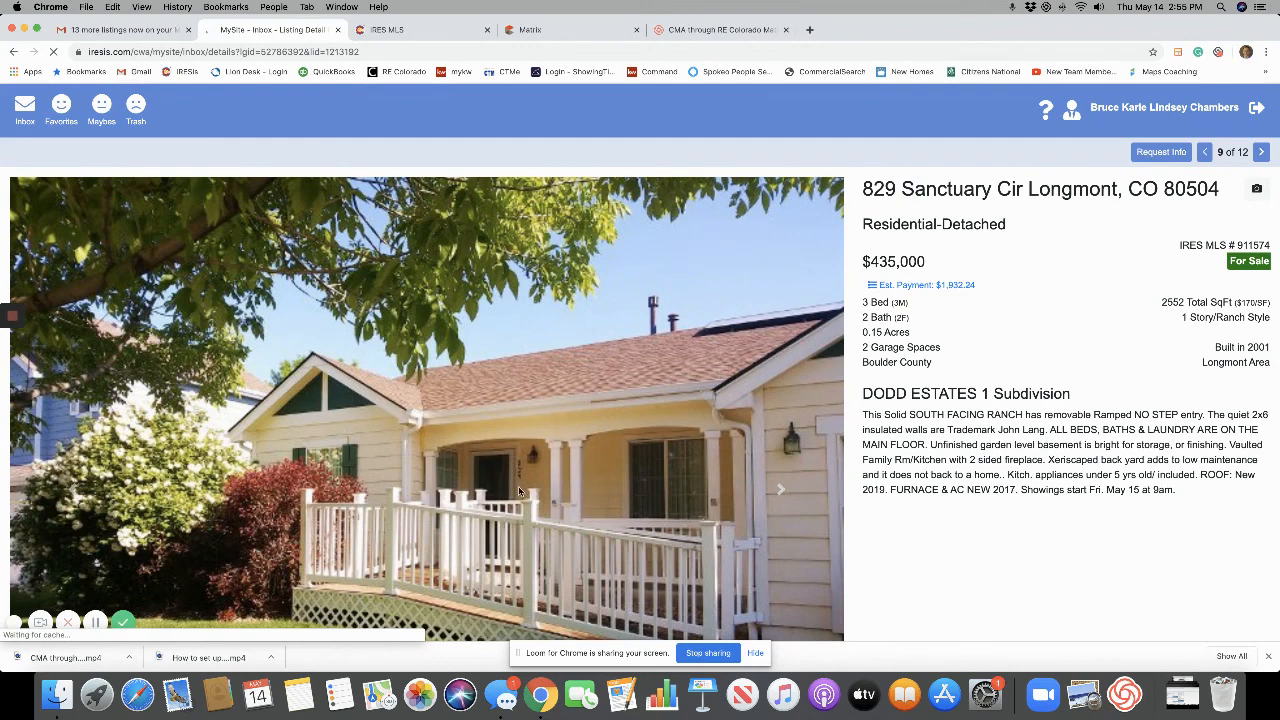
scroll(519, 492, down, 2)
scroll(519, 492, down, 5)
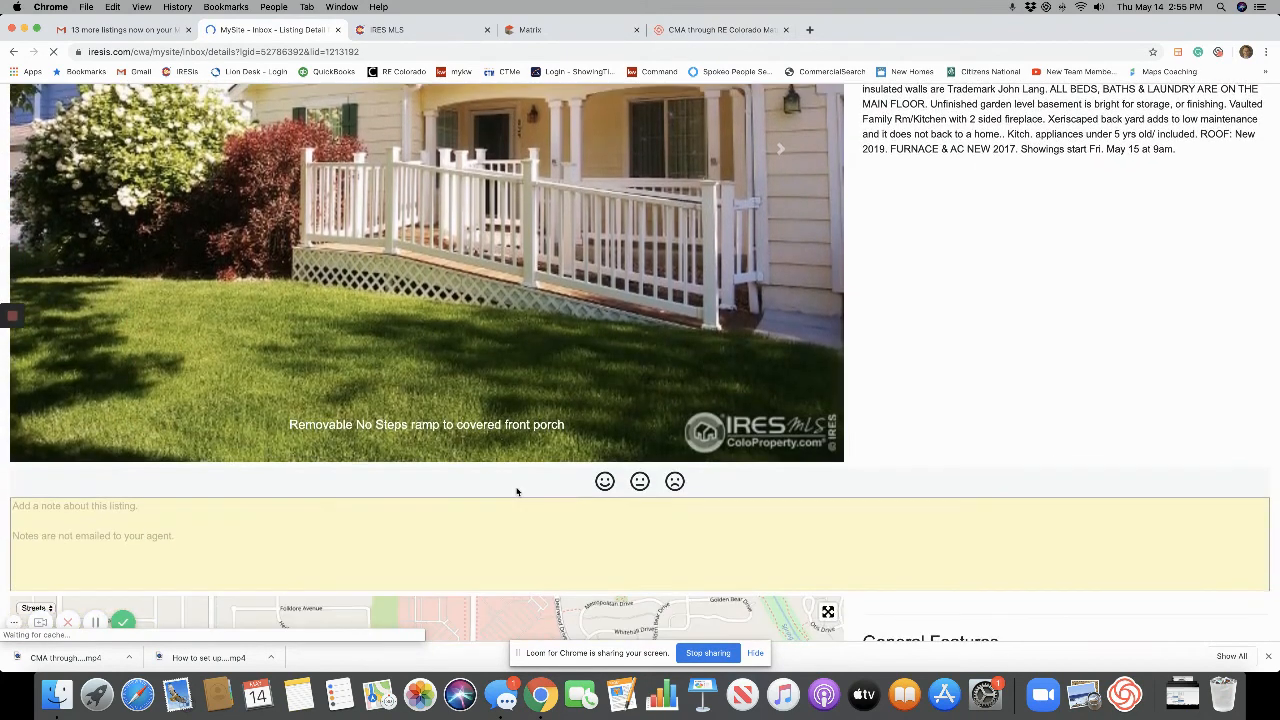
click(604, 476)
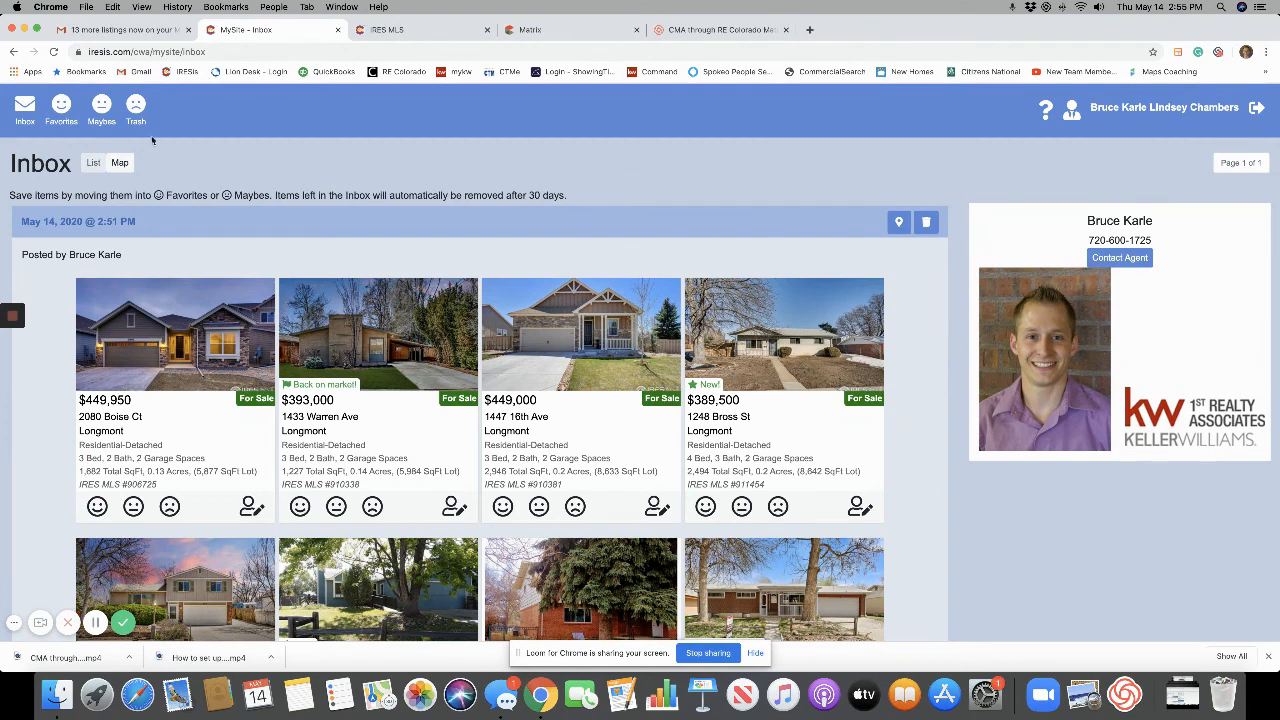
click(61, 104)
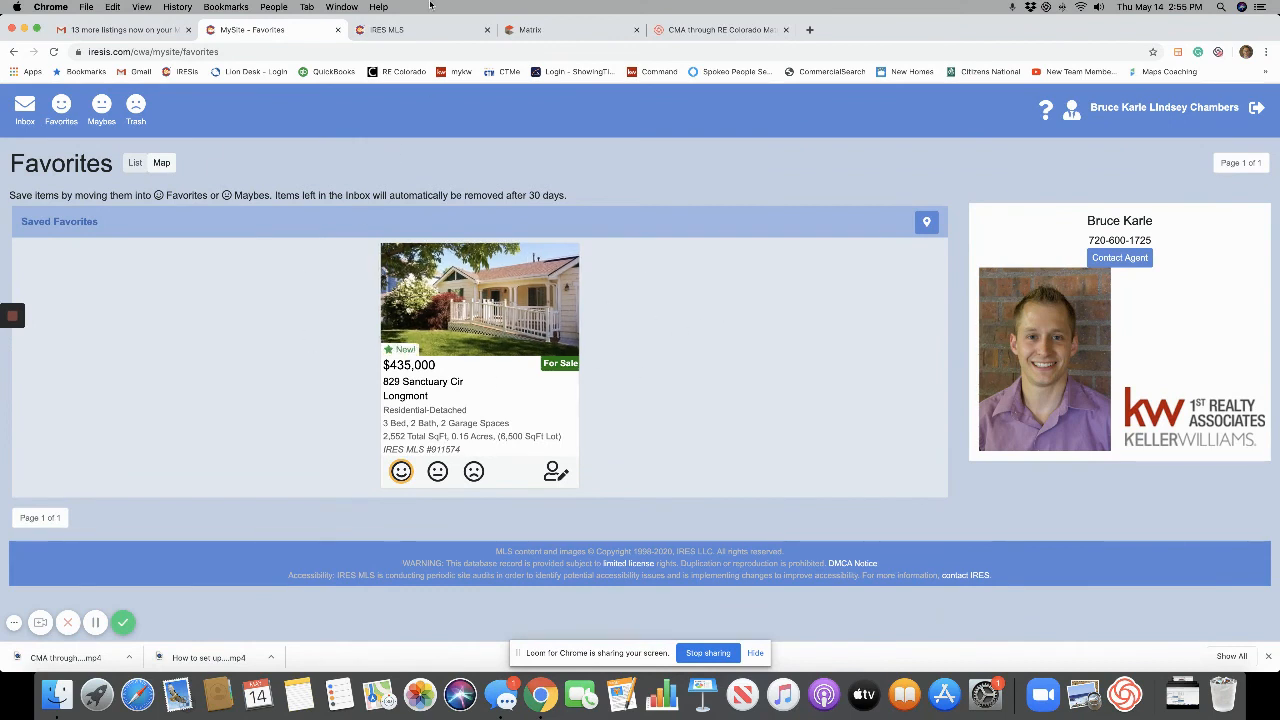
click(337, 30)
click(315, 30)
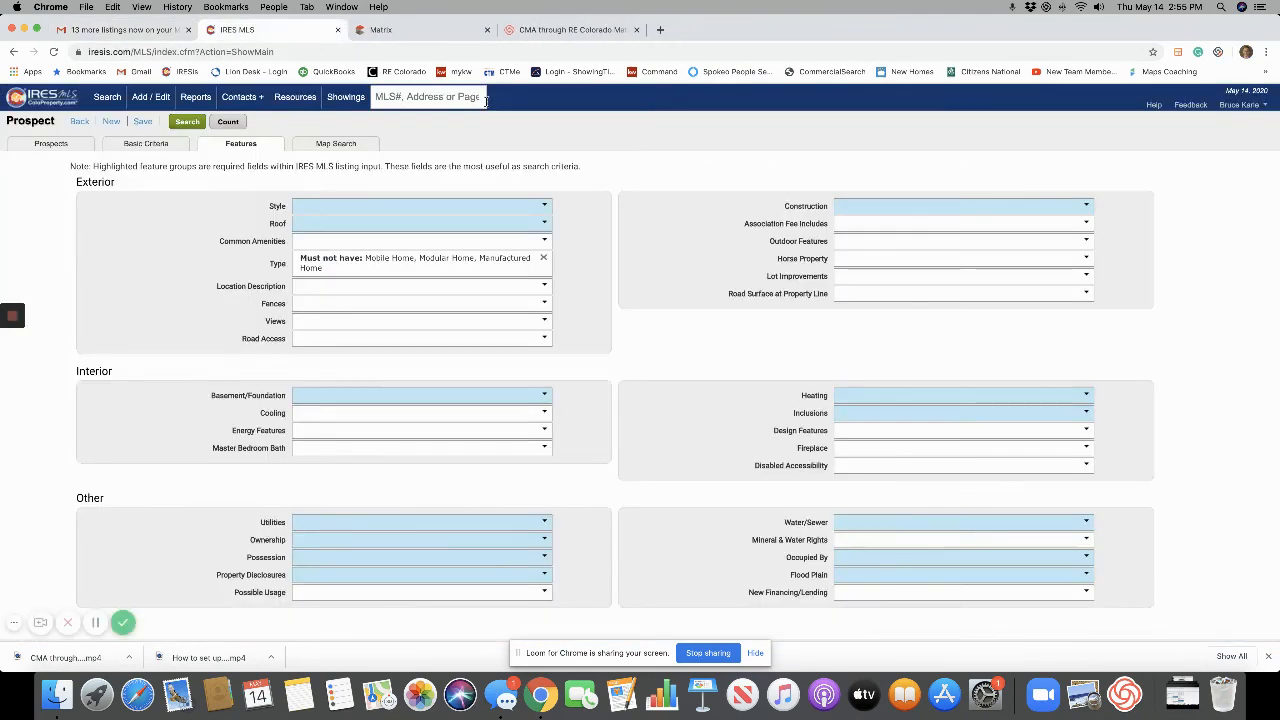
Check the Basic Criteria and Map Search, then save the prospect as 'Longmont only' without sending current listings.
click(143, 122)
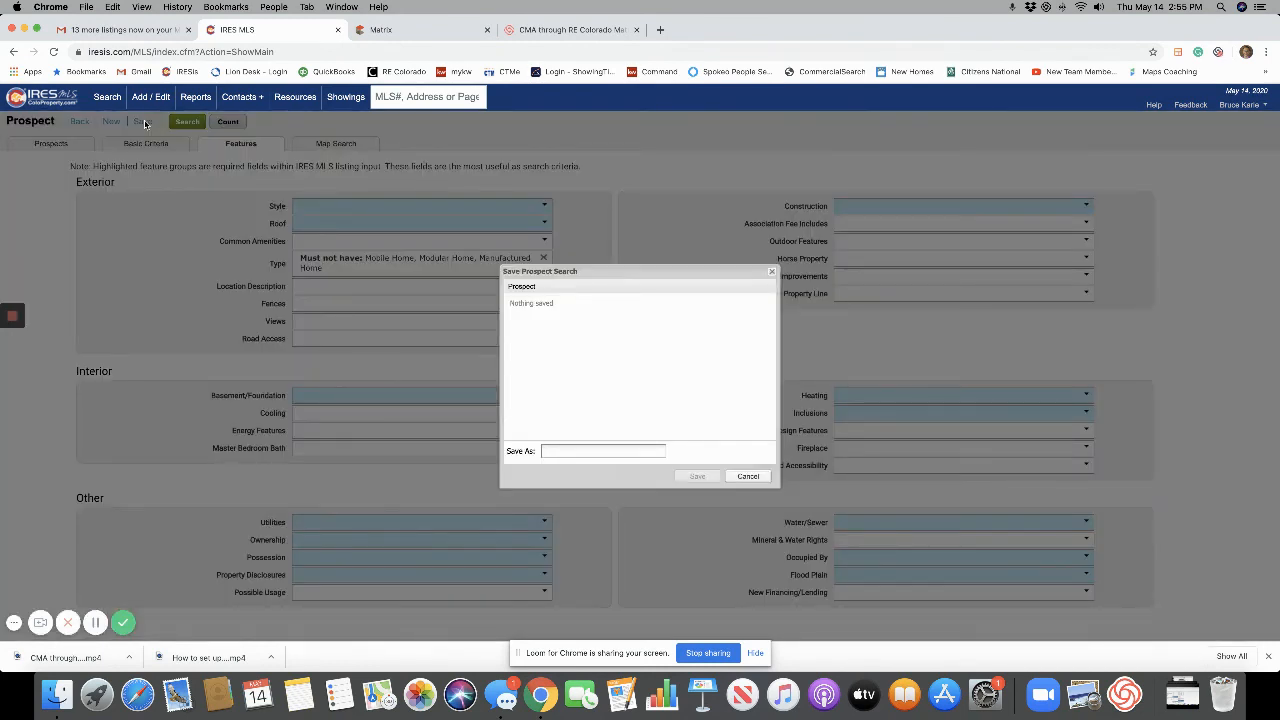
click(772, 272)
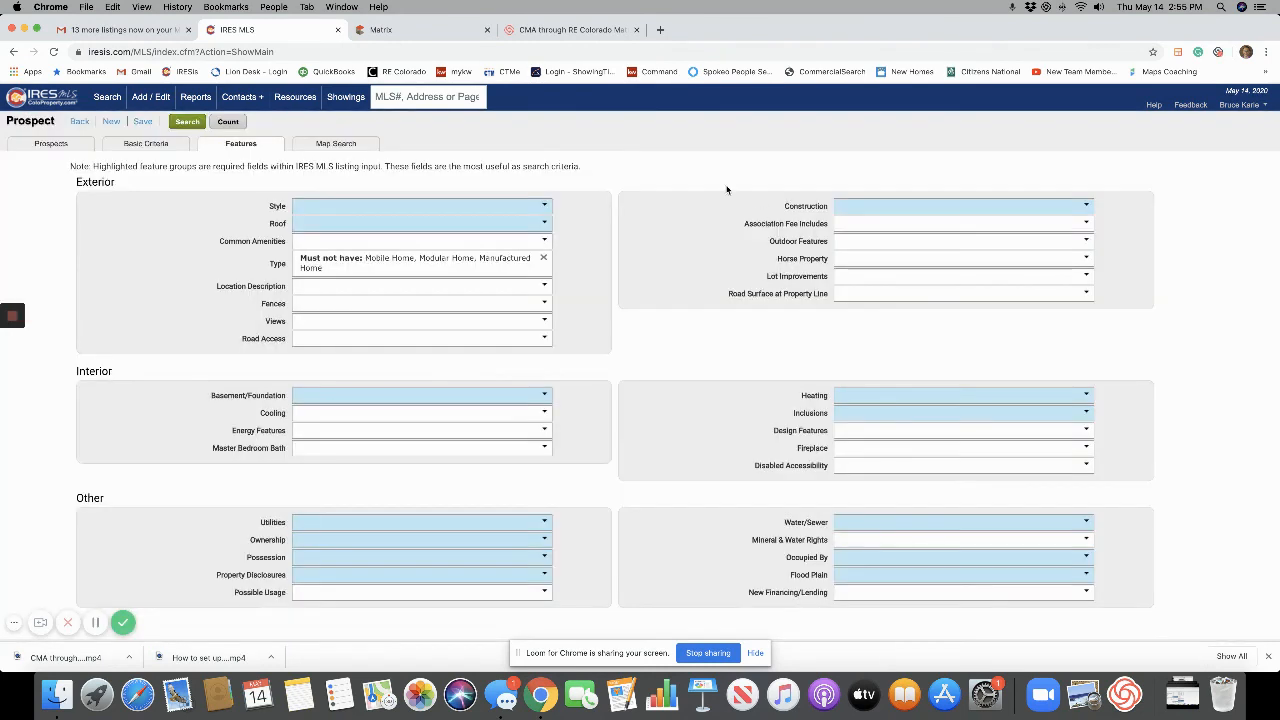
click(132, 146)
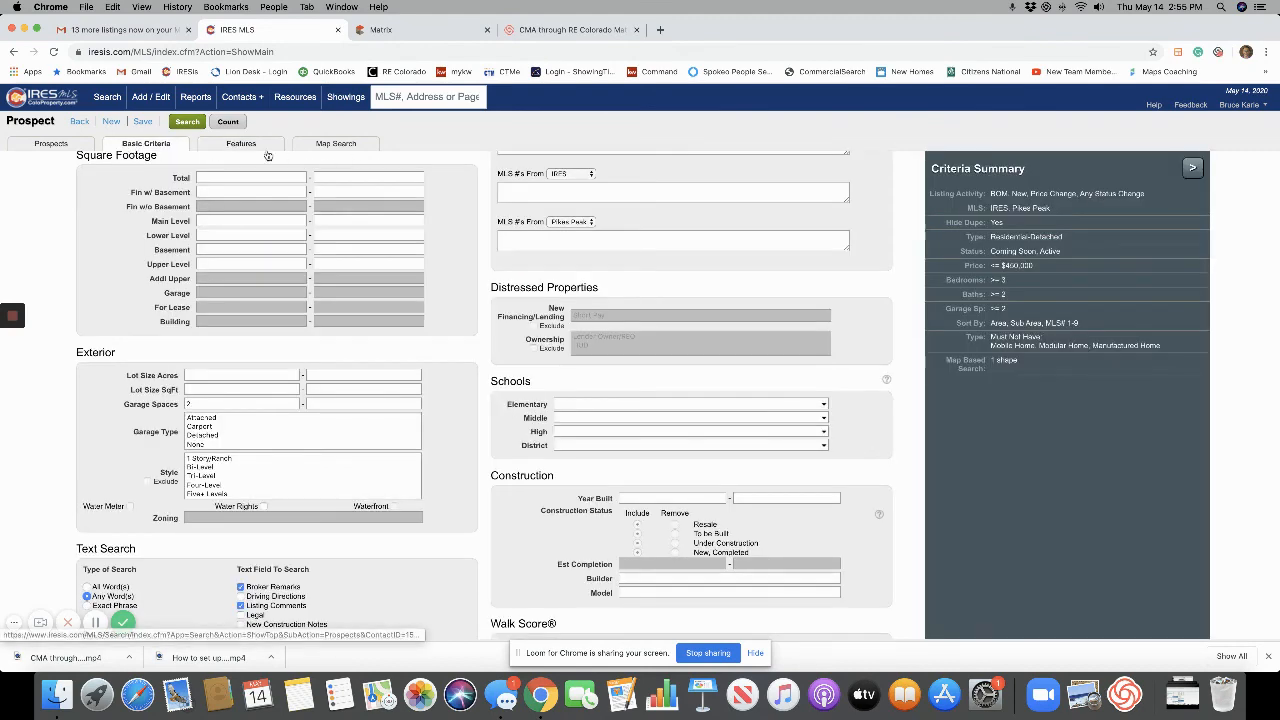
click(350, 146)
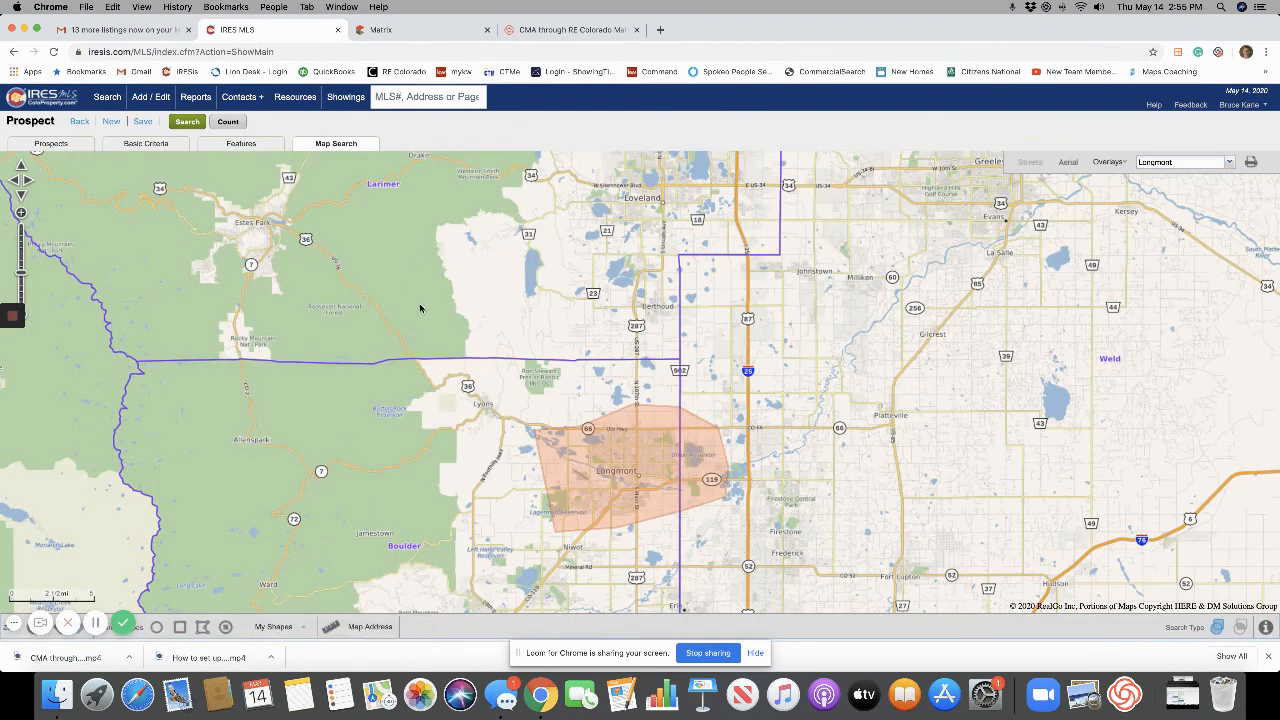
click(143, 122)
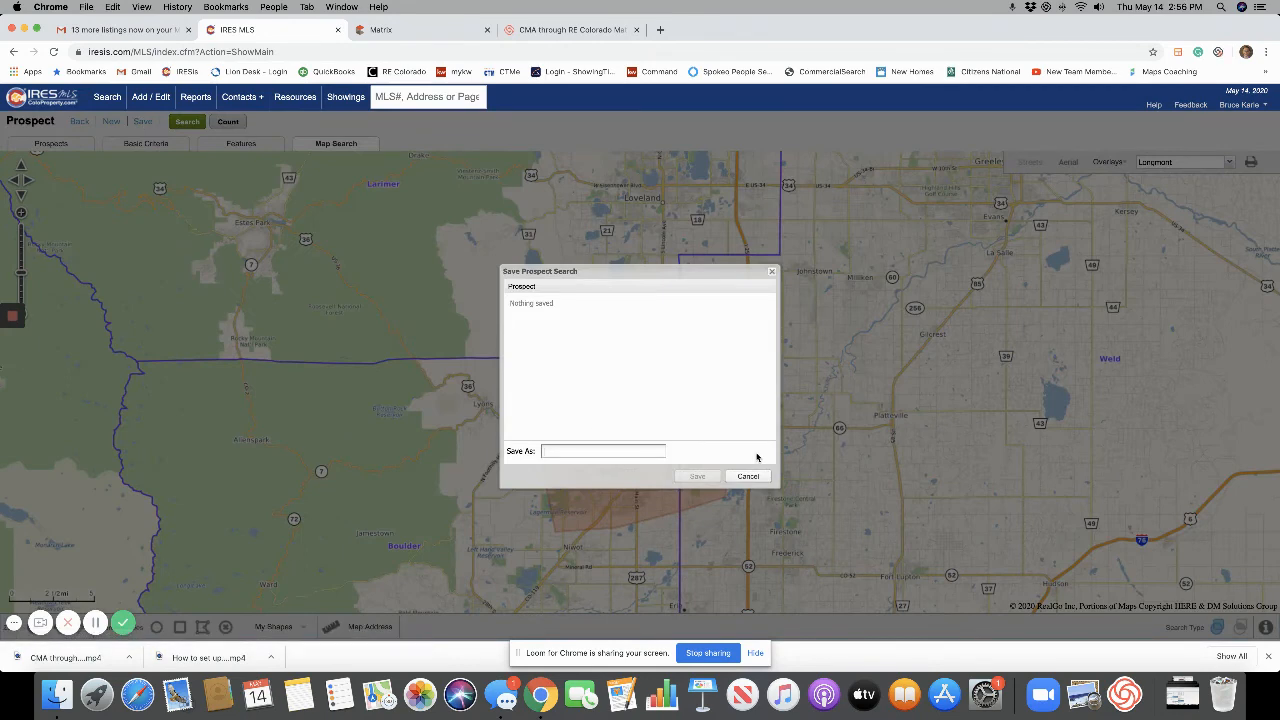
text(Longmont only)
click(703, 476)
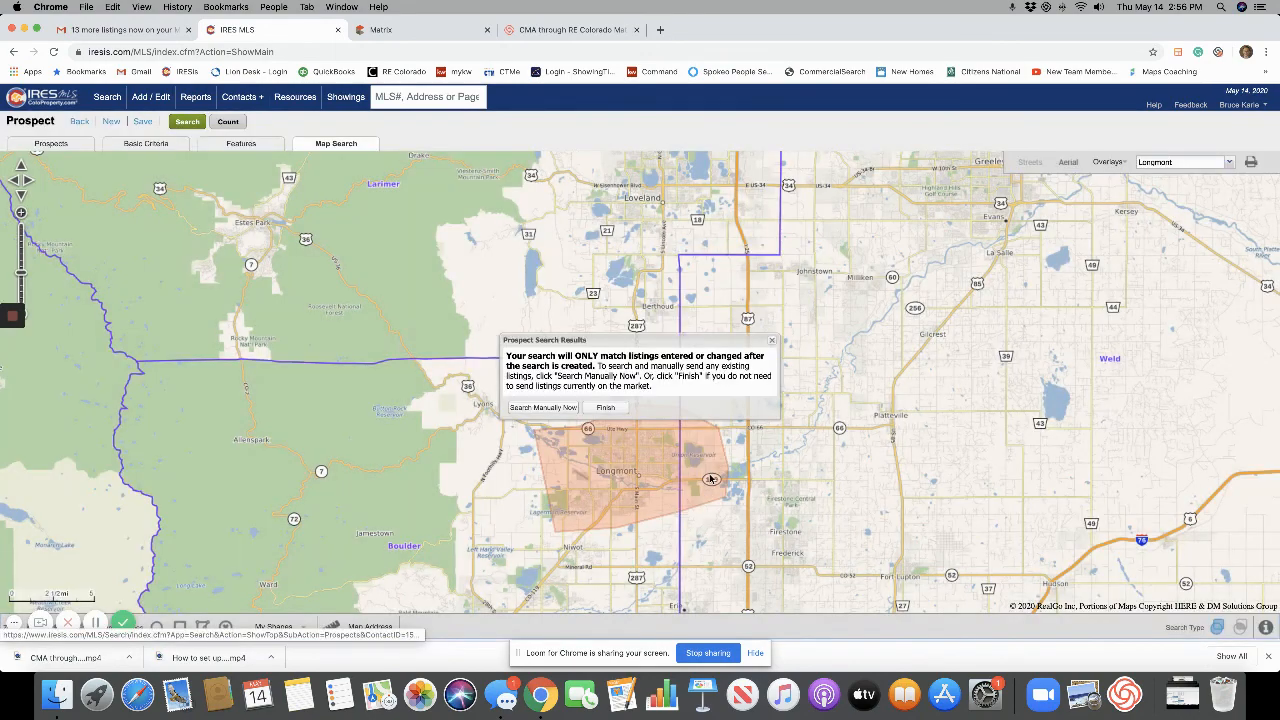
click(606, 408)
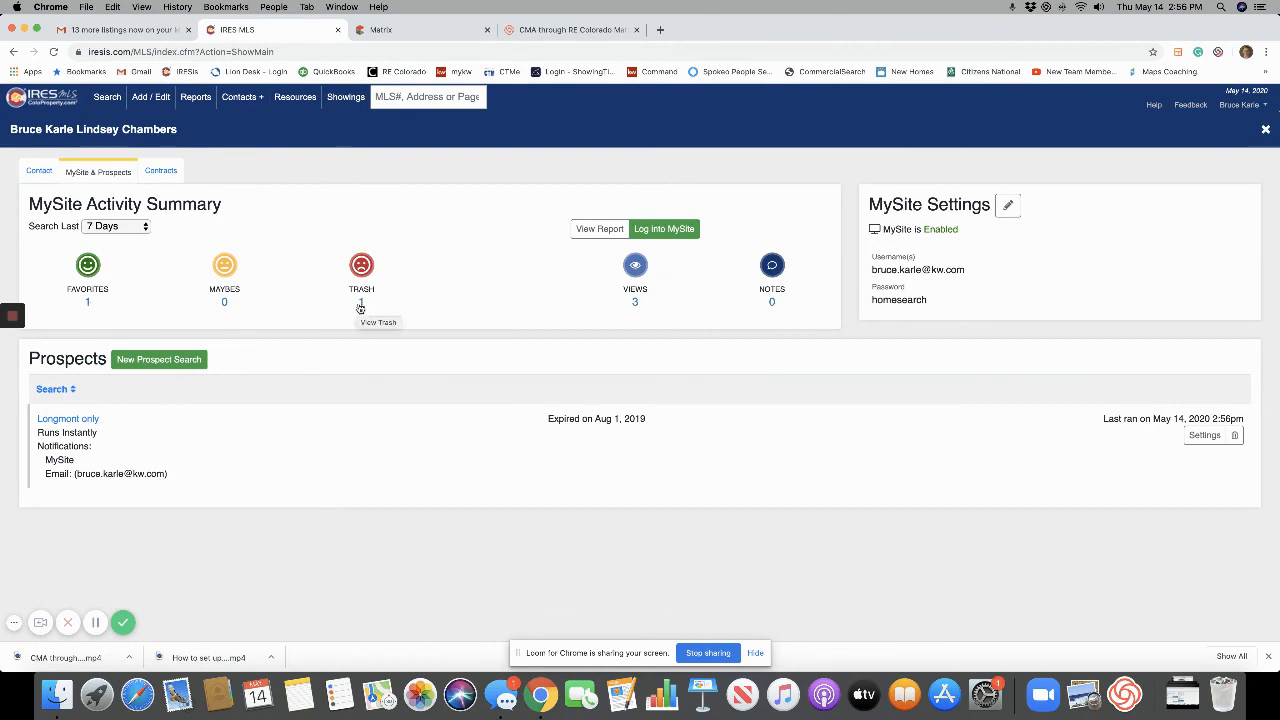
click(88, 302)
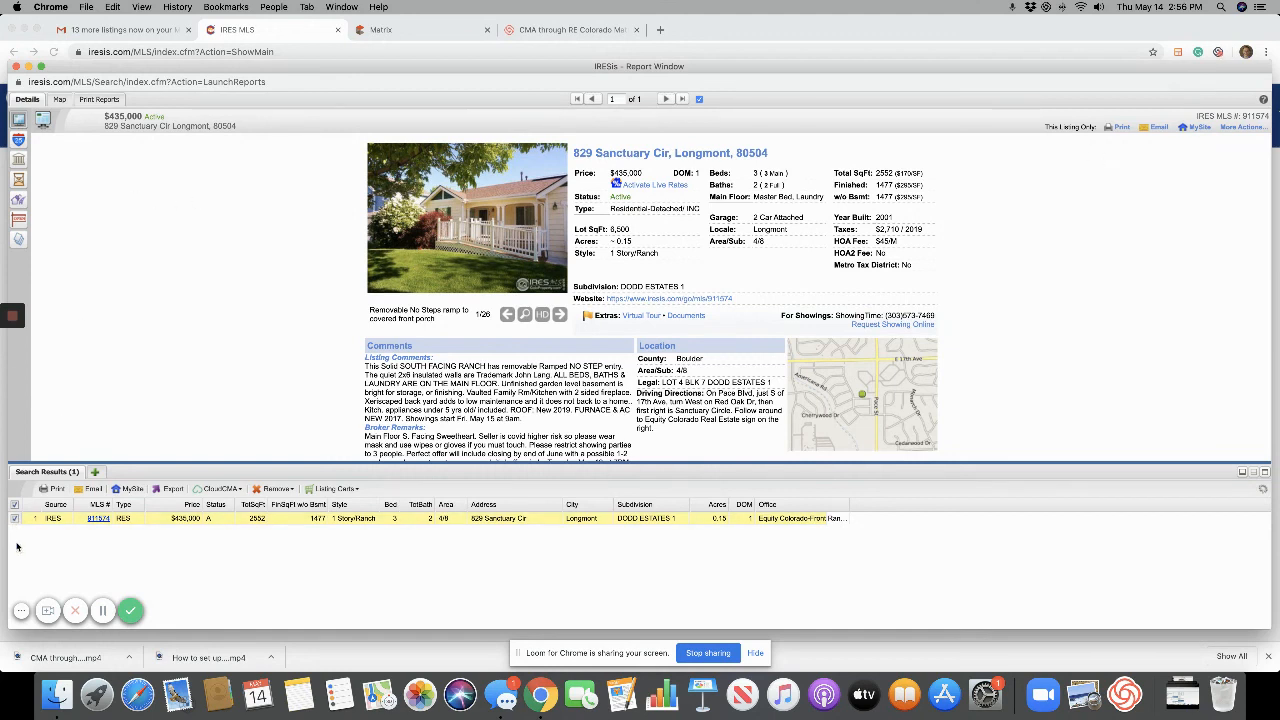
click(60, 100)
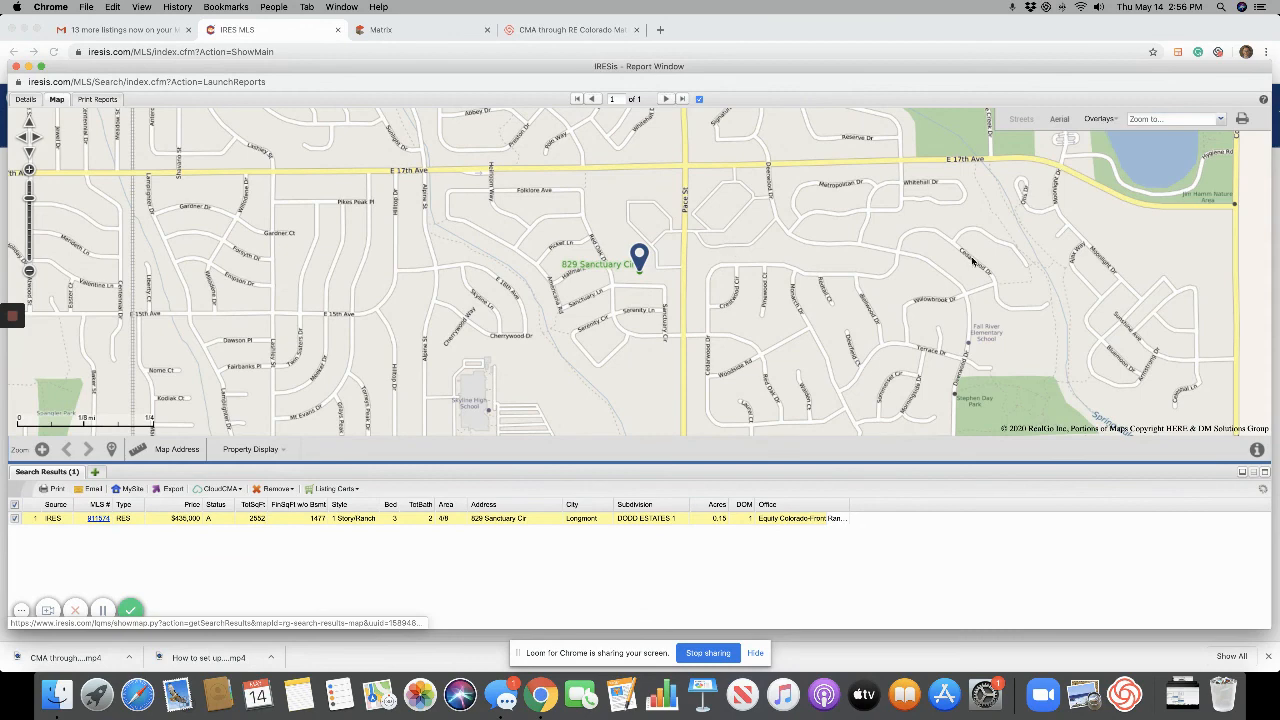
click(29, 271)
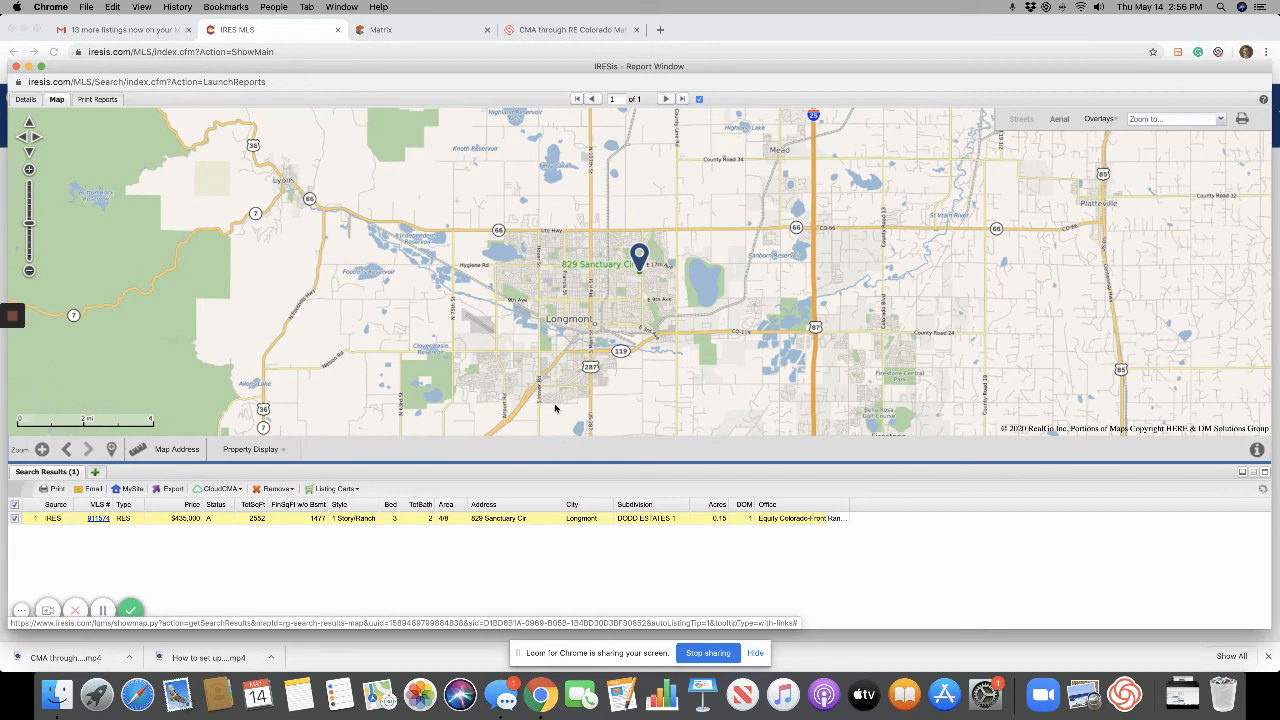
click(26, 99)
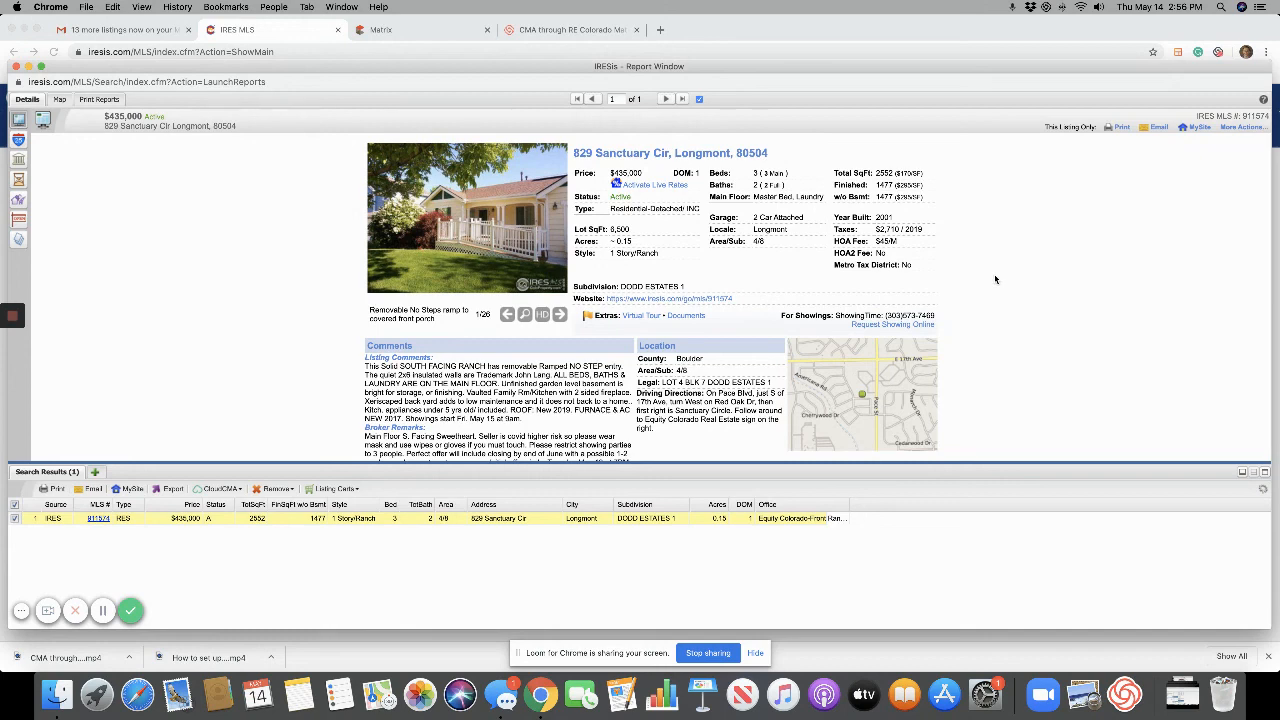
click(16, 67)
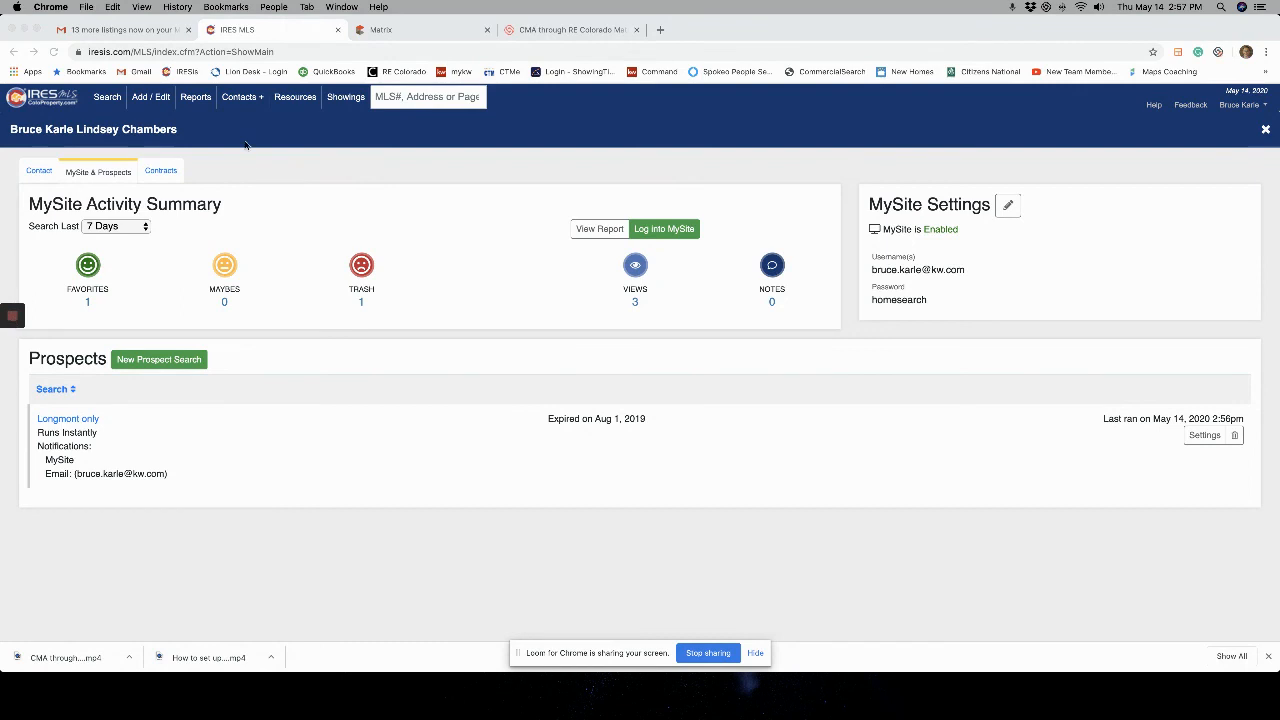
click(177, 33)
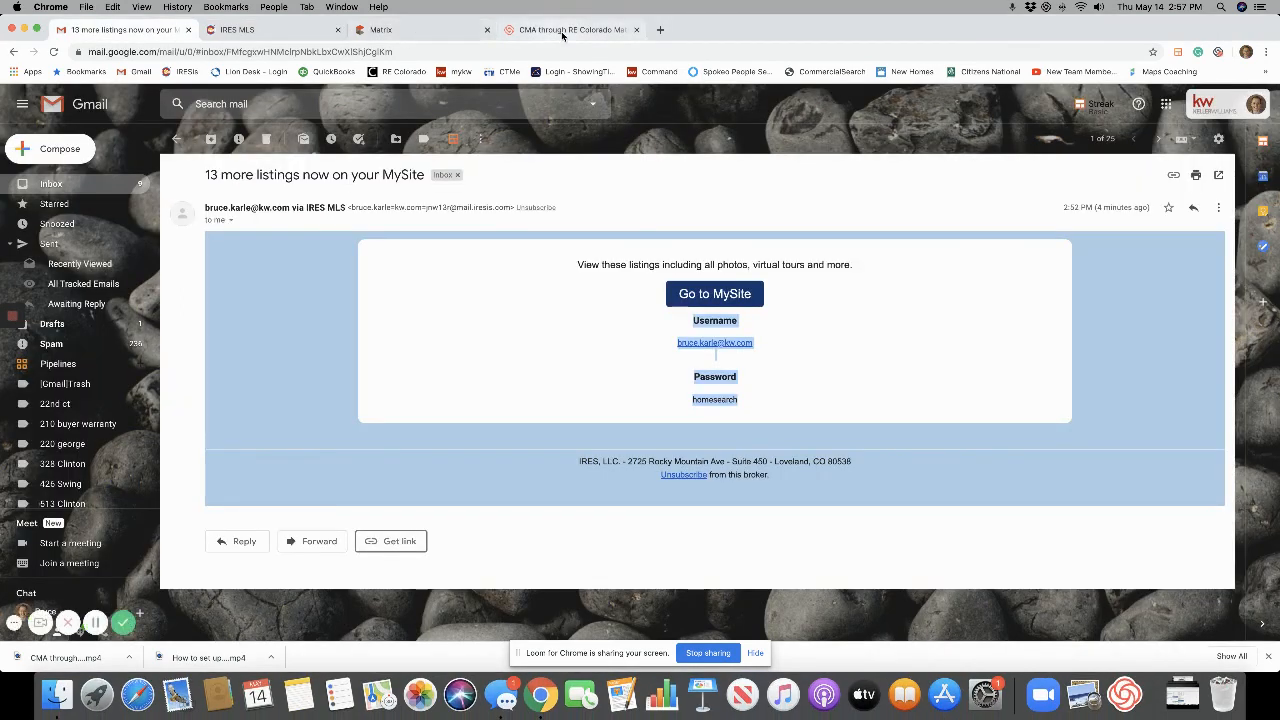